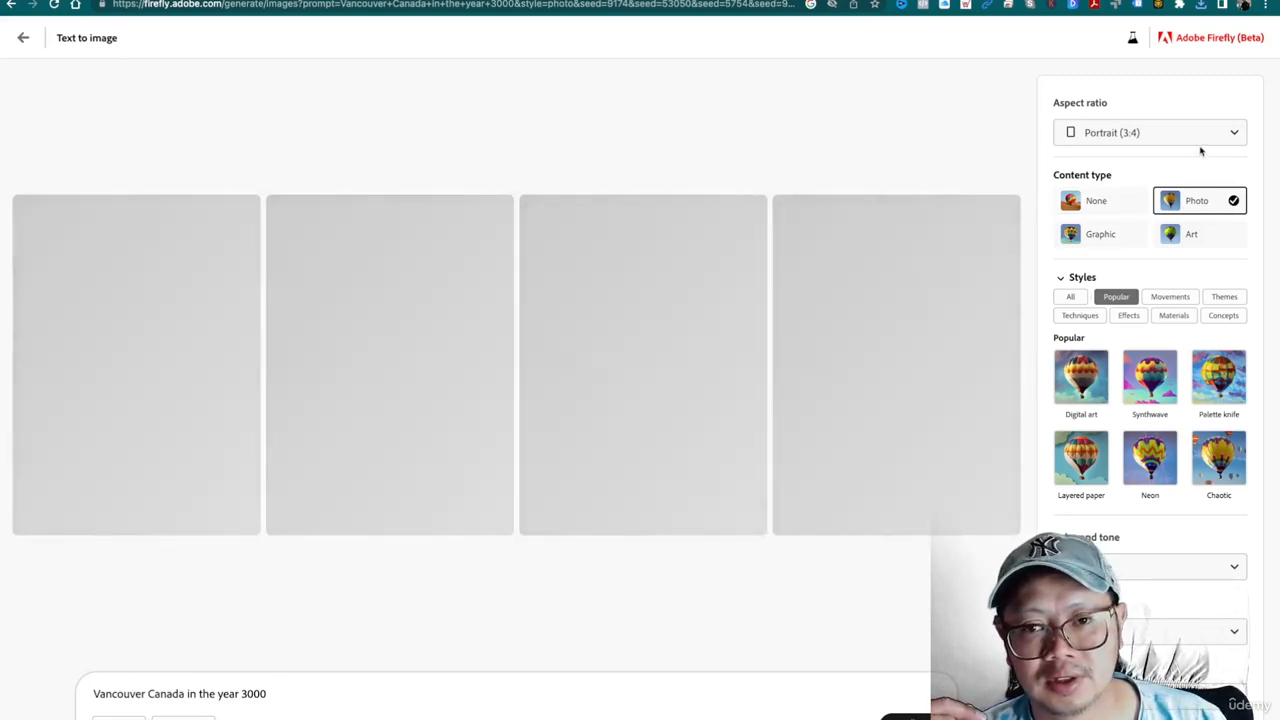
# - Set the aspect ratio of the Vancouver Canada image generation to Square (1:1)
pyautogui.click(1203, 141)
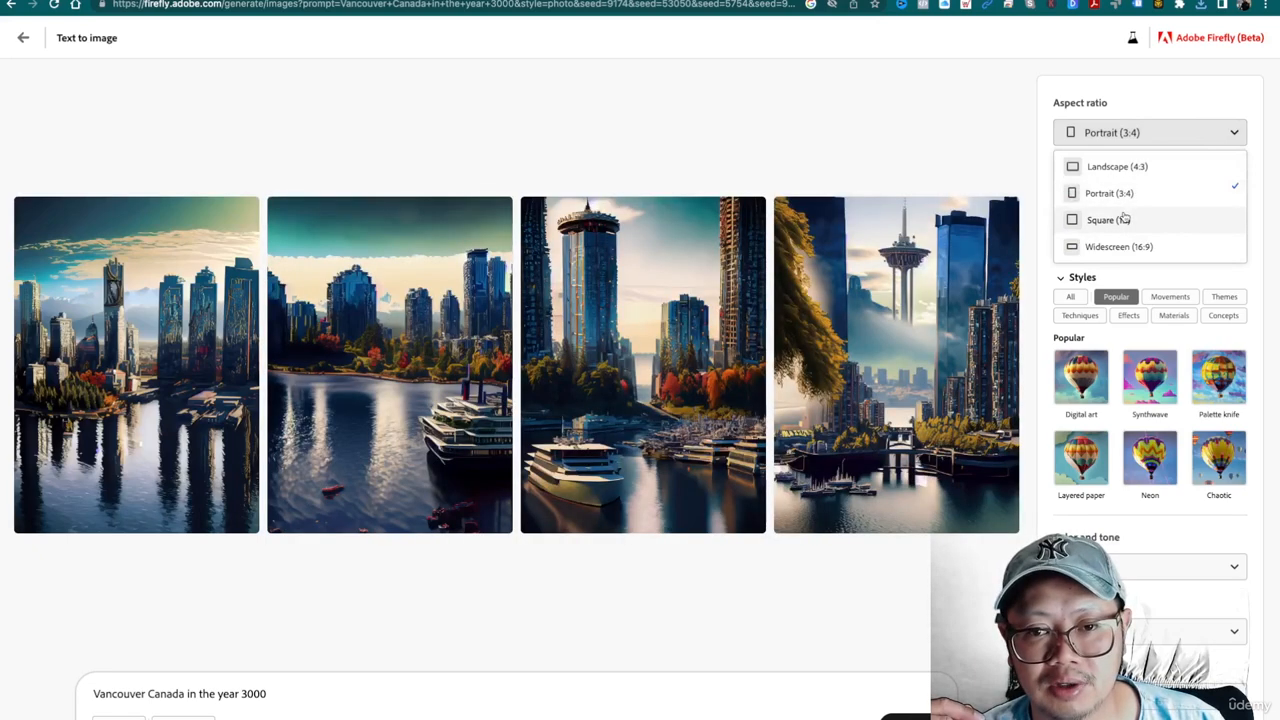
pyautogui.click(1124, 218)
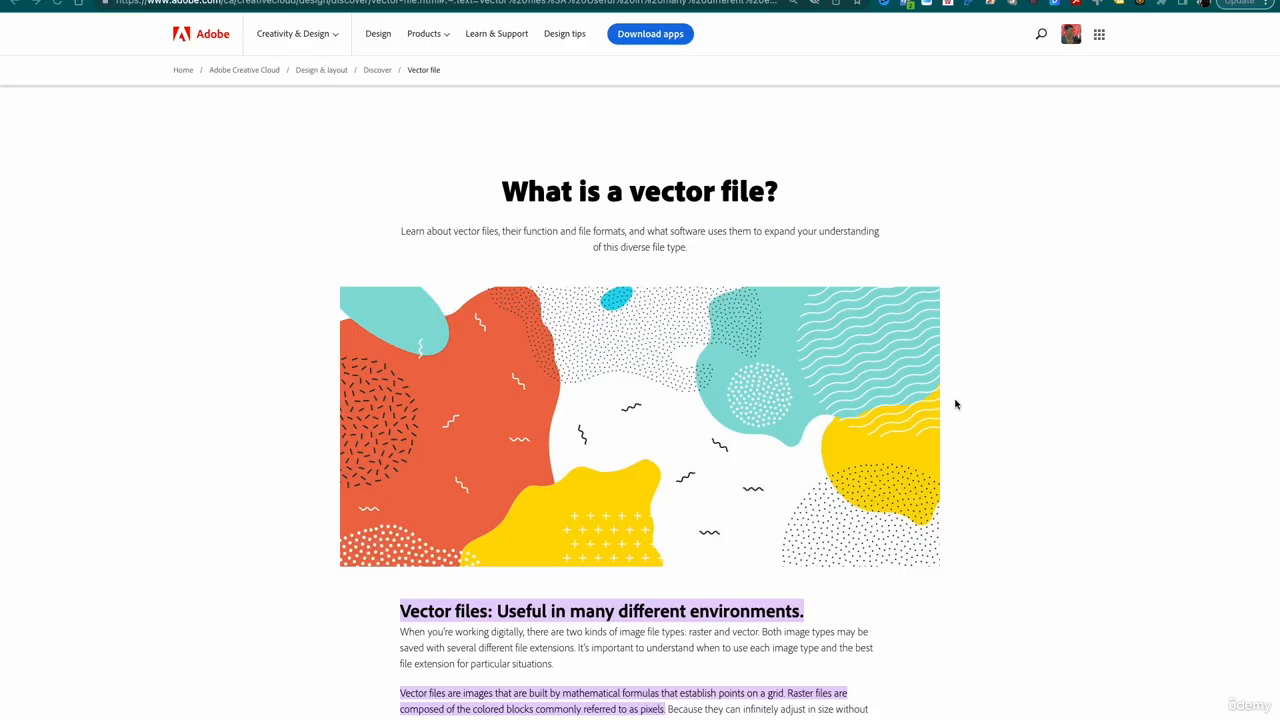
pyautogui.scroll(-4, 955, 404)
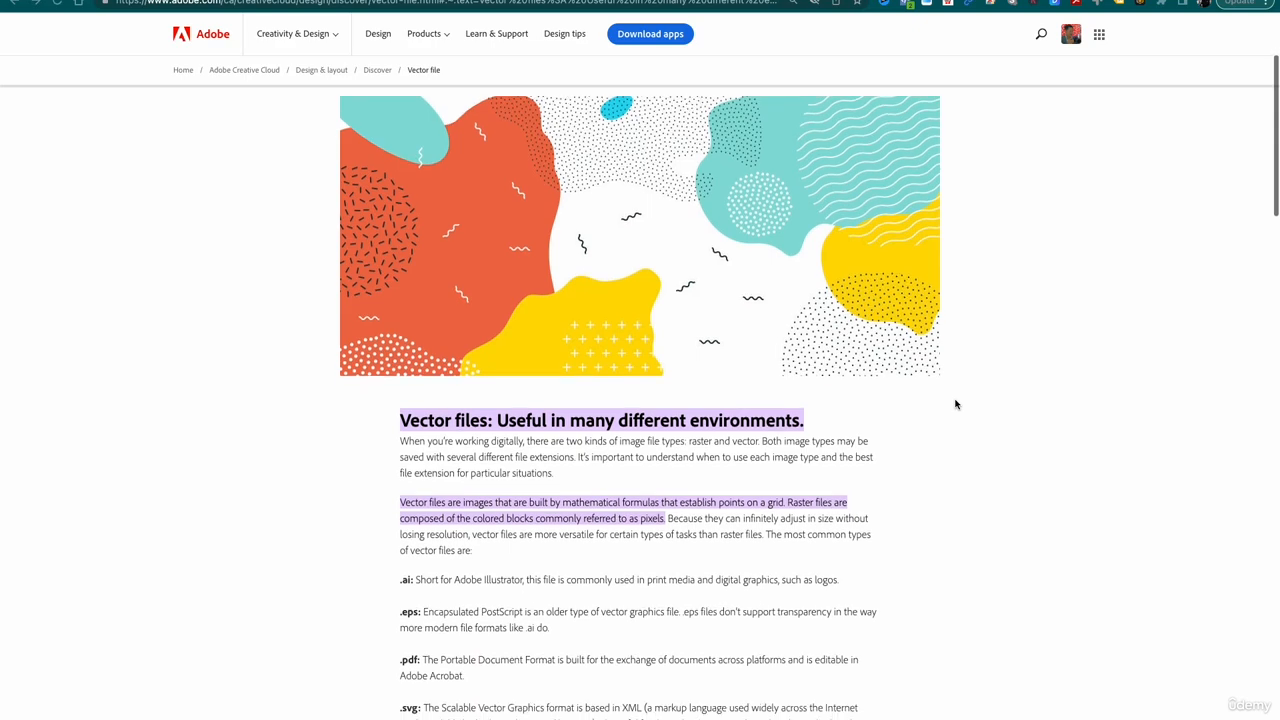
pyautogui.scroll(-2, 955, 404)
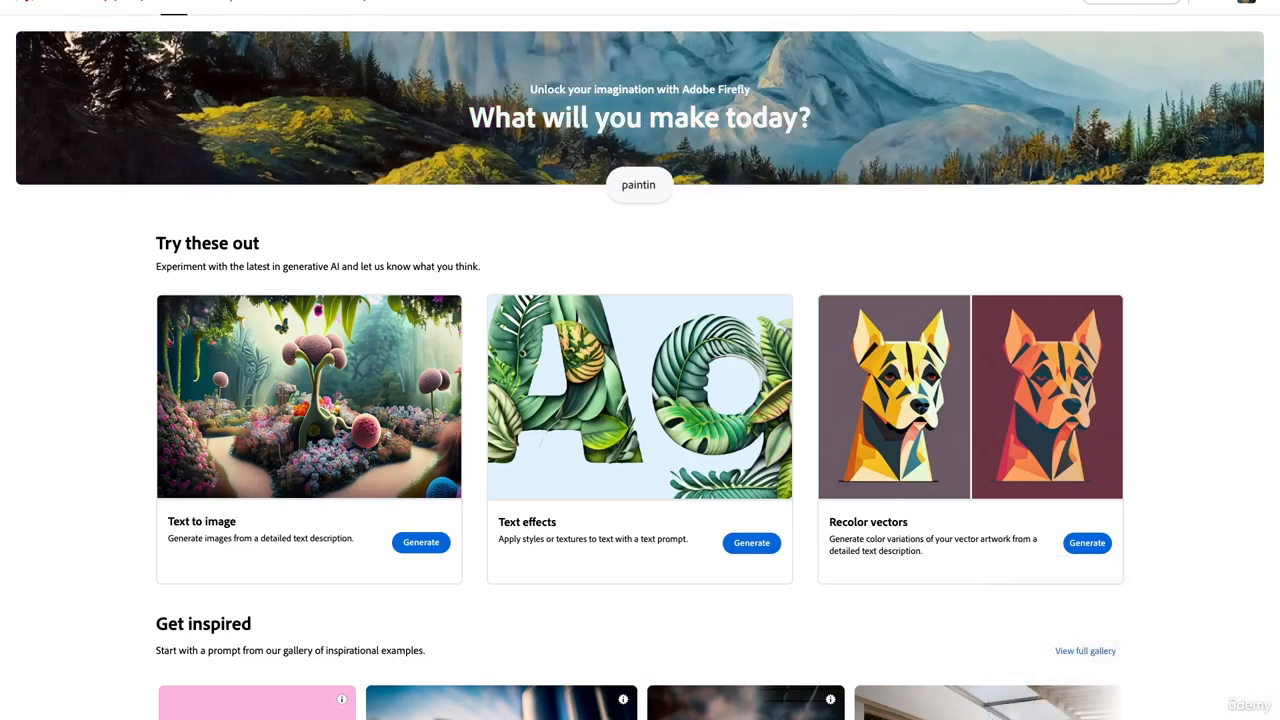
# - Open the Text to image generator and try the gallery prompt of the isolated iron lighthouse shining light out to sea
pyautogui.click(414, 541)
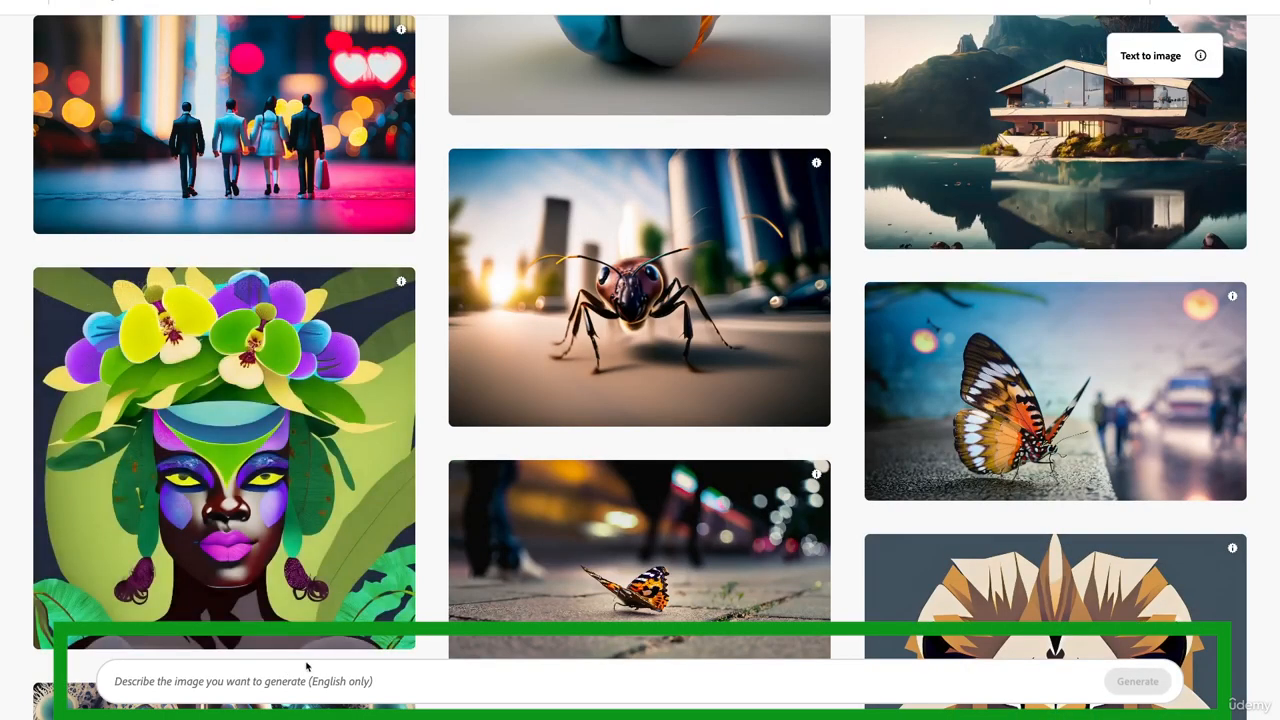
pyautogui.scroll(-3, 711, 450)
pyautogui.scroll(-5, 711, 450)
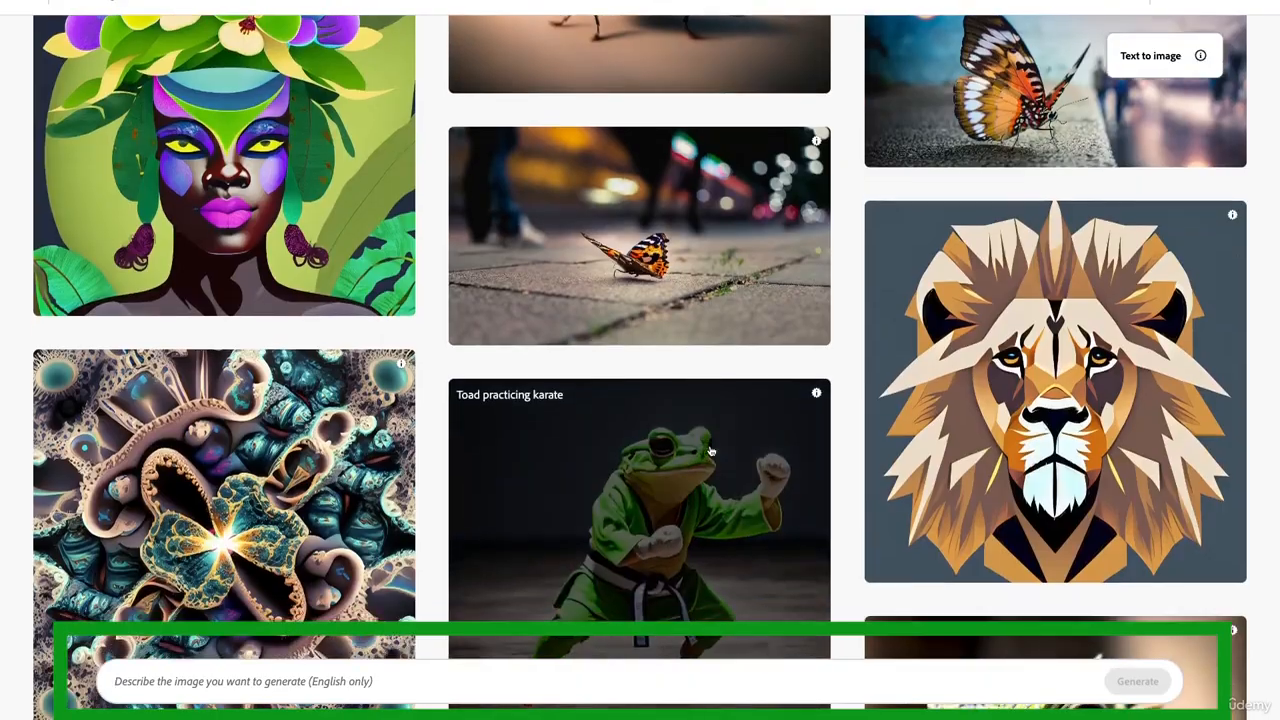
pyautogui.scroll(-6, 711, 450)
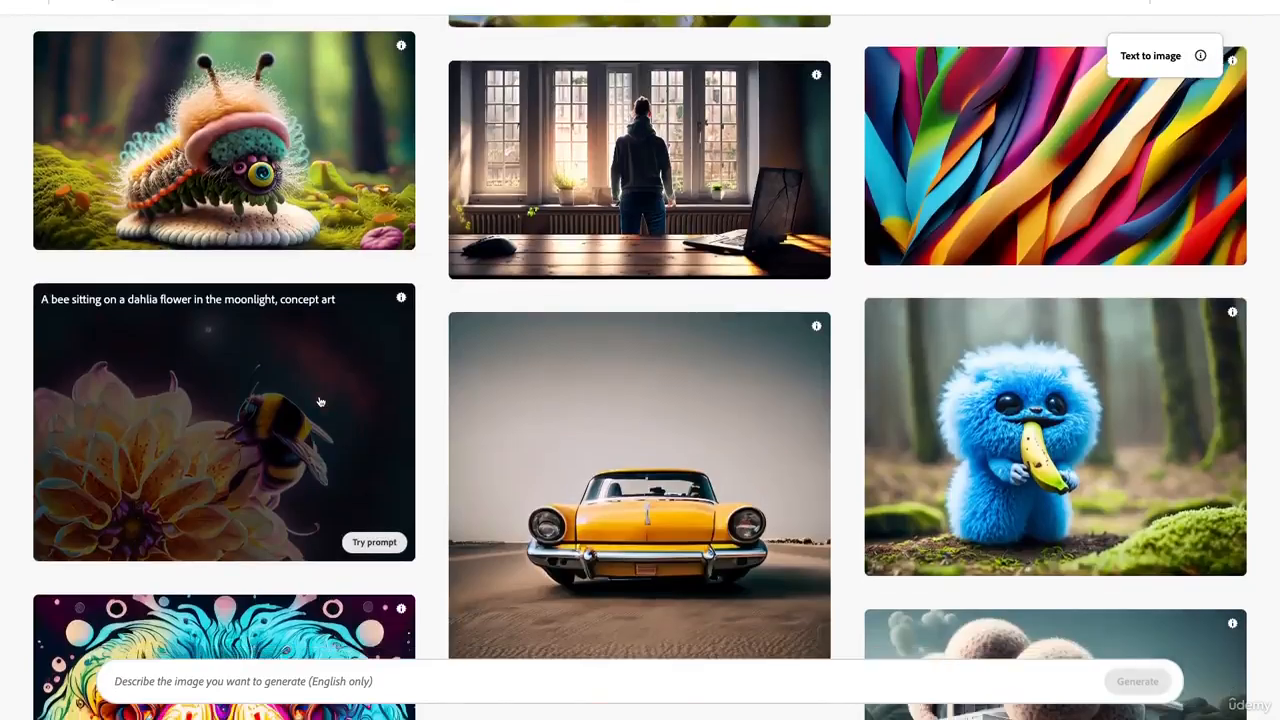
pyautogui.scroll(-5, 320, 402)
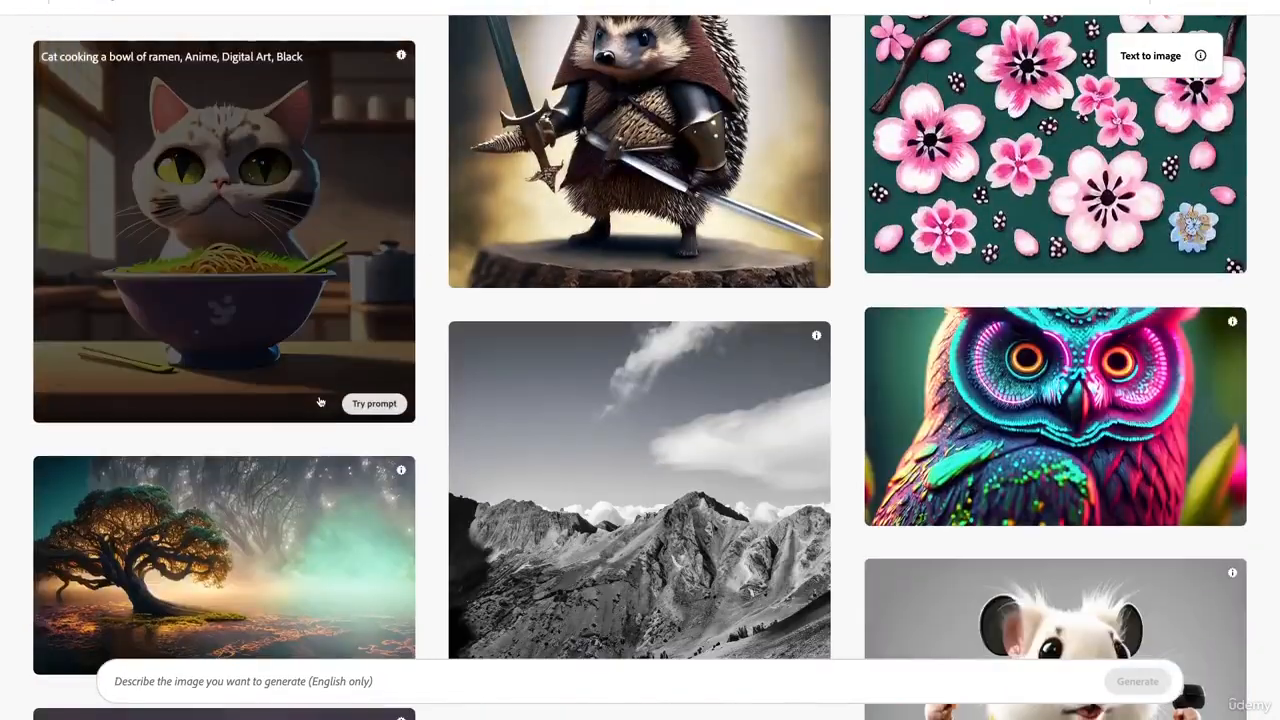
pyautogui.scroll(-8, 320, 402)
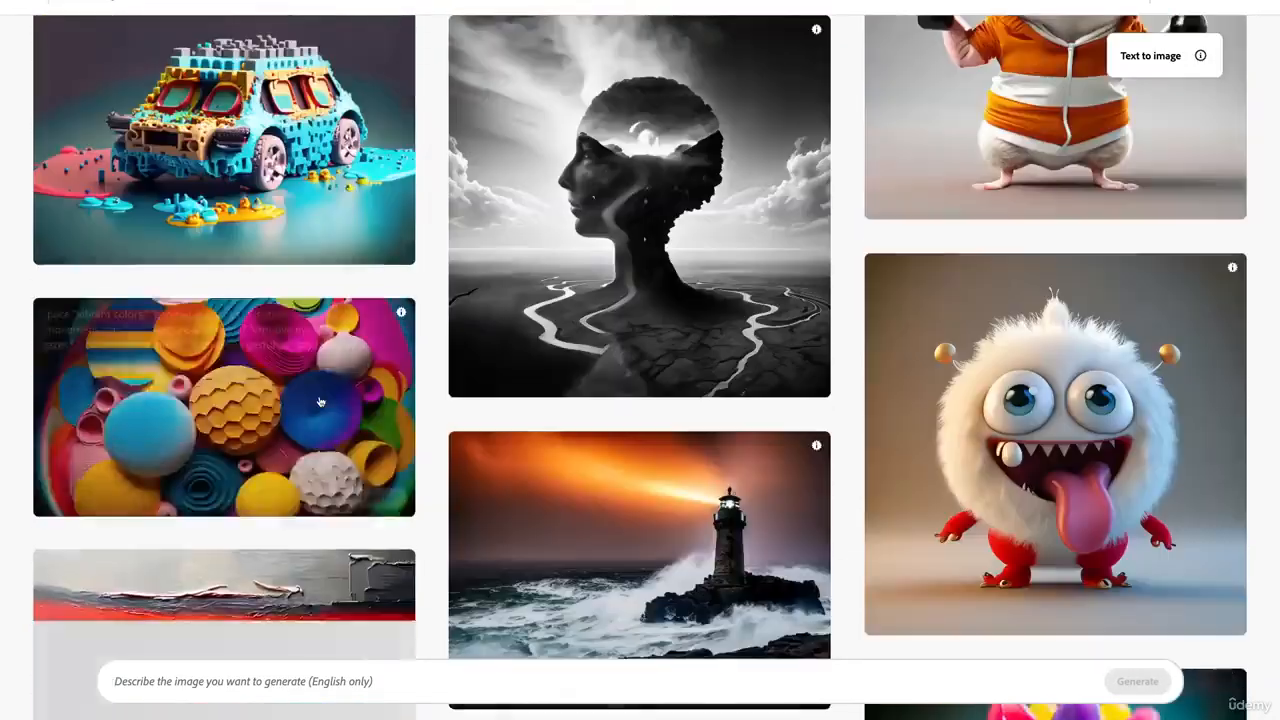
pyautogui.scroll(-3, 320, 402)
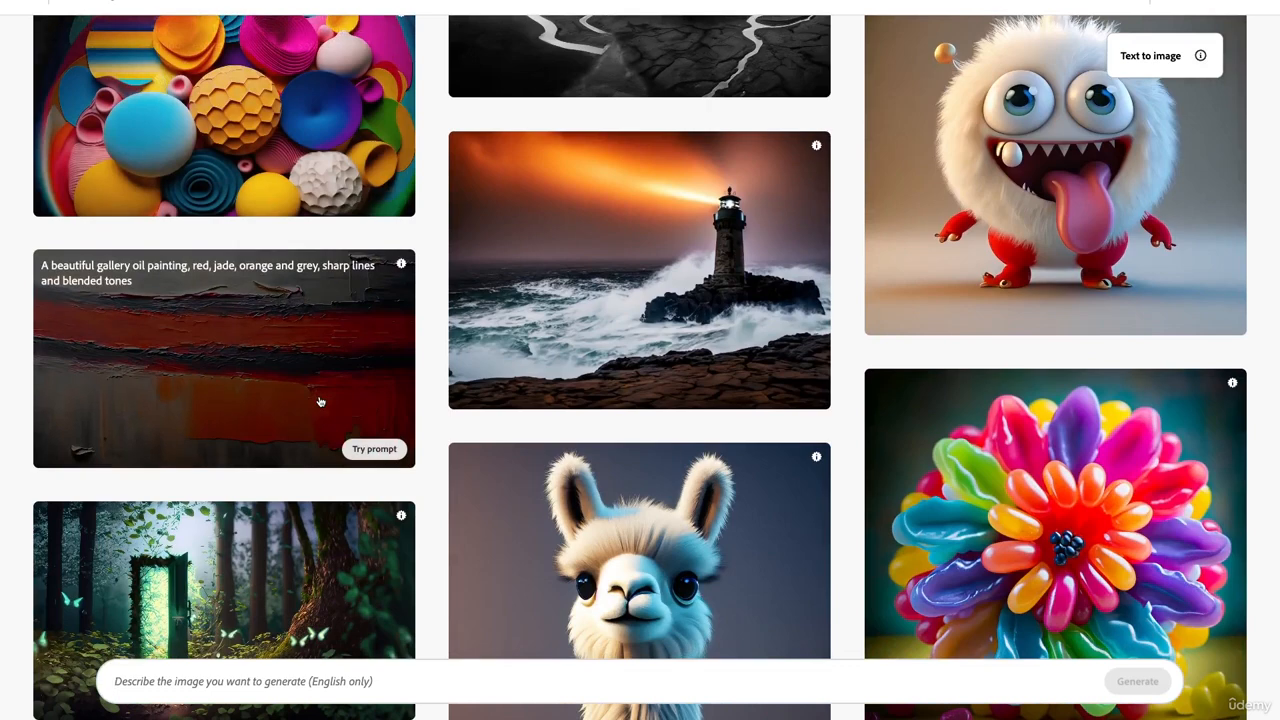
pyautogui.scroll(1, 320, 402)
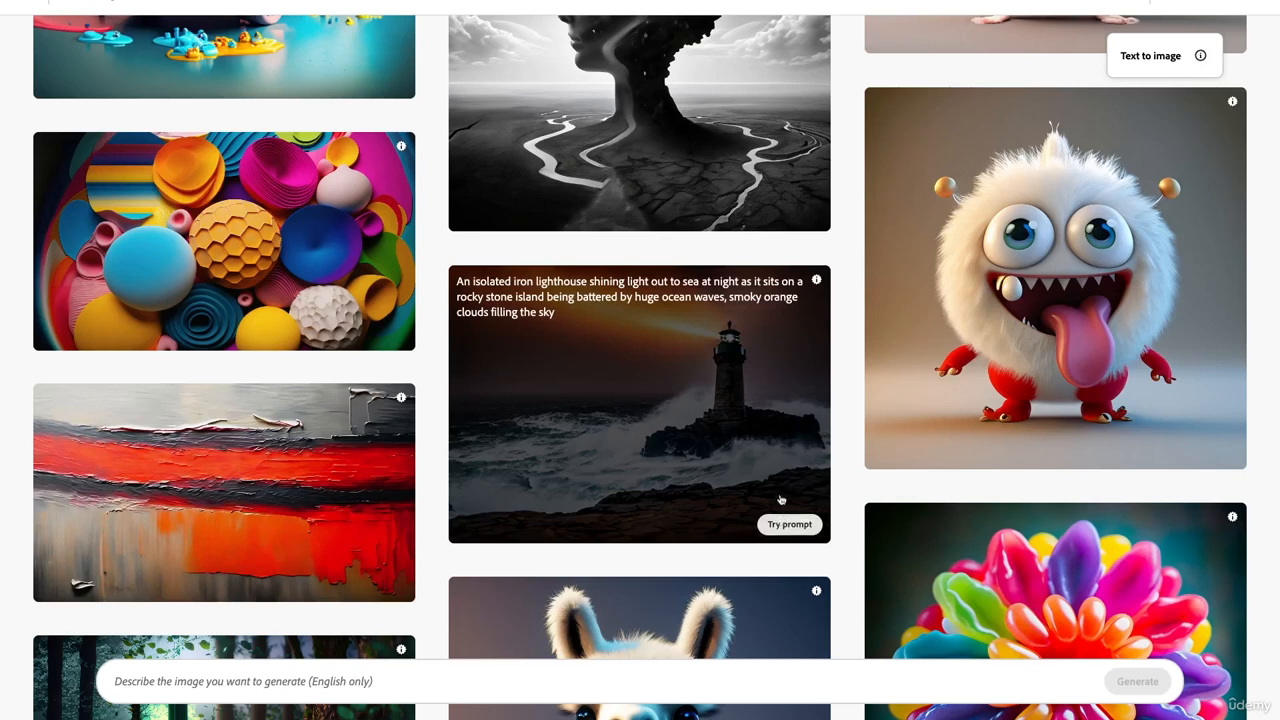
pyautogui.click(789, 524)
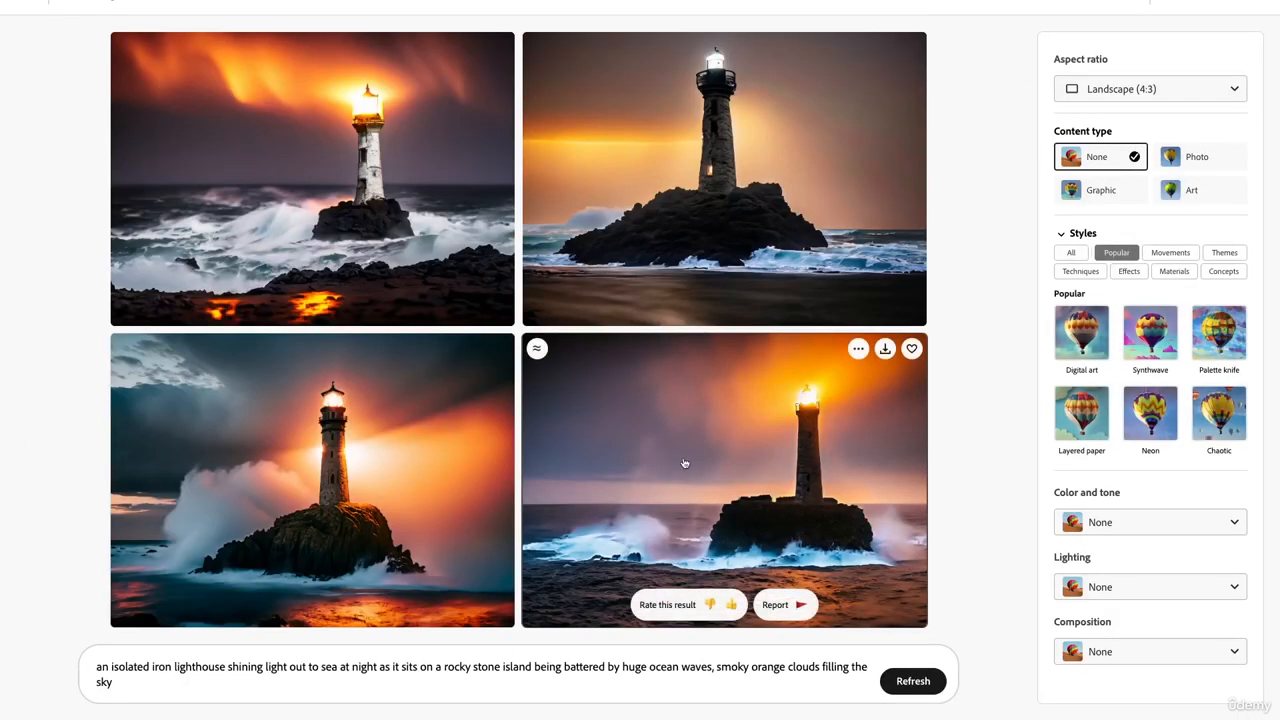
# - Use the second lighthouse result as the reference image and shift its influence balance slightly towards the prompt
pyautogui.click(302, 681)
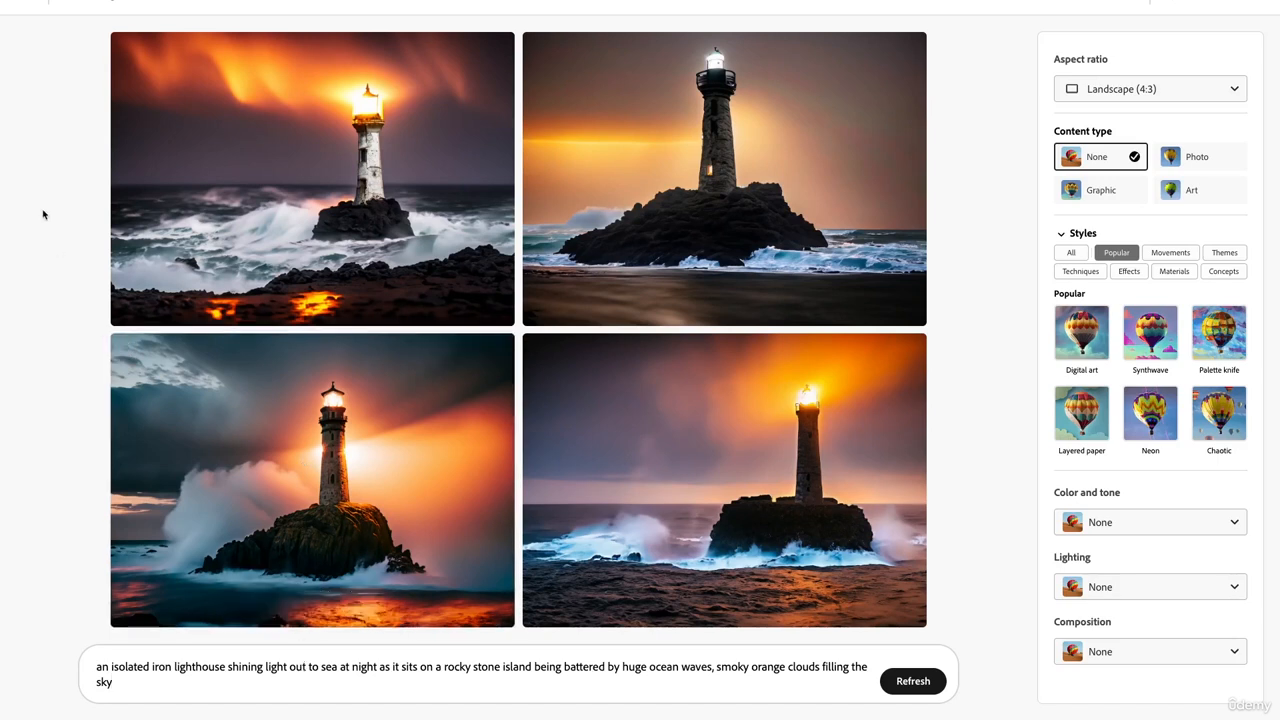
pyautogui.moveTo(160, 108)
pyautogui.moveTo(814, 64)
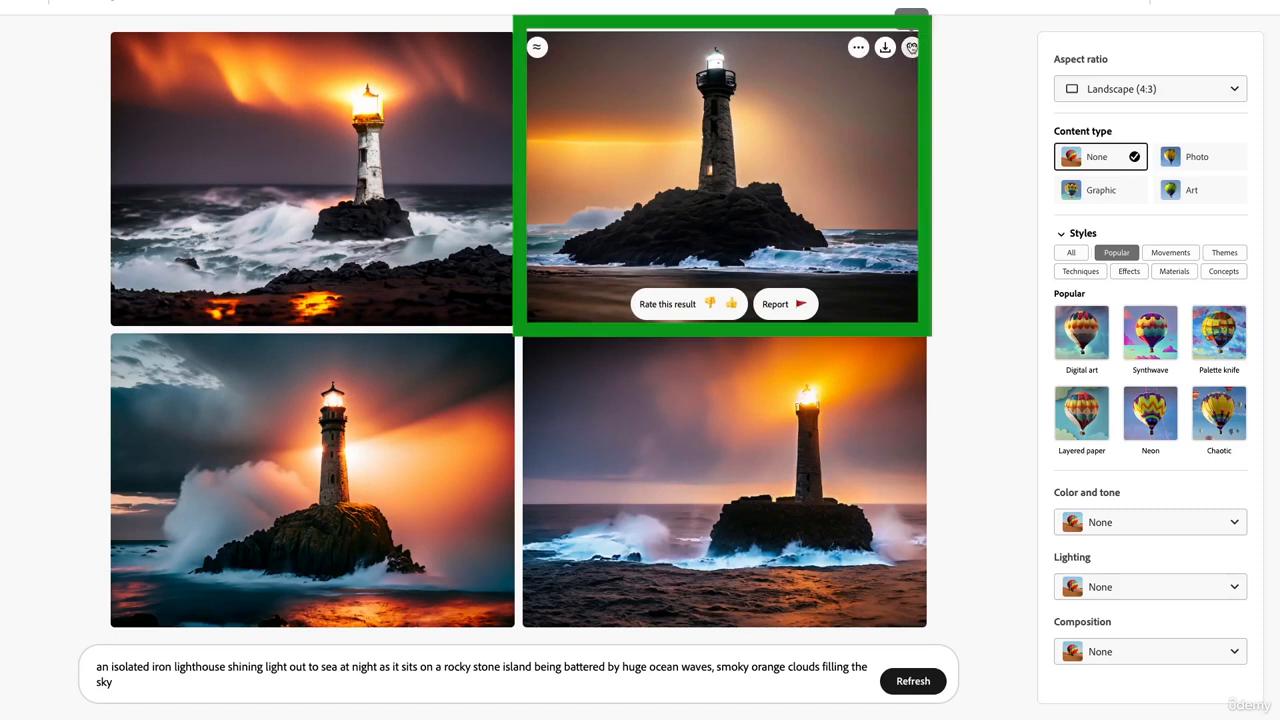
pyautogui.click(859, 49)
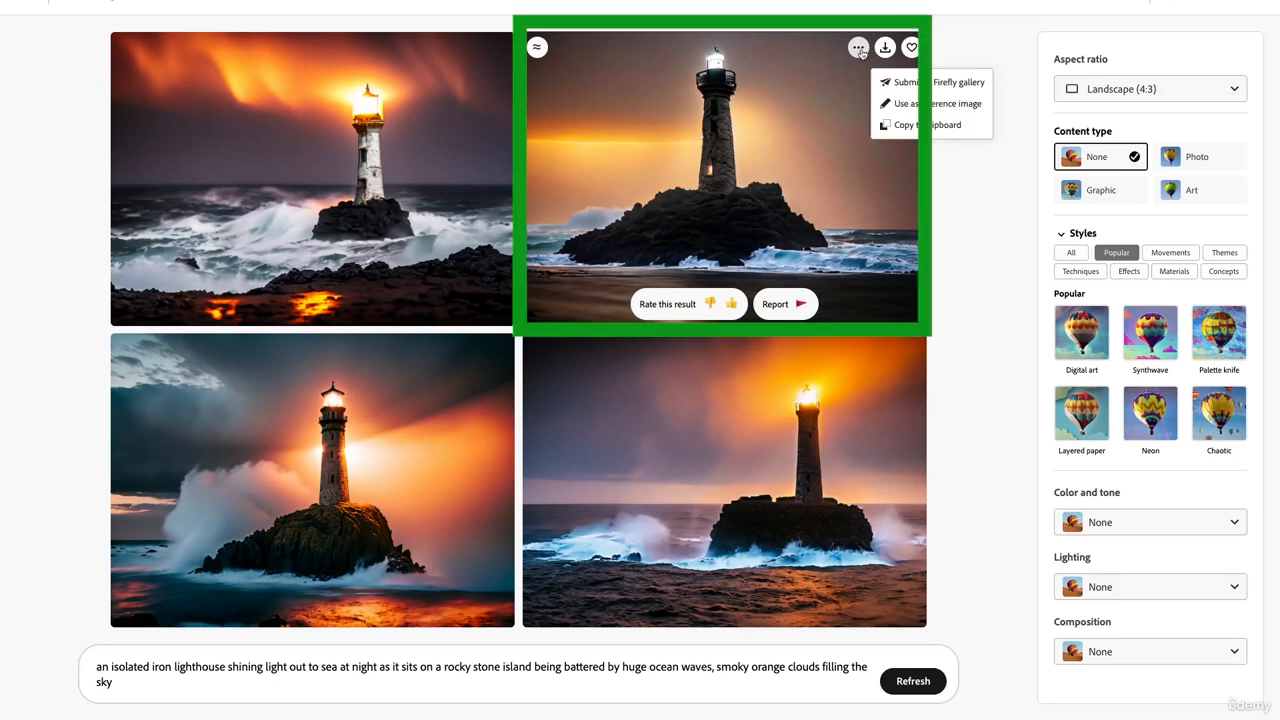
pyautogui.click(904, 104)
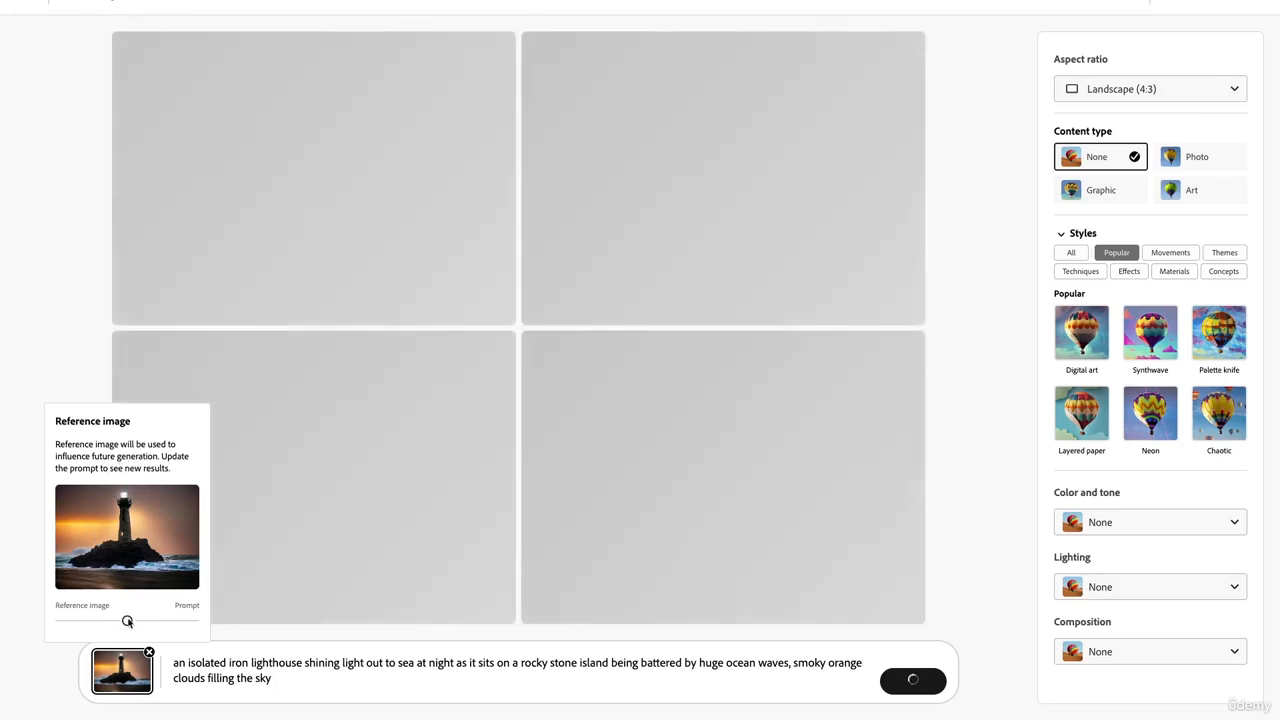
pyautogui.moveTo(127, 621); pyautogui.dragTo(163, 621)
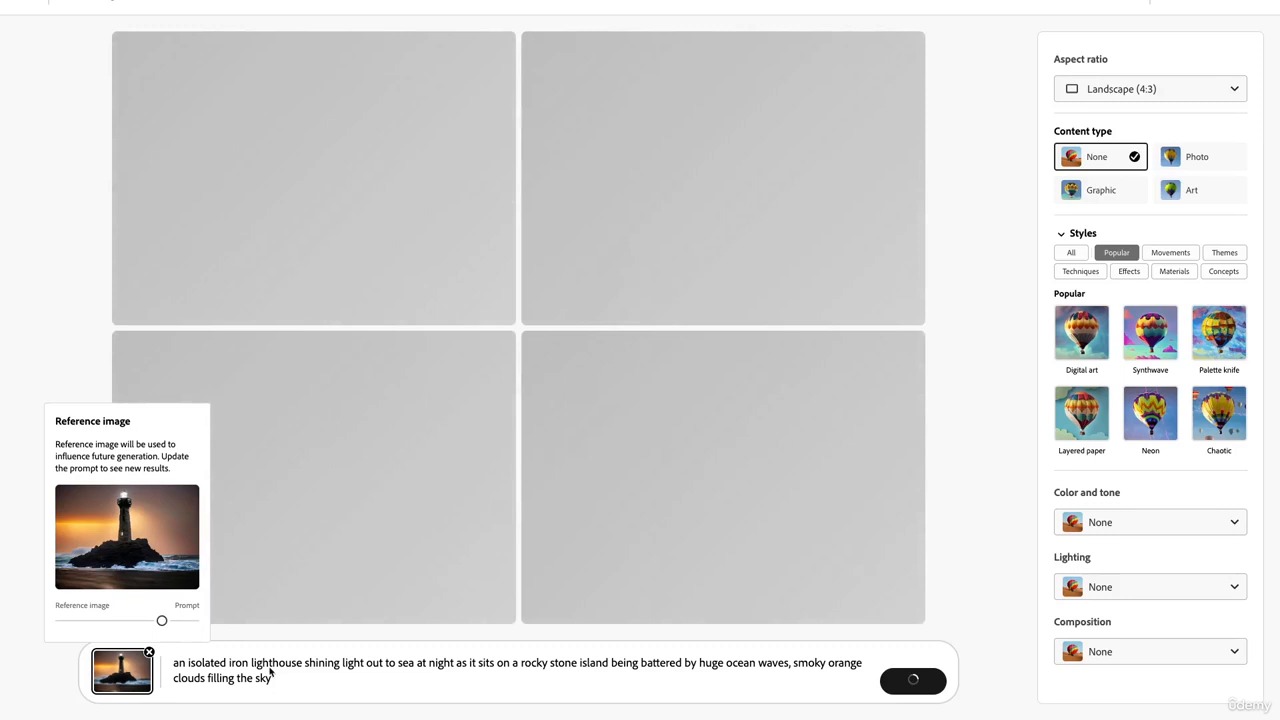
pyautogui.click(270, 672)
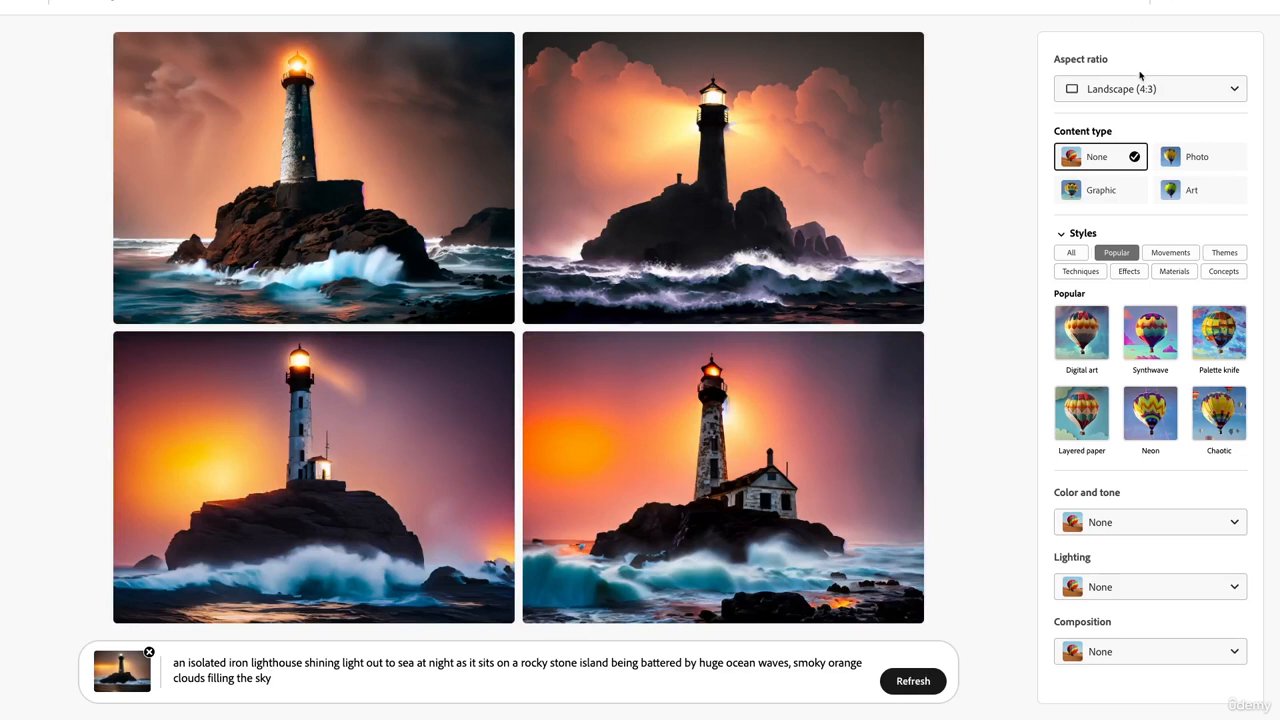
# - Look over the aspect ratio options without changing them, and set the content type to Photo
pyautogui.click(1139, 89)
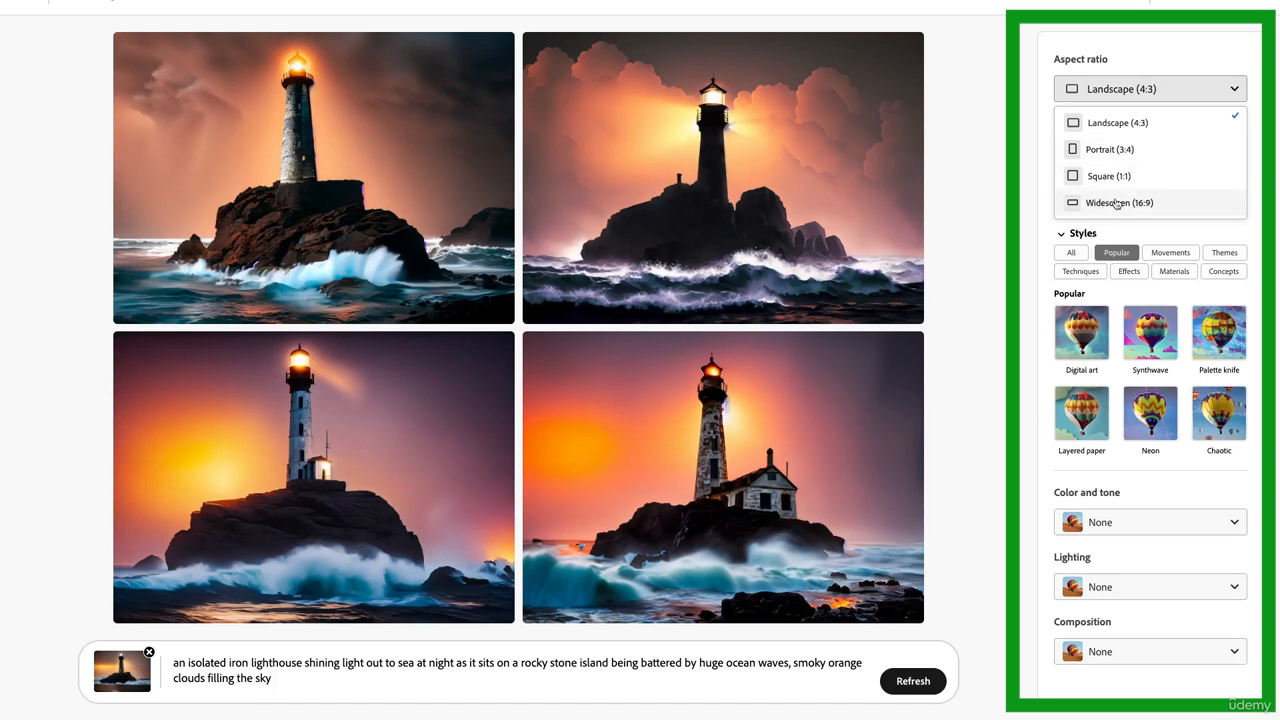
pyautogui.click(1040, 216)
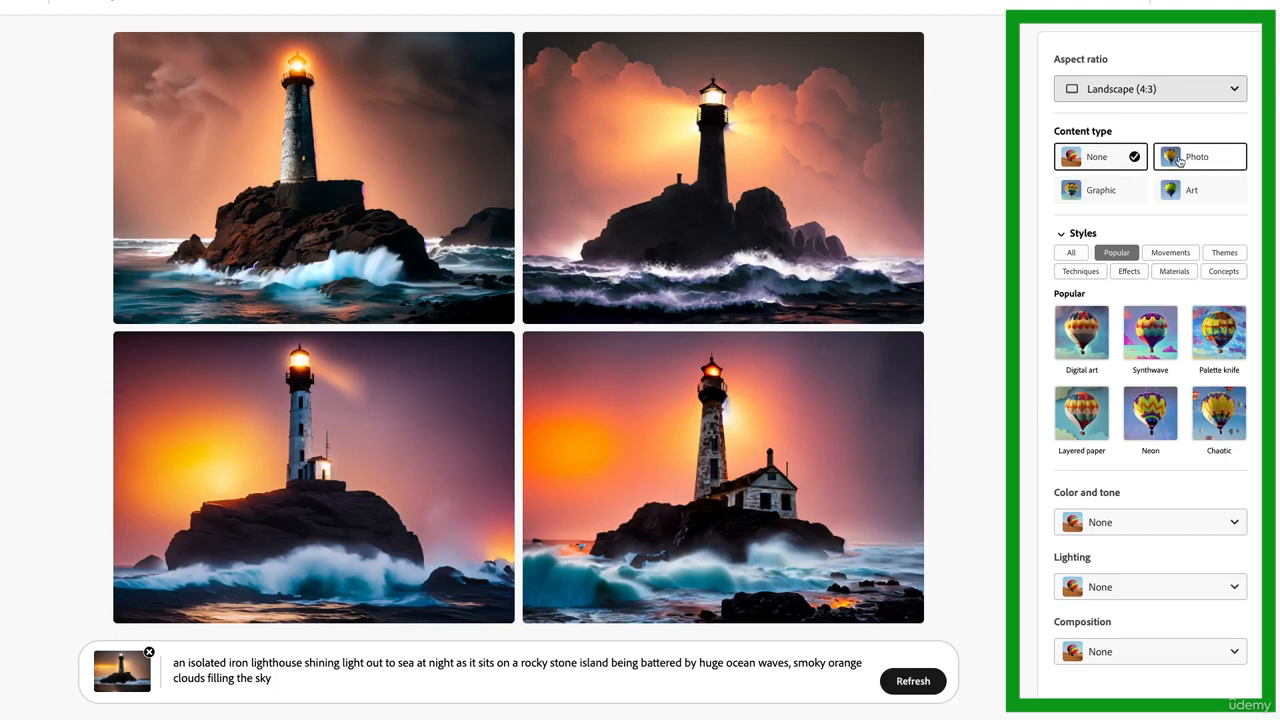
pyautogui.click(1180, 162)
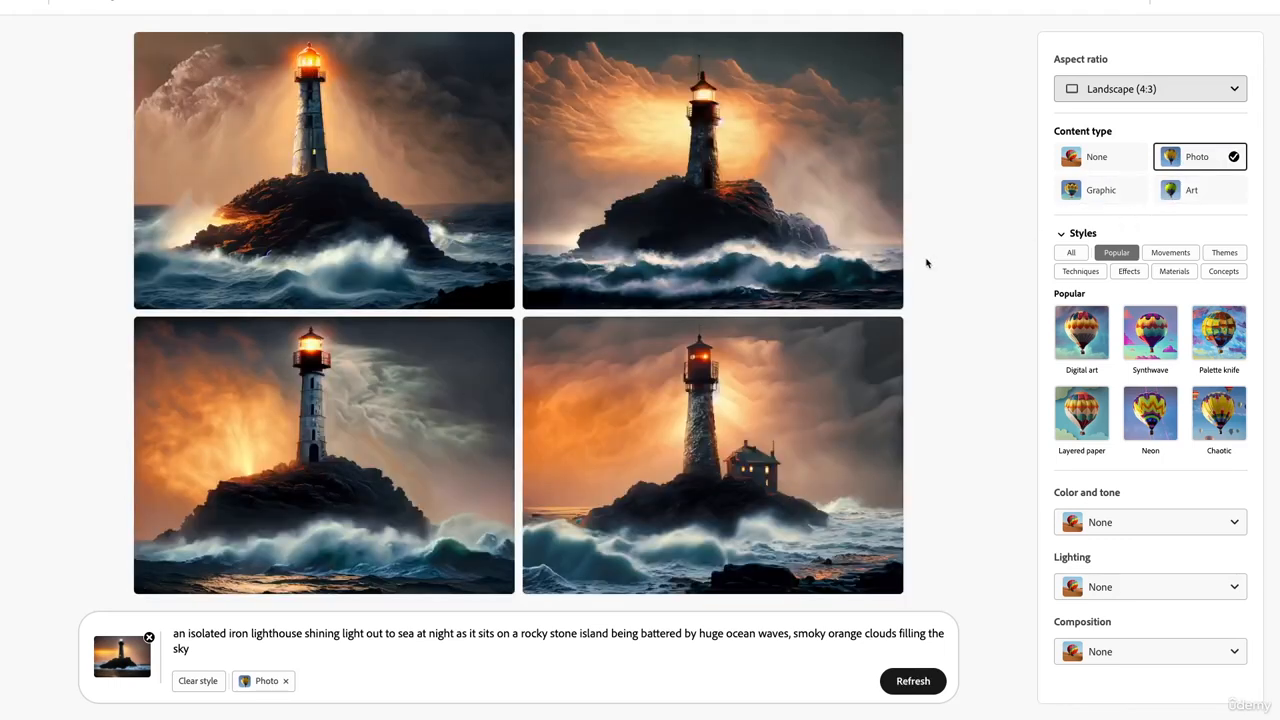
# - Save the first lighthouse photo to the favorites and download it
pyautogui.moveTo(827, 231)
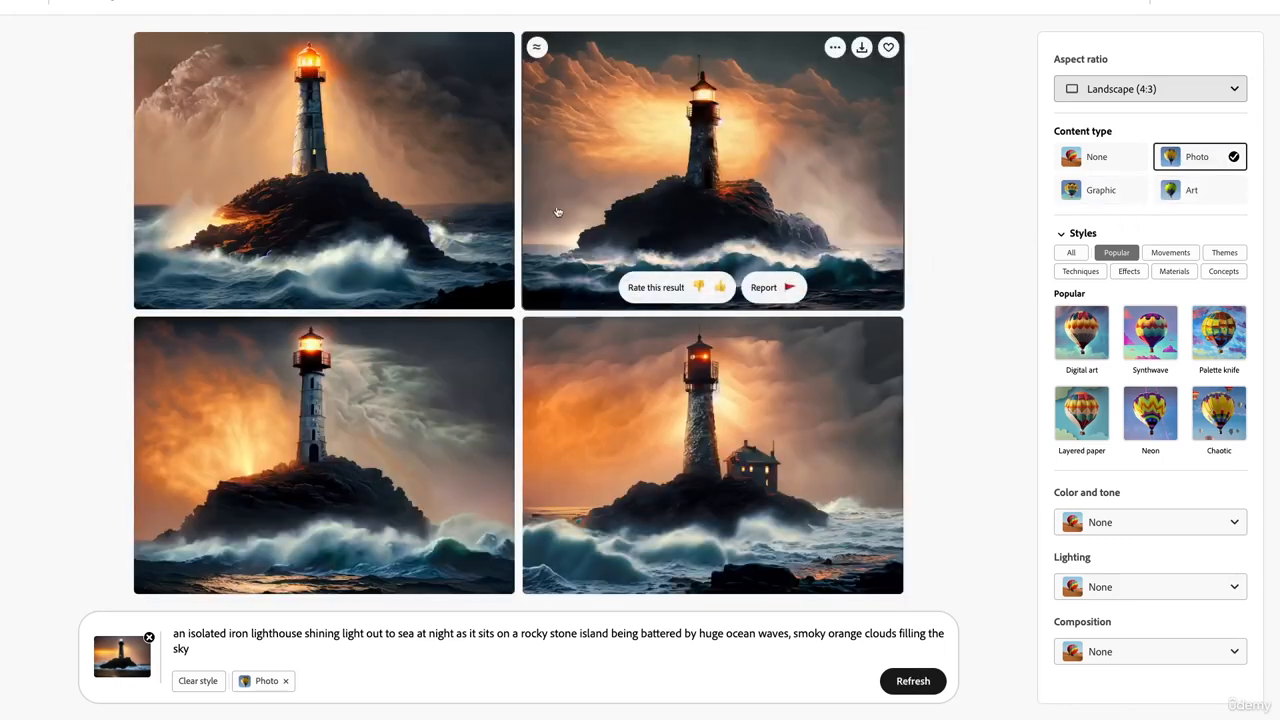
pyautogui.moveTo(465, 90)
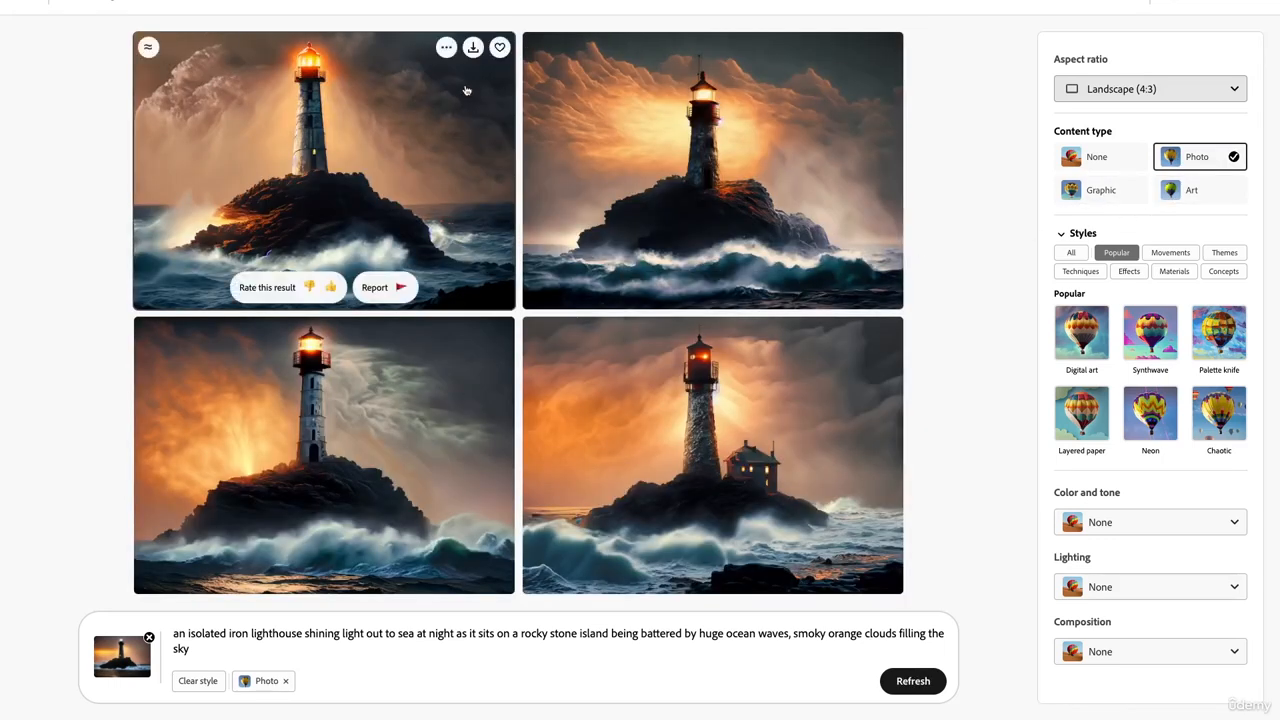
pyautogui.click(500, 47)
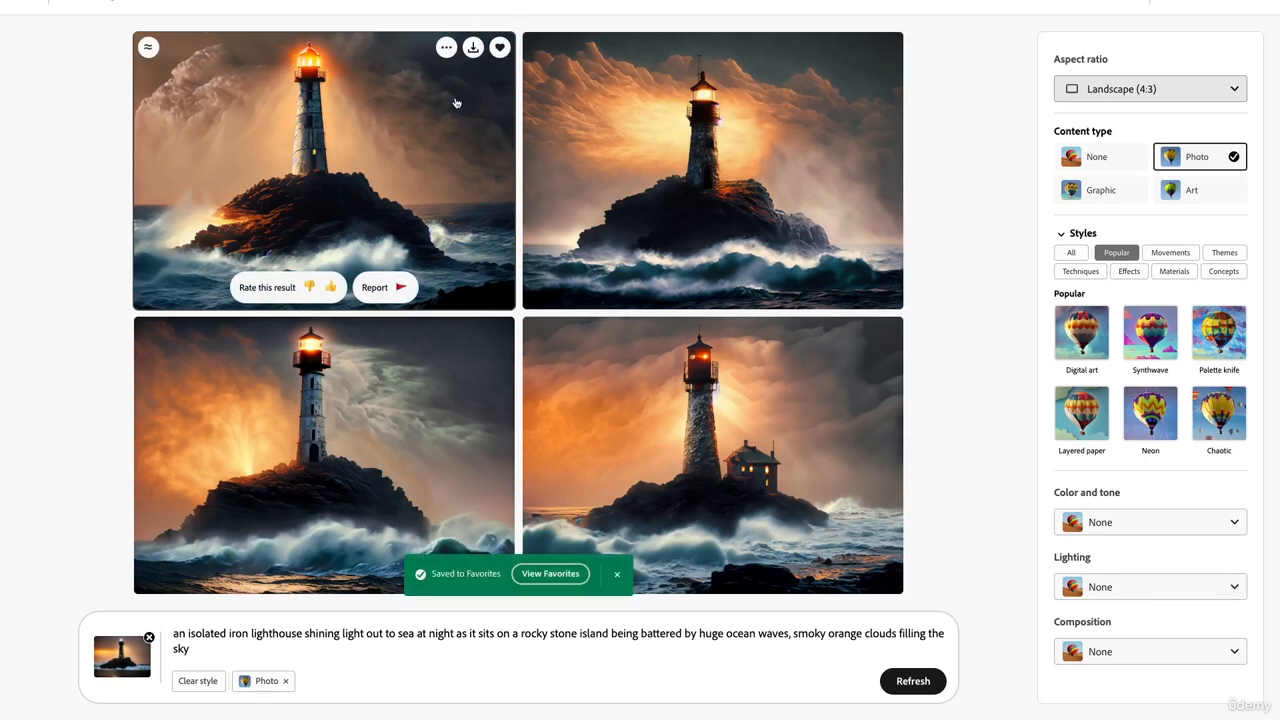
pyautogui.click(472, 48)
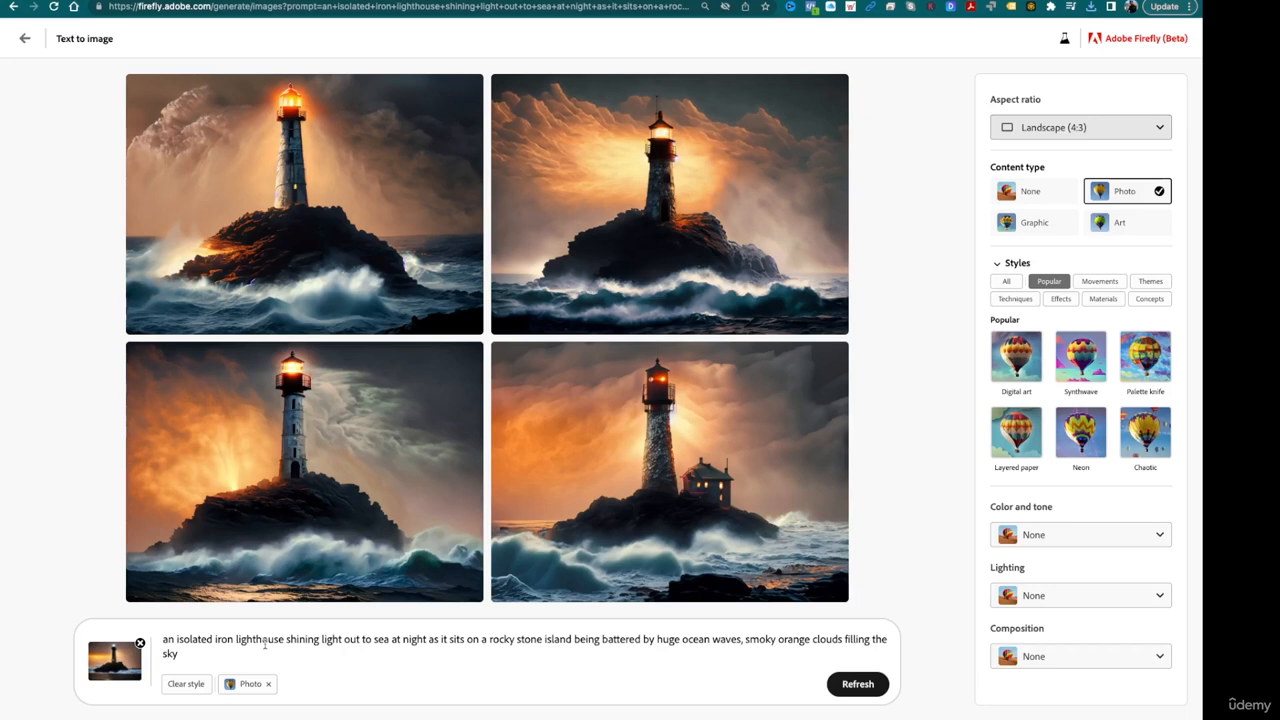
# - Replace "an isolated" with "a modern" at the start of the lighthouse prompt
pyautogui.click(214, 638)
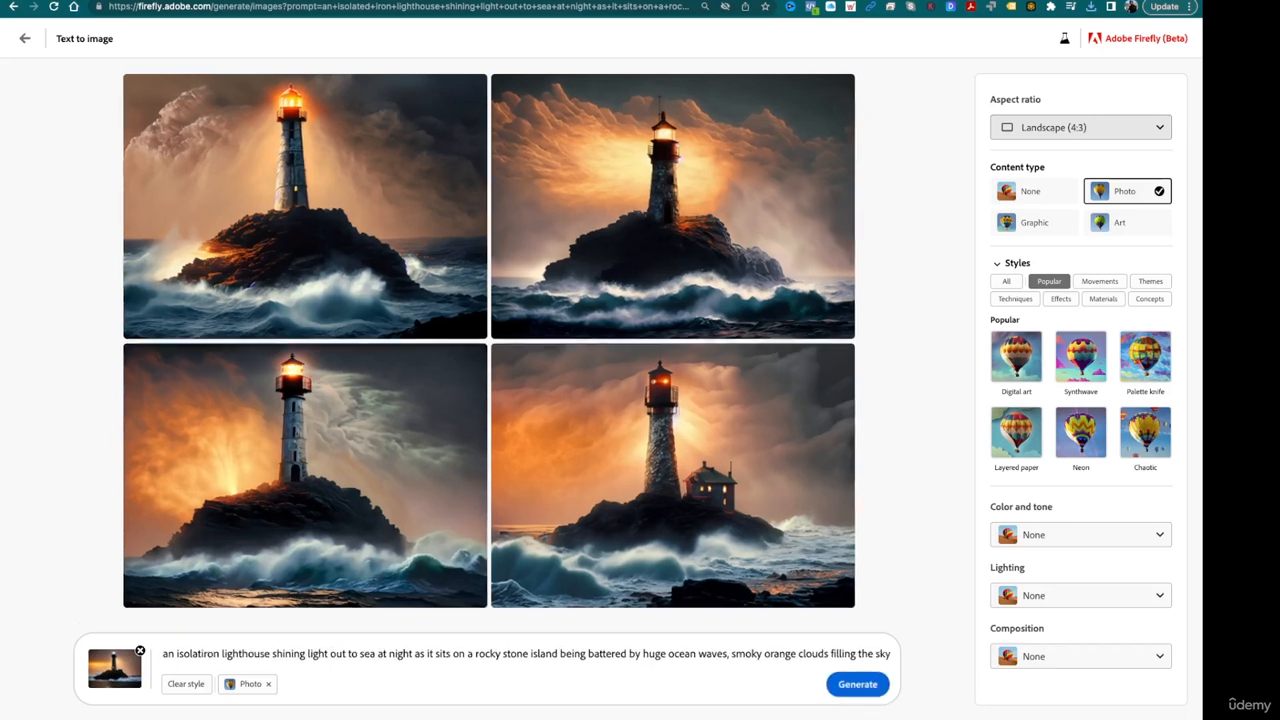
pyautogui.press('BackSpace')
pyautogui.press('BackSpace')
pyautogui.press('BackSpace')
pyautogui.press('BackSpace')
pyautogui.press('BackSpace')
pyautogui.press('BackSpace')
pyautogui.press('BackSpace')
pyautogui.press('BackSpace')
pyautogui.press('BackSpace')
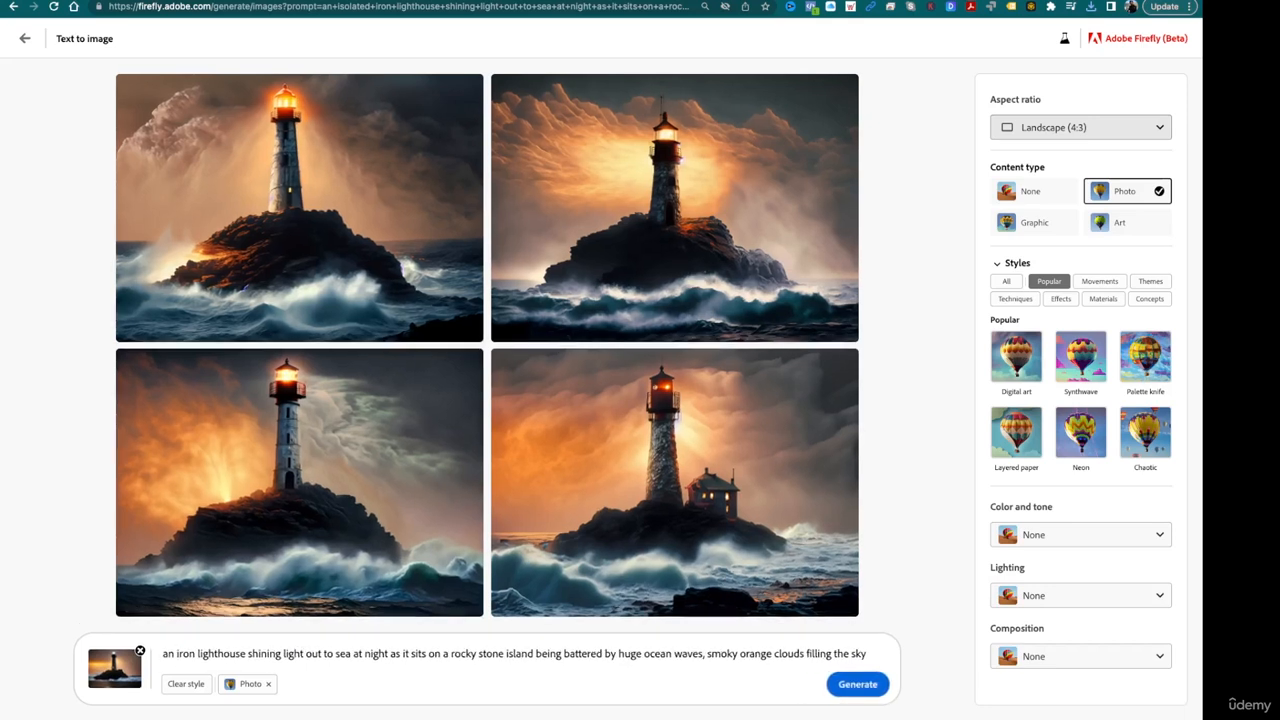
pyautogui.press('BackSpace')
pyautogui.write('modern')
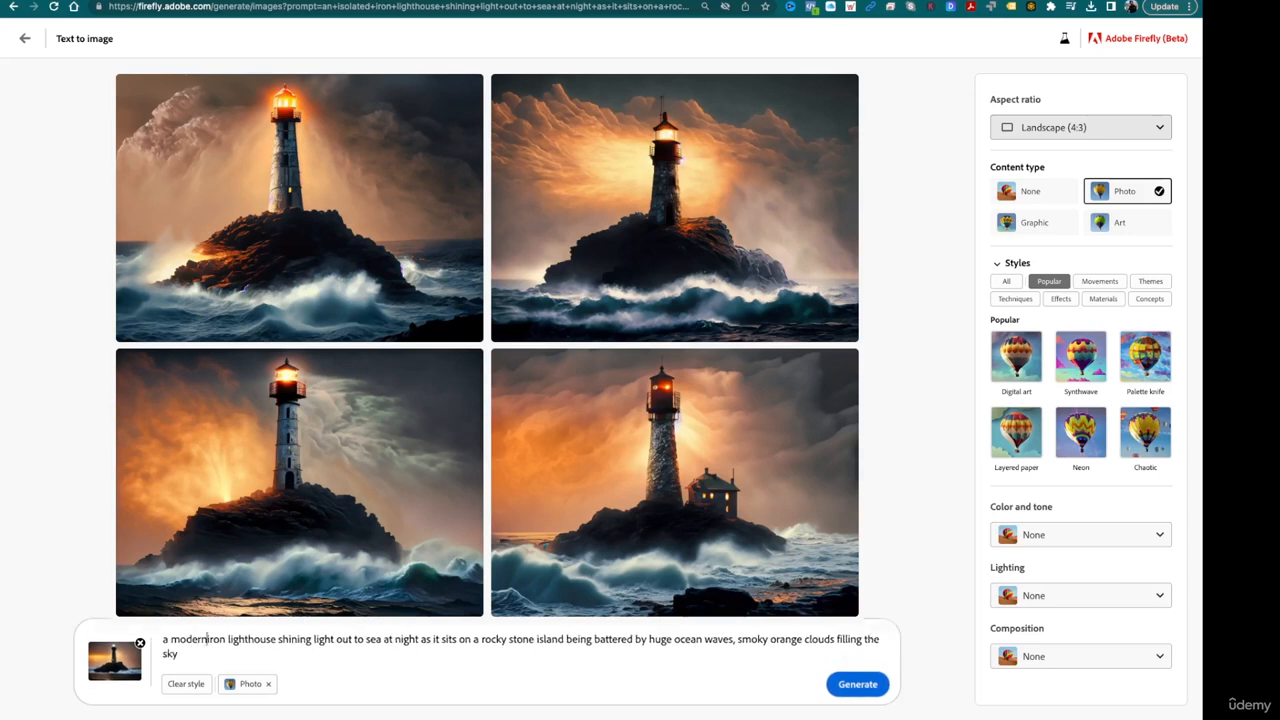
pyautogui.write(' hand')
pyautogui.press('BackSpace')
pyautogui.press('BackSpace')
pyautogui.press('BackSpace')
pyautogui.press('BackSpace')
pyautogui.write('c')
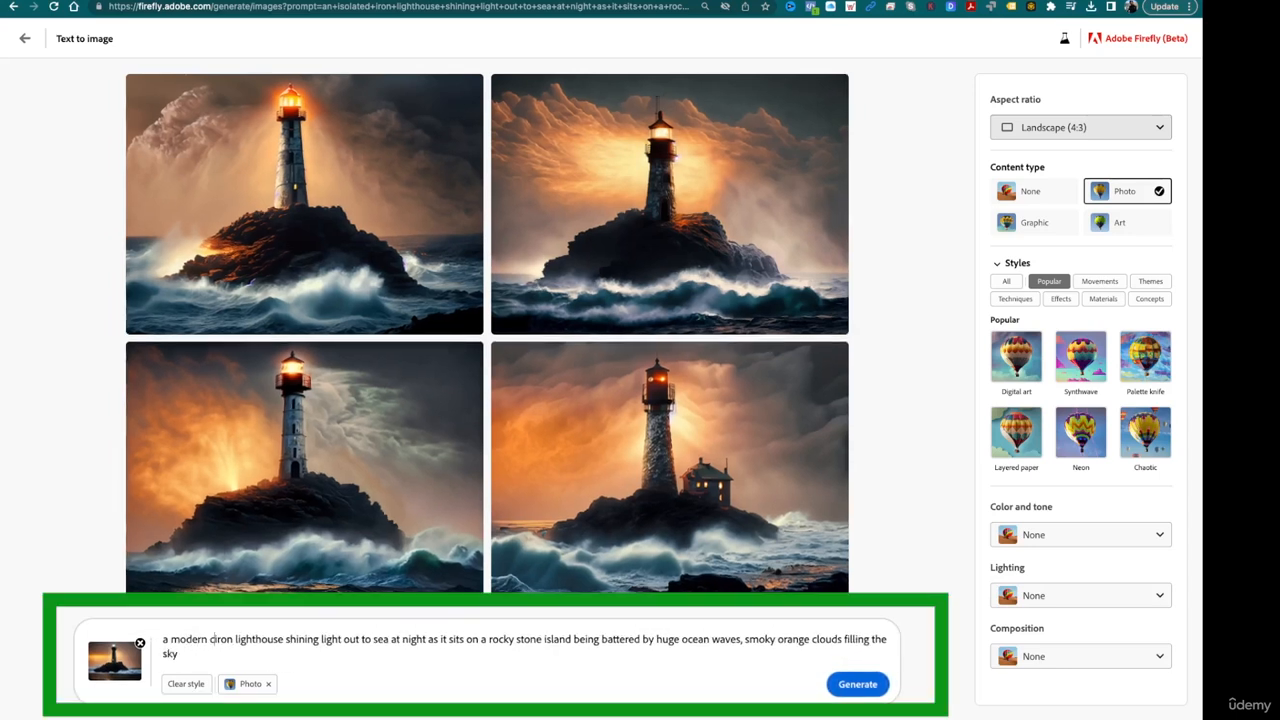
pyautogui.write('ond')
pyautogui.press('BackSpace')
pyautogui.press('BackSpace')
pyautogui.press('BackSpace')
pyautogui.write('50s')
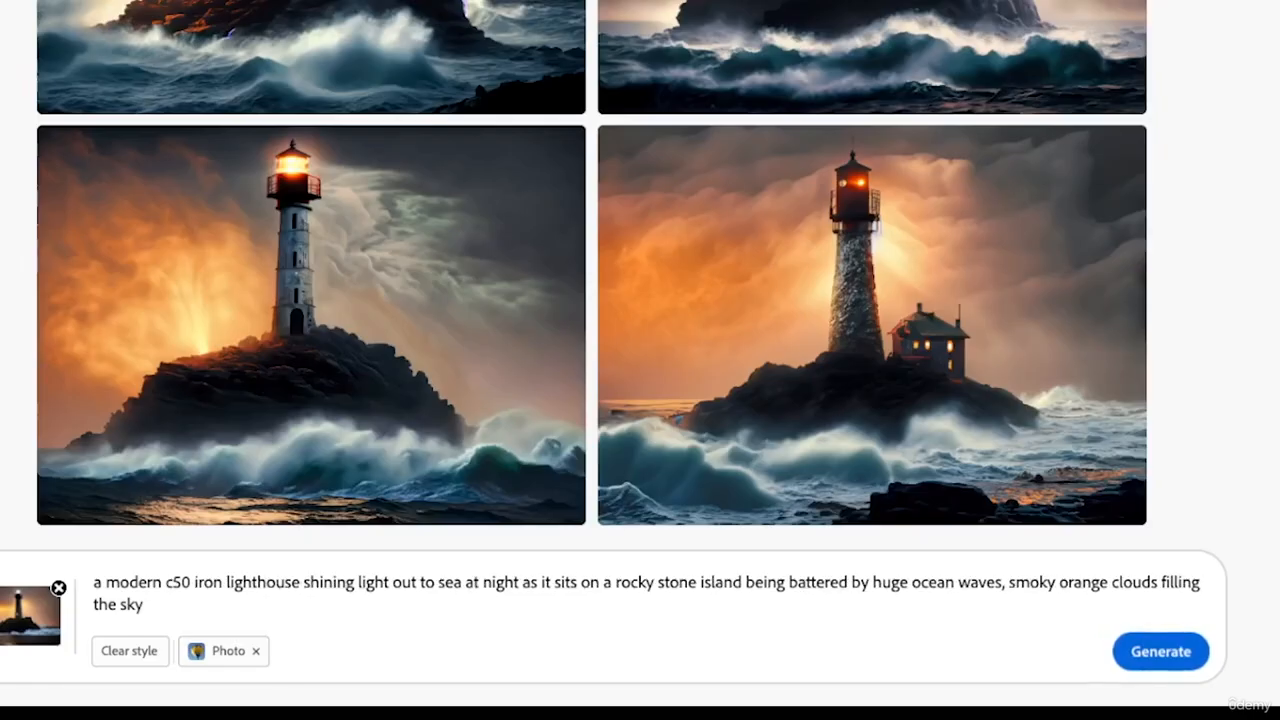
pyautogui.press('BackSpace')
pyautogui.press('BackSpace')
pyautogui.press('BackSpace')
pyautogui.press('BackSpace')
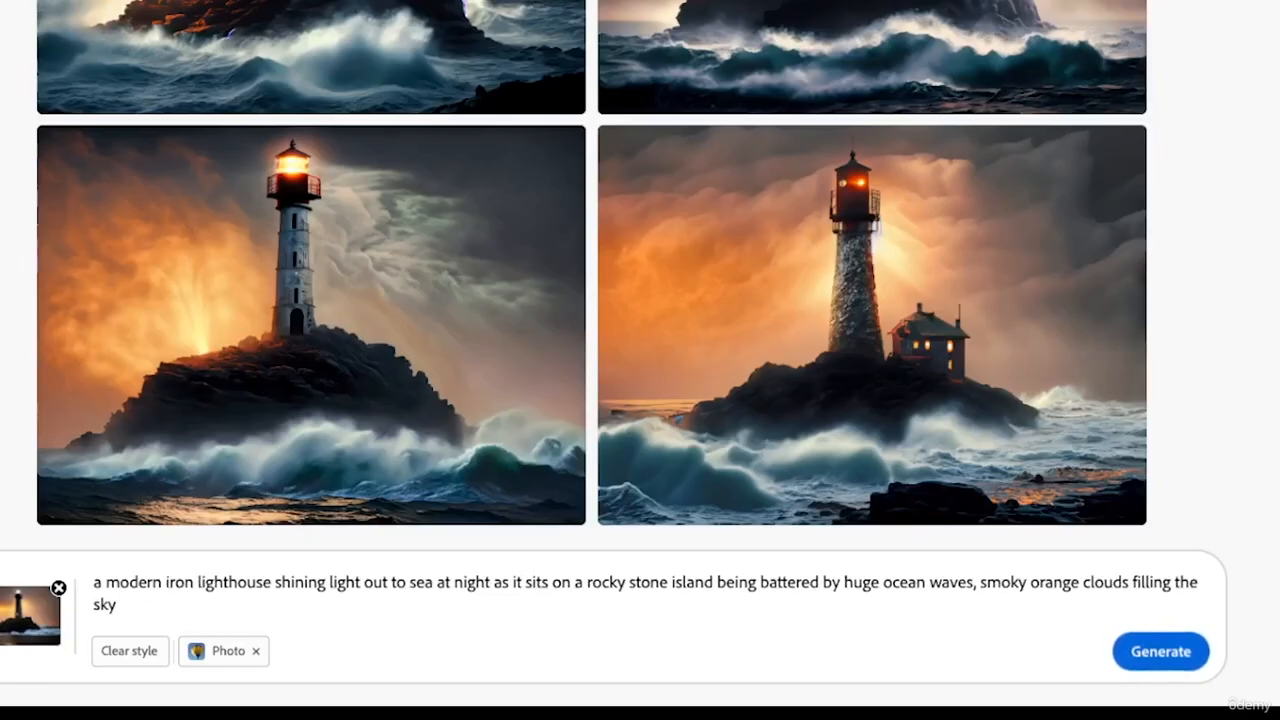
# - Insert "50 storey condo tower" after "a modern" in the prompt
pyautogui.write('50 sto')
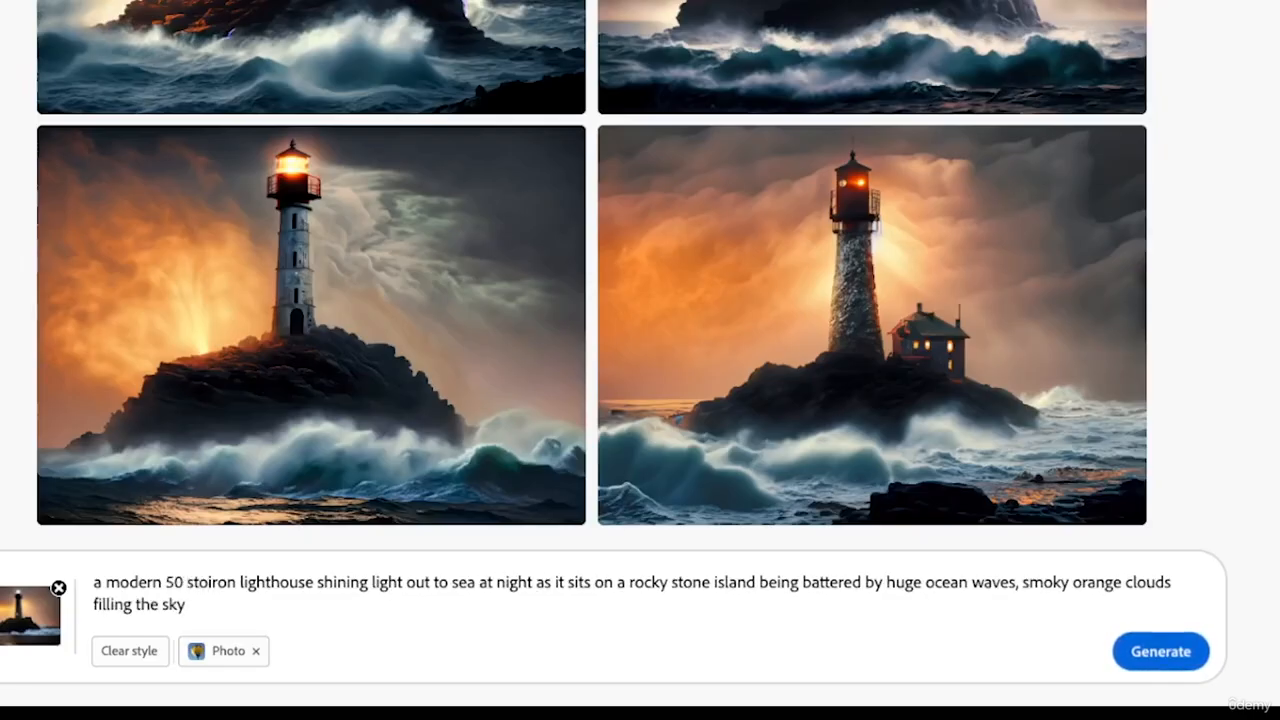
pyautogui.write('rey ')
pyautogui.write('condo tow')
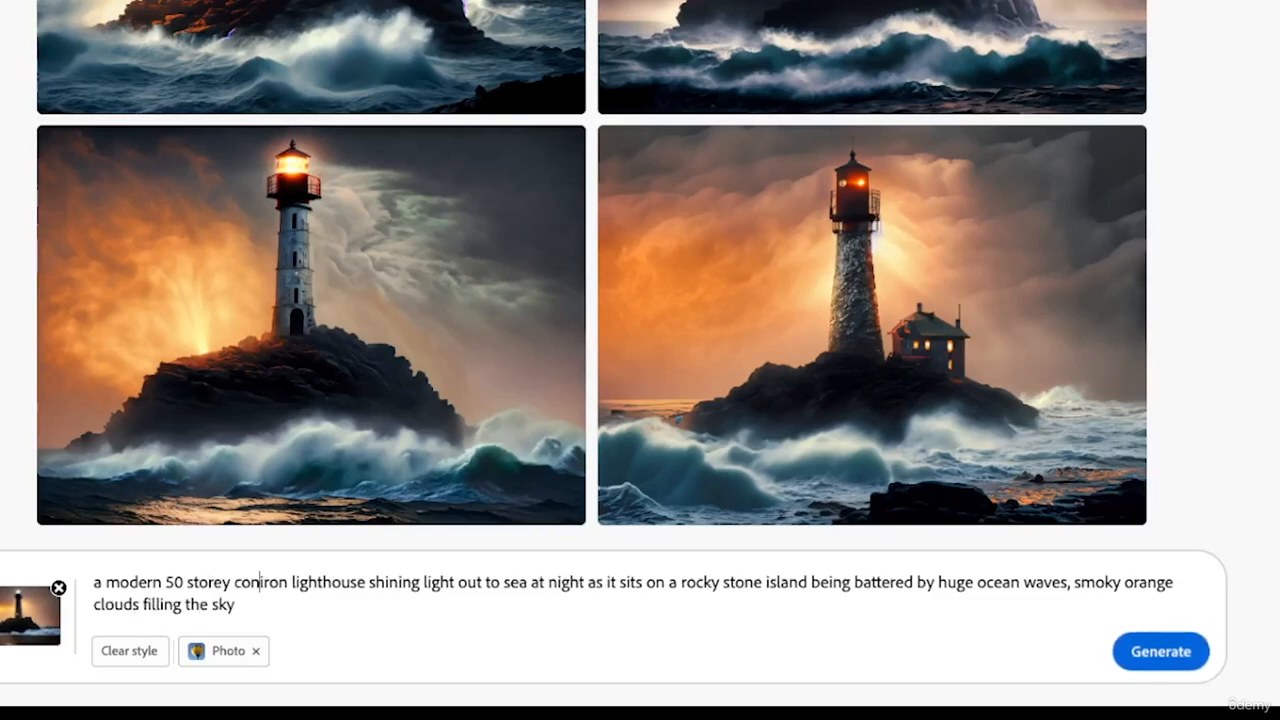
pyautogui.write('er')
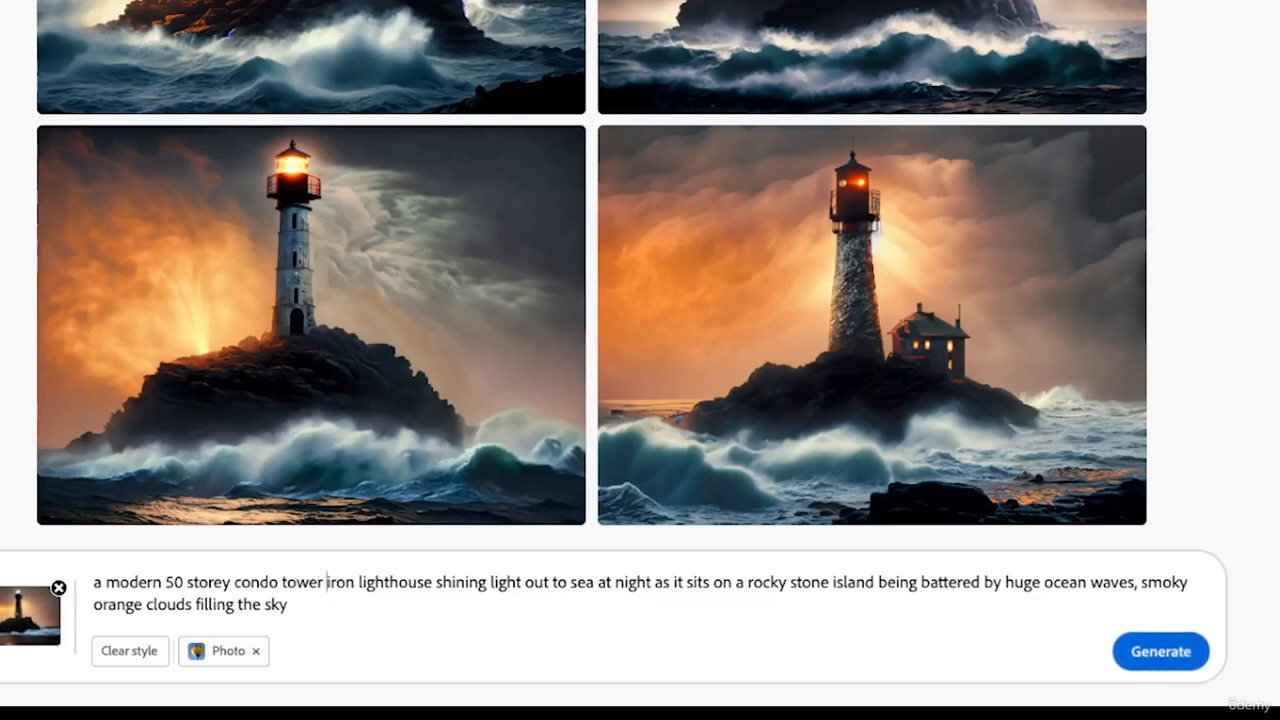
# - Delete "iron lighthouse shining light" from the prompt and generate new images
pyautogui.hotkey('shift', 'Right')
pyautogui.hotkey('shift', 'Right')
pyautogui.hotkey('shift', 'Right')
pyautogui.hotkey('shift', 'Right')
pyautogui.hotkey('shift', 'Right')
pyautogui.hotkey('shift', 'Right')
pyautogui.hotkey('shift', 'Right')
pyautogui.hotkey('shift', 'Right')
pyautogui.hotkey('shift', 'Right')
pyautogui.hotkey('shift', 'Right')
pyautogui.hotkey('shift', 'Right')
pyautogui.hotkey('shift', 'Right')
pyautogui.hotkey('shift', 'Right')
pyautogui.hotkey('shift', 'Right')
pyautogui.hotkey('shift', 'Right')
pyautogui.hotkey('shift', 'Right')
pyautogui.hotkey('shift', 'Right')
pyautogui.hotkey('shift', 'Right')
pyautogui.hotkey('shift', 'Right')
pyautogui.hotkey('shift', 'Right')
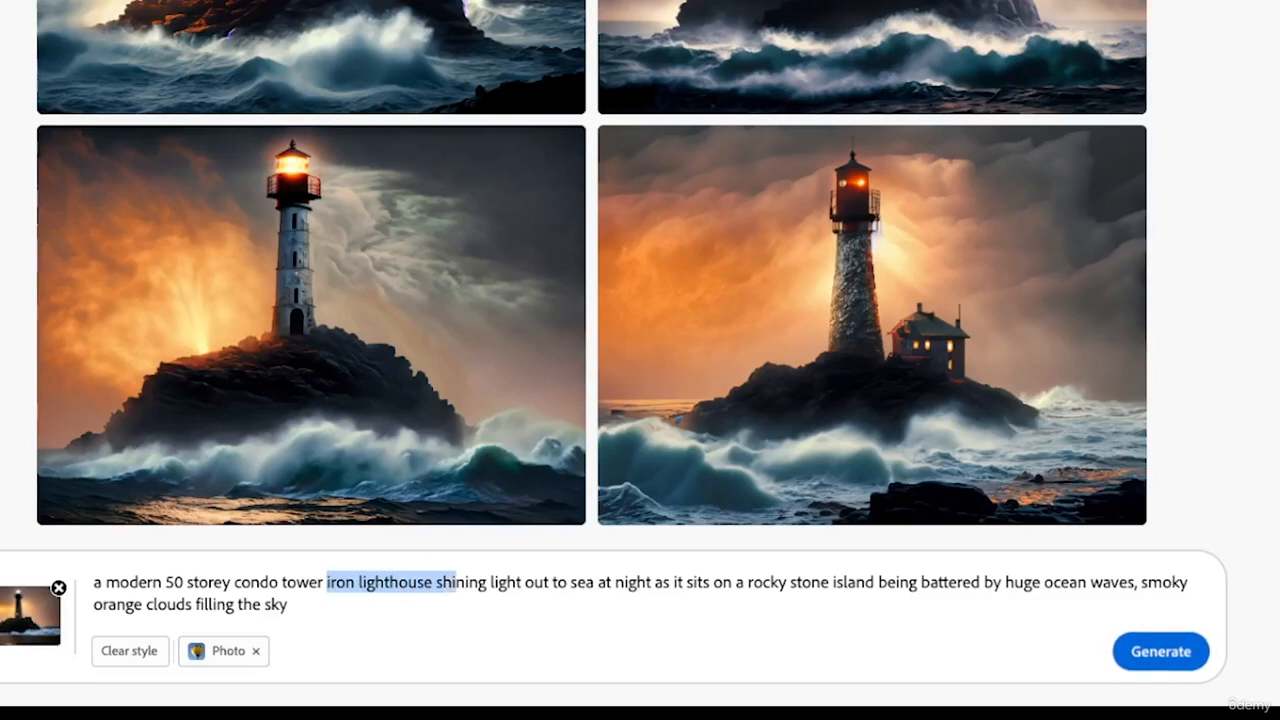
pyautogui.hotkey('shift', 'Right')
pyautogui.hotkey('shift', 'Right')
pyautogui.hotkey('shift', 'Right')
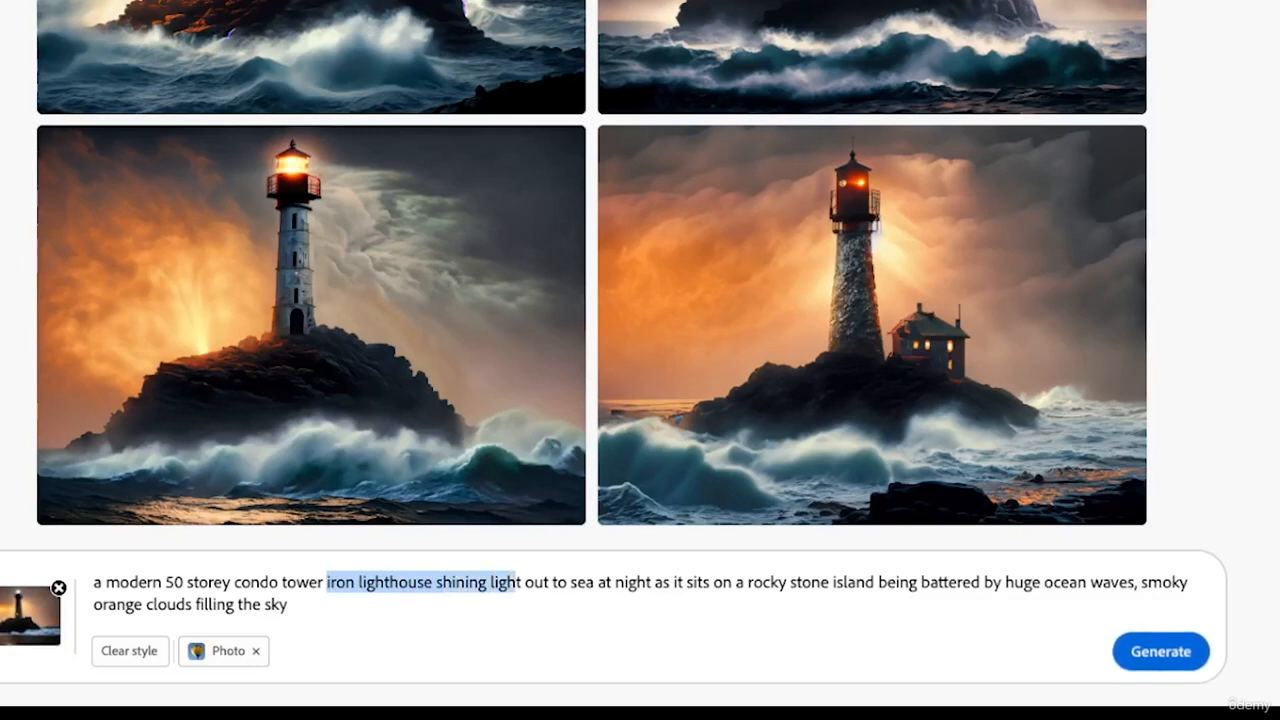
pyautogui.hotkey('shift', 'Right')
pyautogui.press('BackSpace')
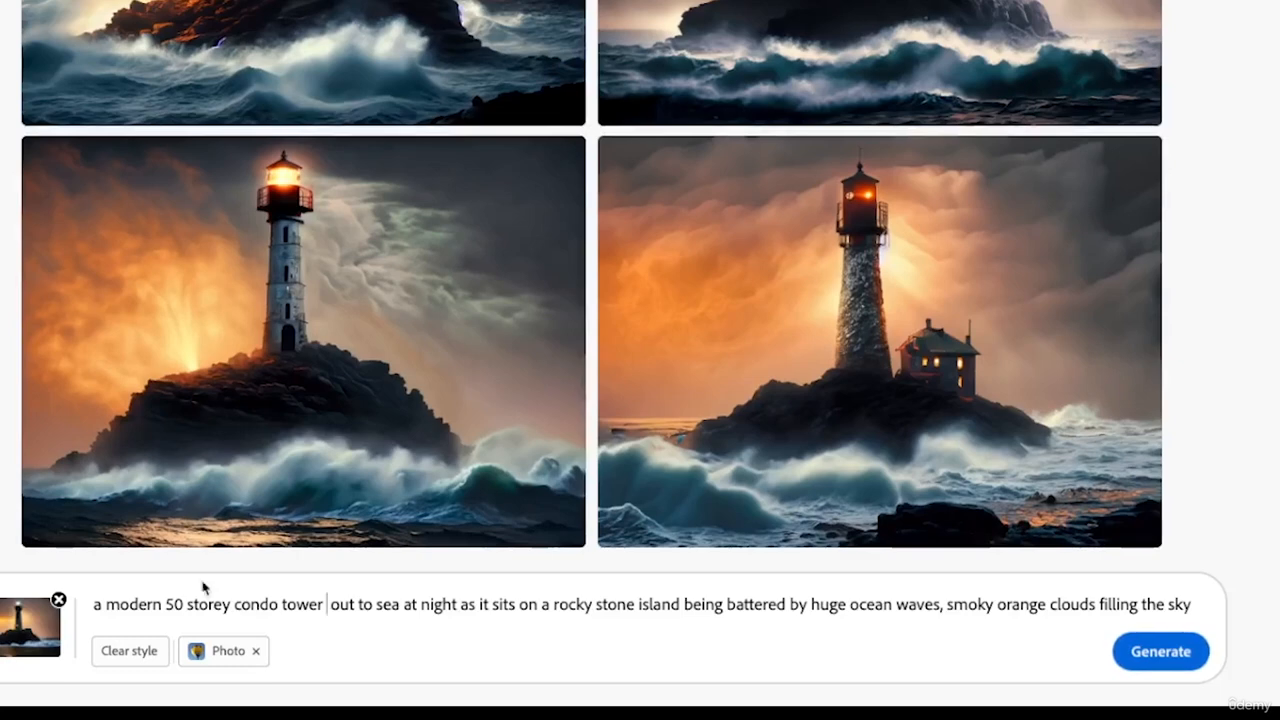
pyautogui.click(1164, 653)
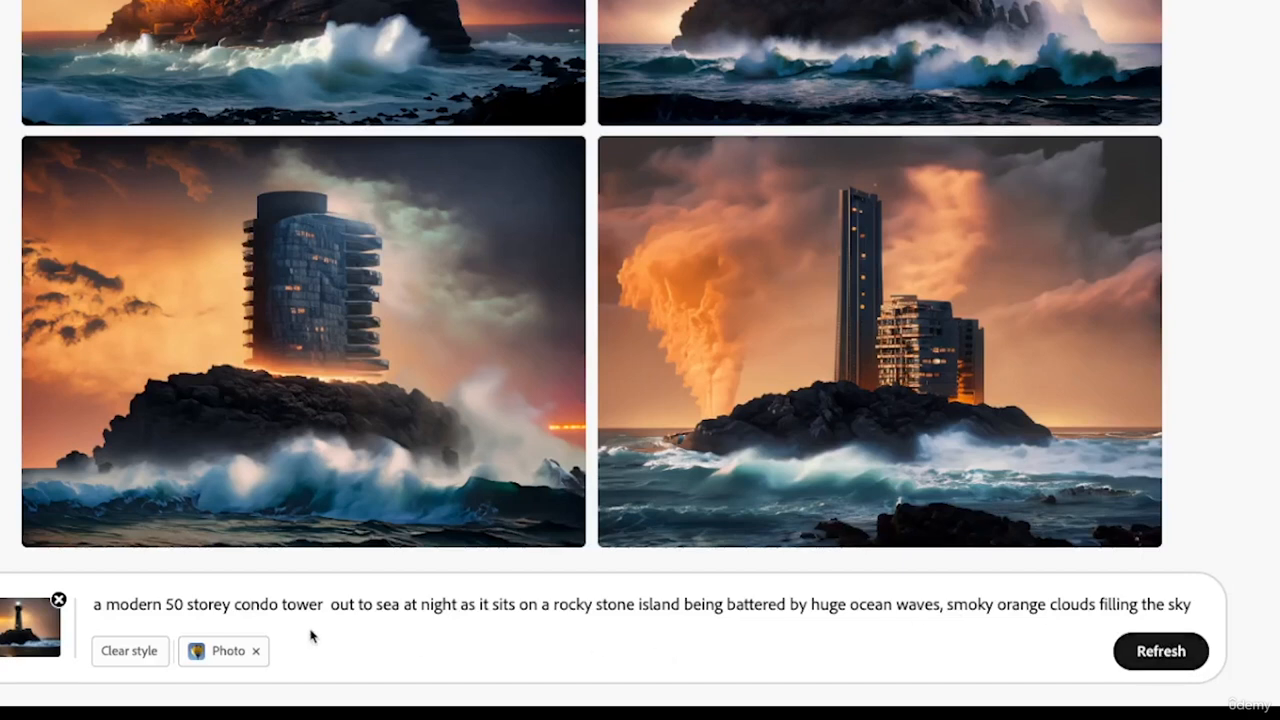
# - Save the third condo tower image, with the single building on the rocky island, to the favorites
pyautogui.moveTo(375, 252)
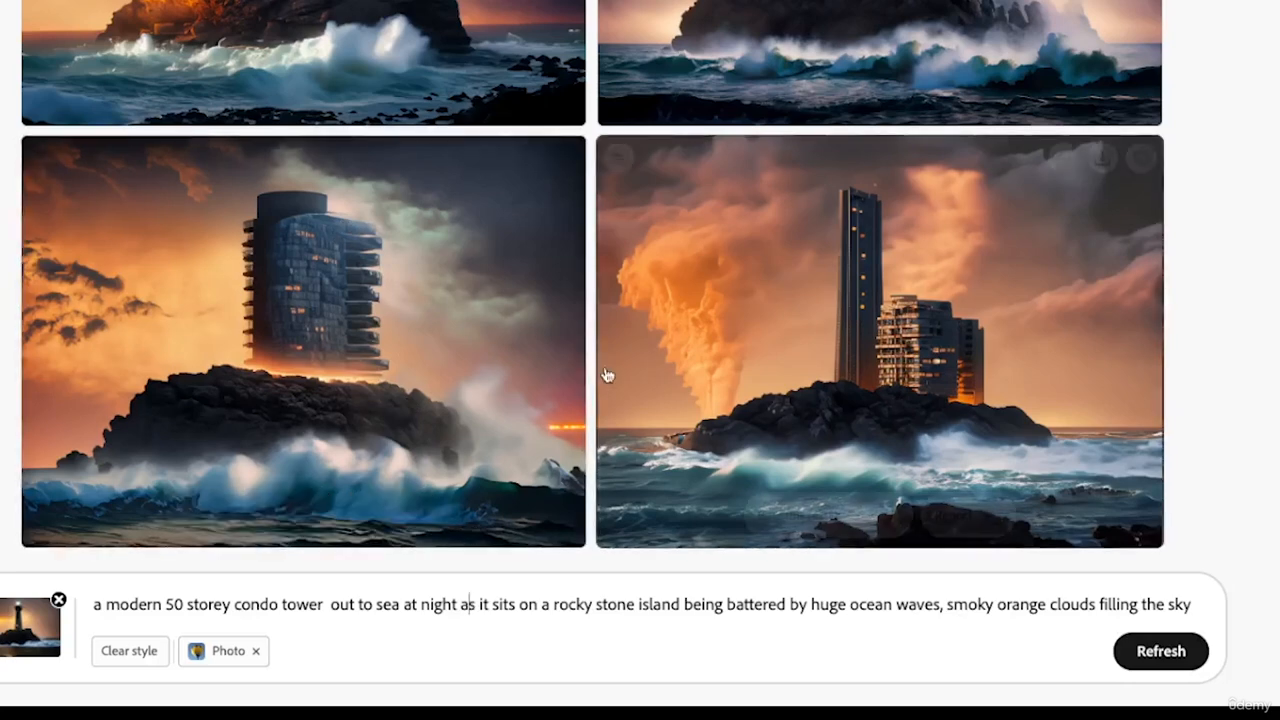
pyautogui.moveTo(516, 201)
pyautogui.click(564, 157)
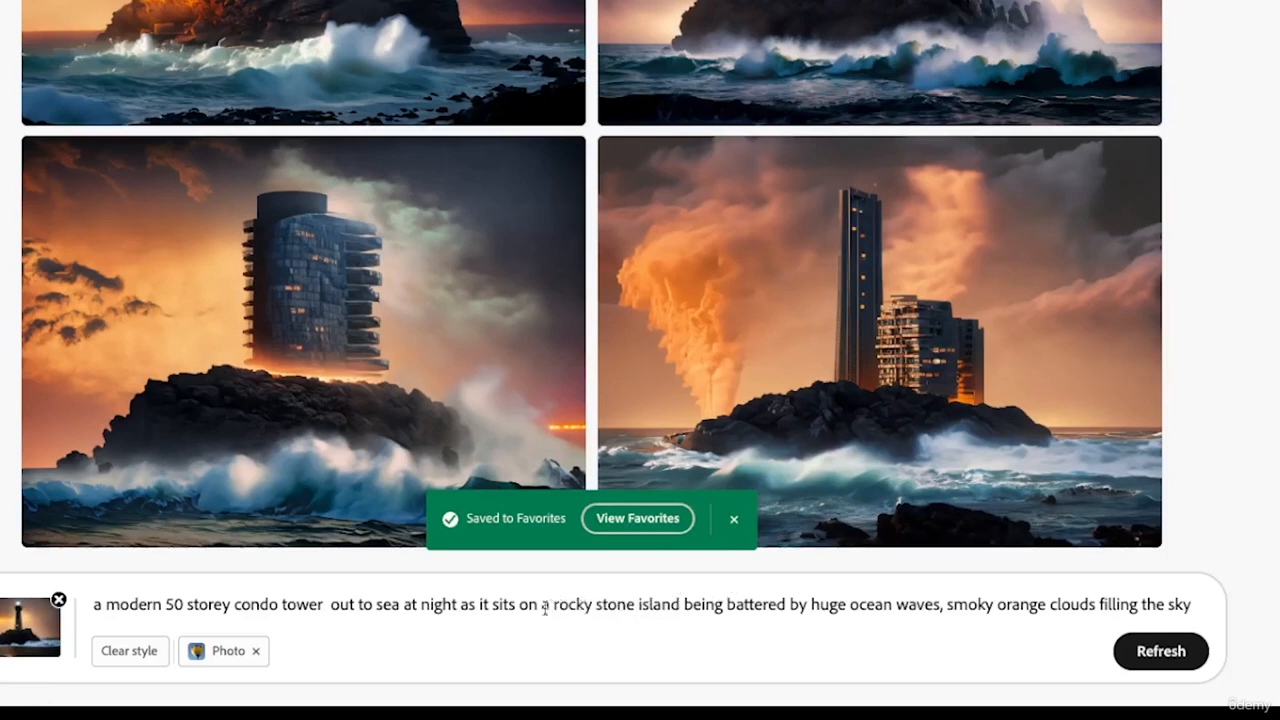
# - Replace the prompt text from "out to sea" through "huge" with ", by the beach with" ahead of "ocean waves"
pyautogui.click(329, 605)
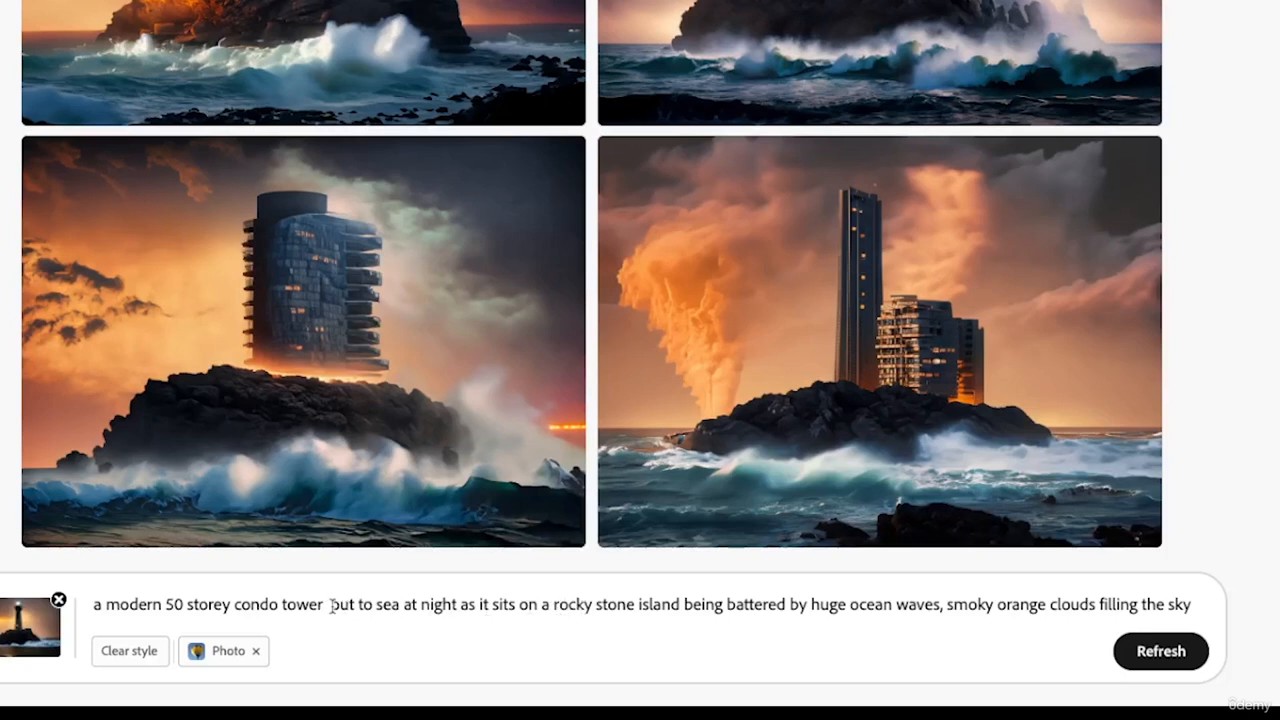
pyautogui.moveTo(331, 605); pyautogui.dragTo(811, 605)
pyautogui.press('BackSpace')
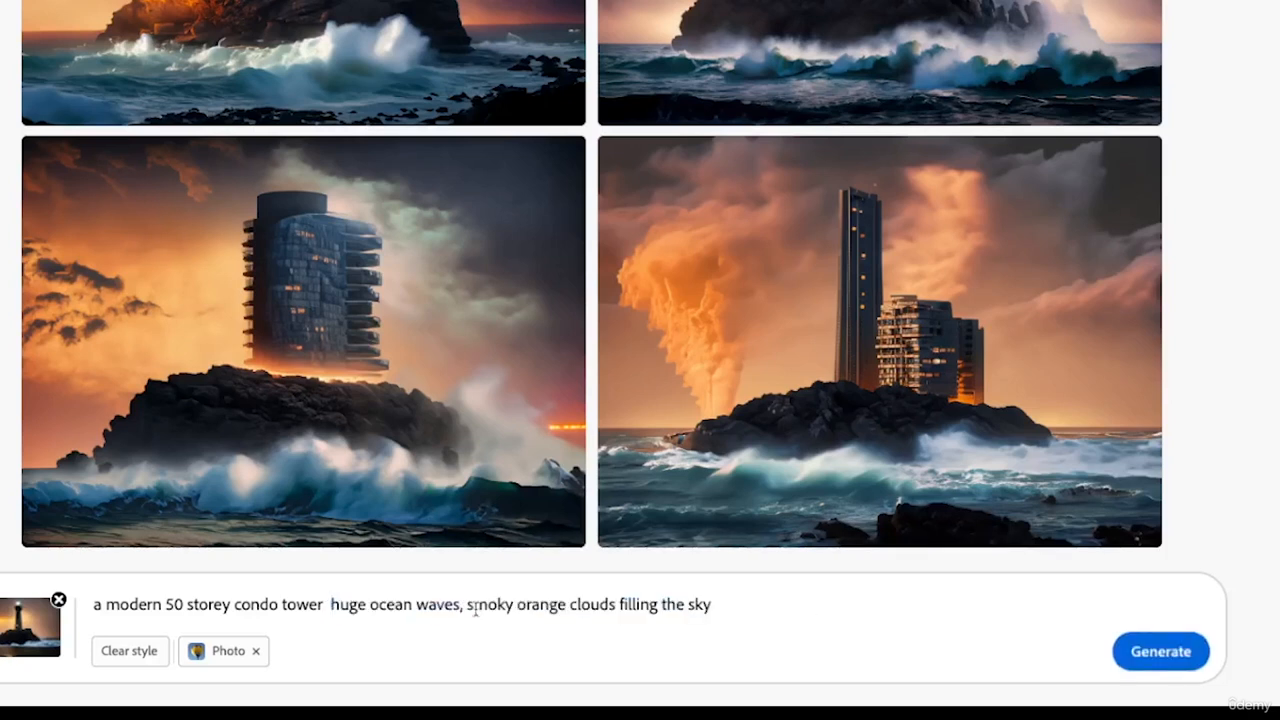
pyautogui.click(369, 605)
pyautogui.press('BackSpace')
pyautogui.press('BackSpace')
pyautogui.press('BackSpace')
pyautogui.press('BackSpace')
pyautogui.press('BackSpace')
pyautogui.press('BackSpace')
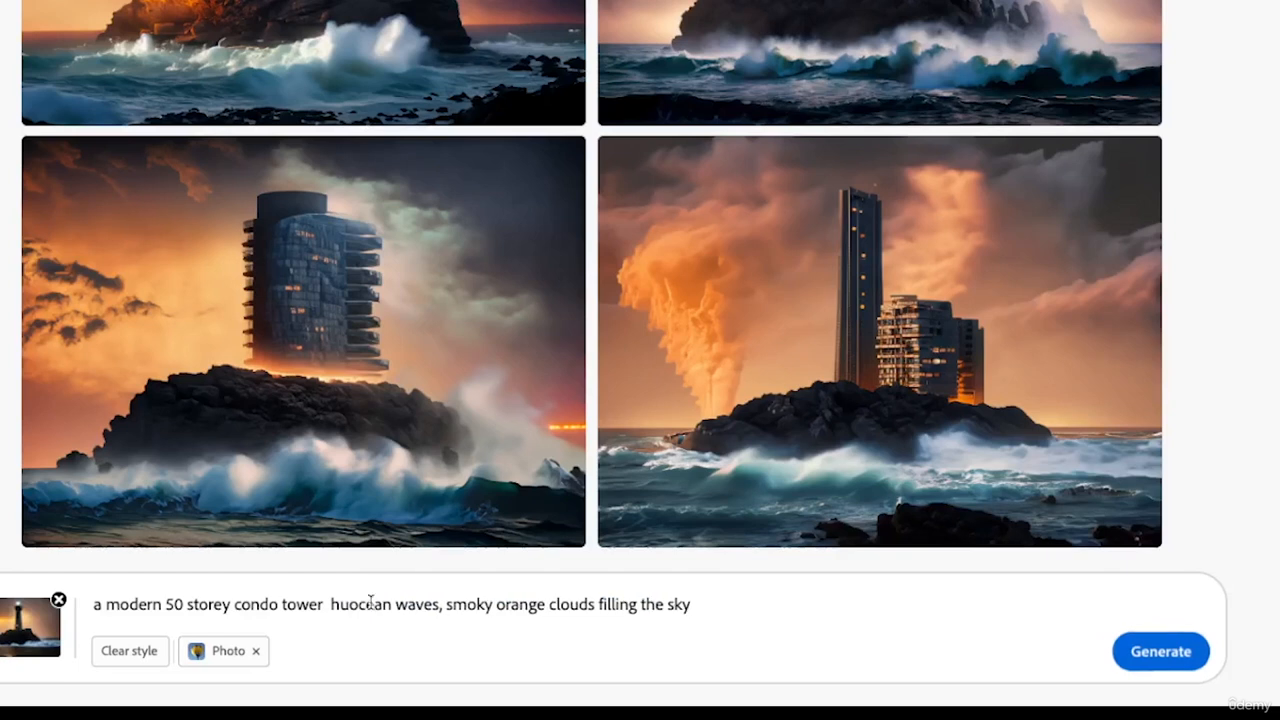
pyautogui.write(', by')
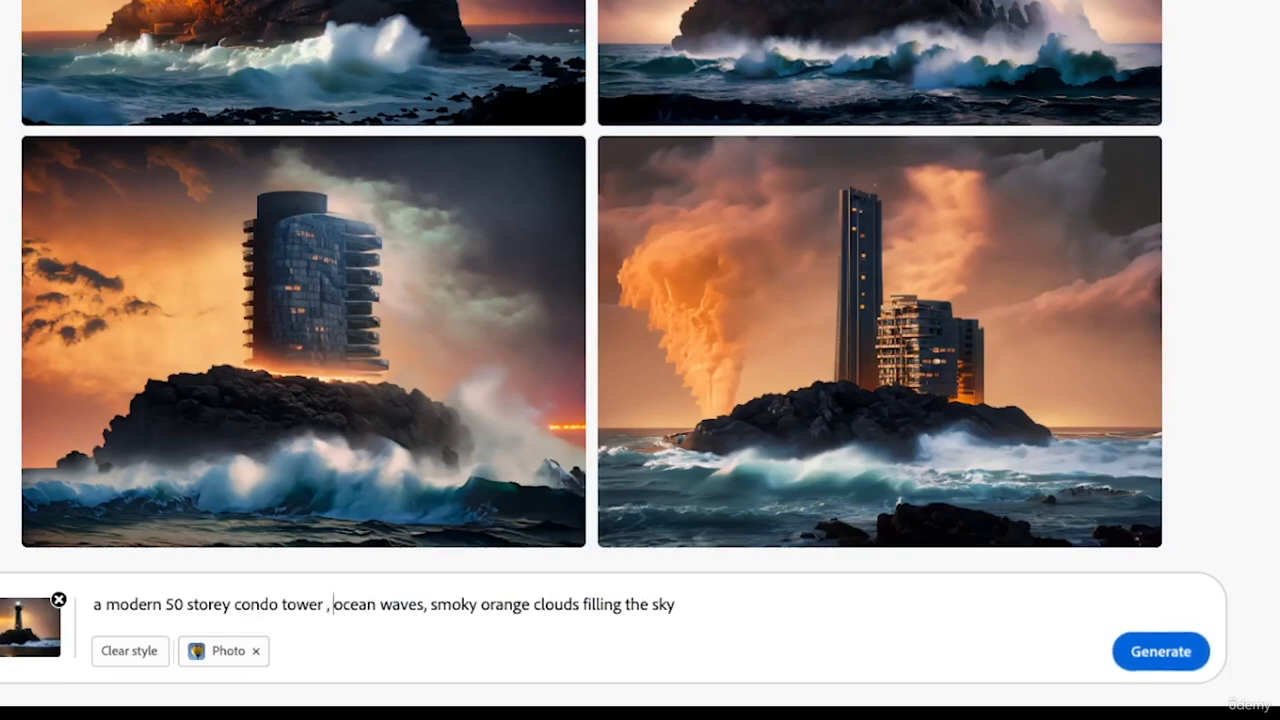
pyautogui.write(' the beach wi')
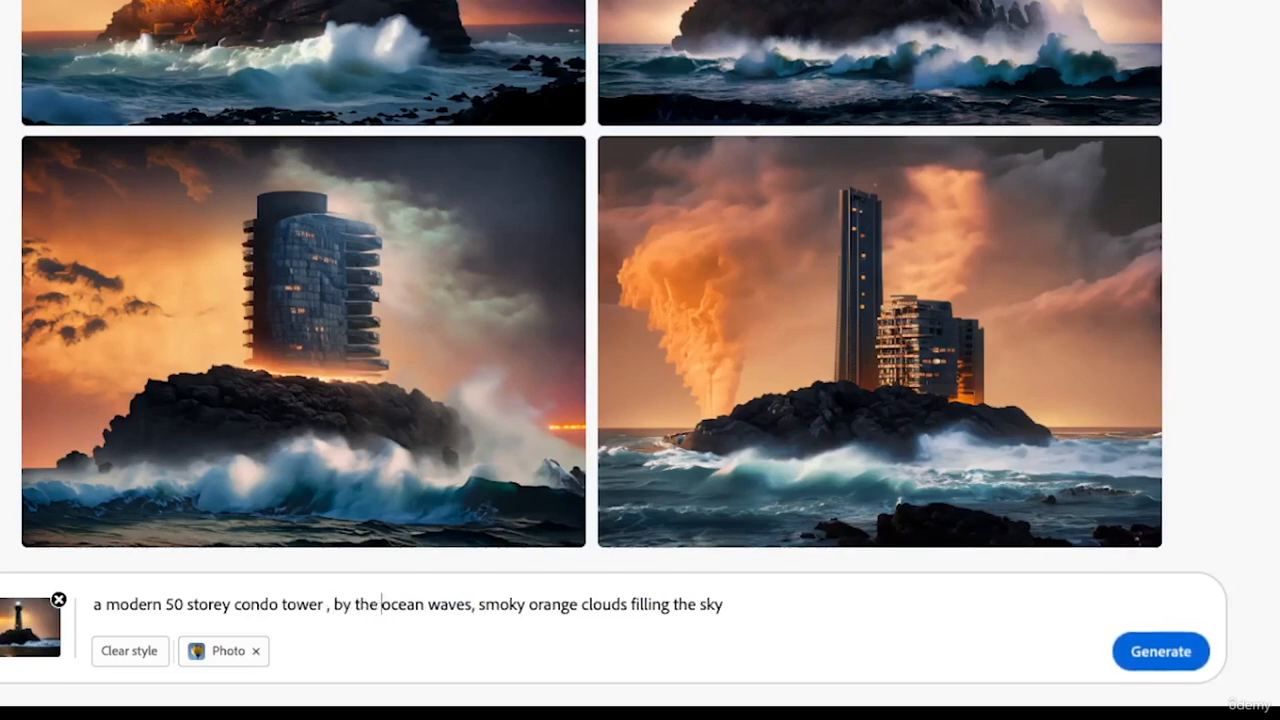
pyautogui.write('th')
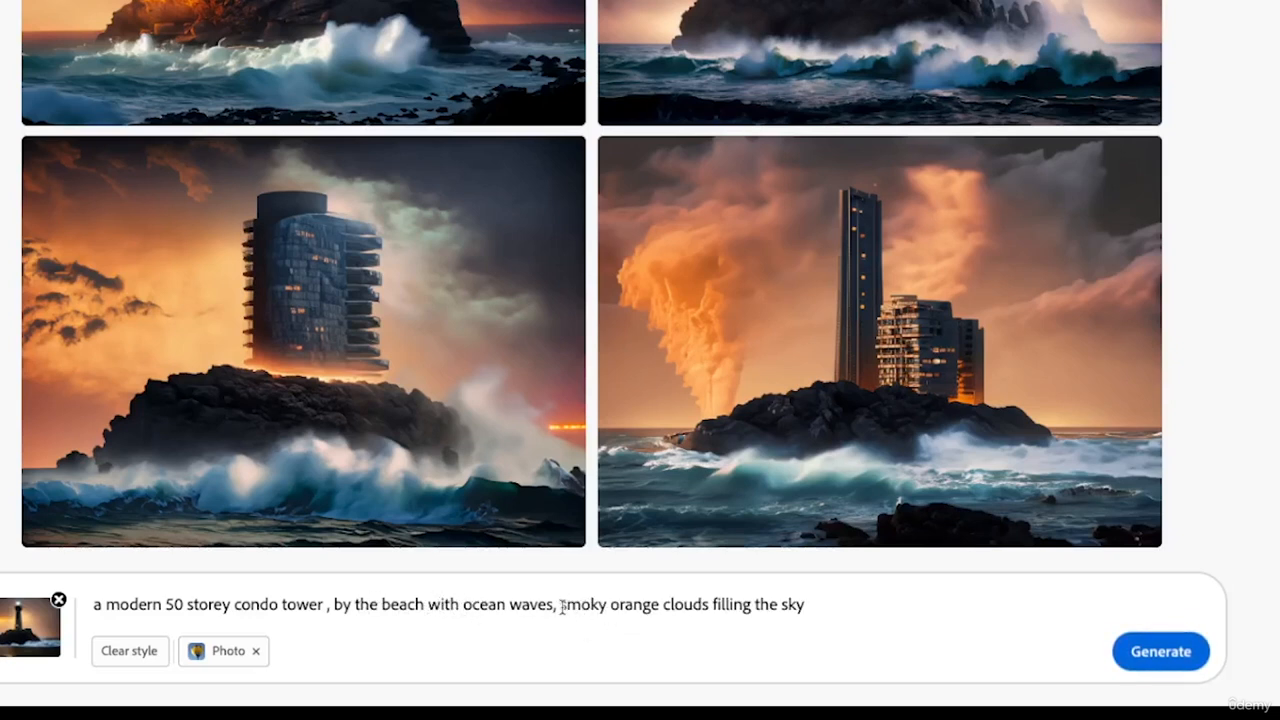
# - Replace "smoky orange clouds filling the sky" with "golden sunset filling the sky" in the prompt and generate new images
pyautogui.moveTo(559, 604); pyautogui.dragTo(812, 604)
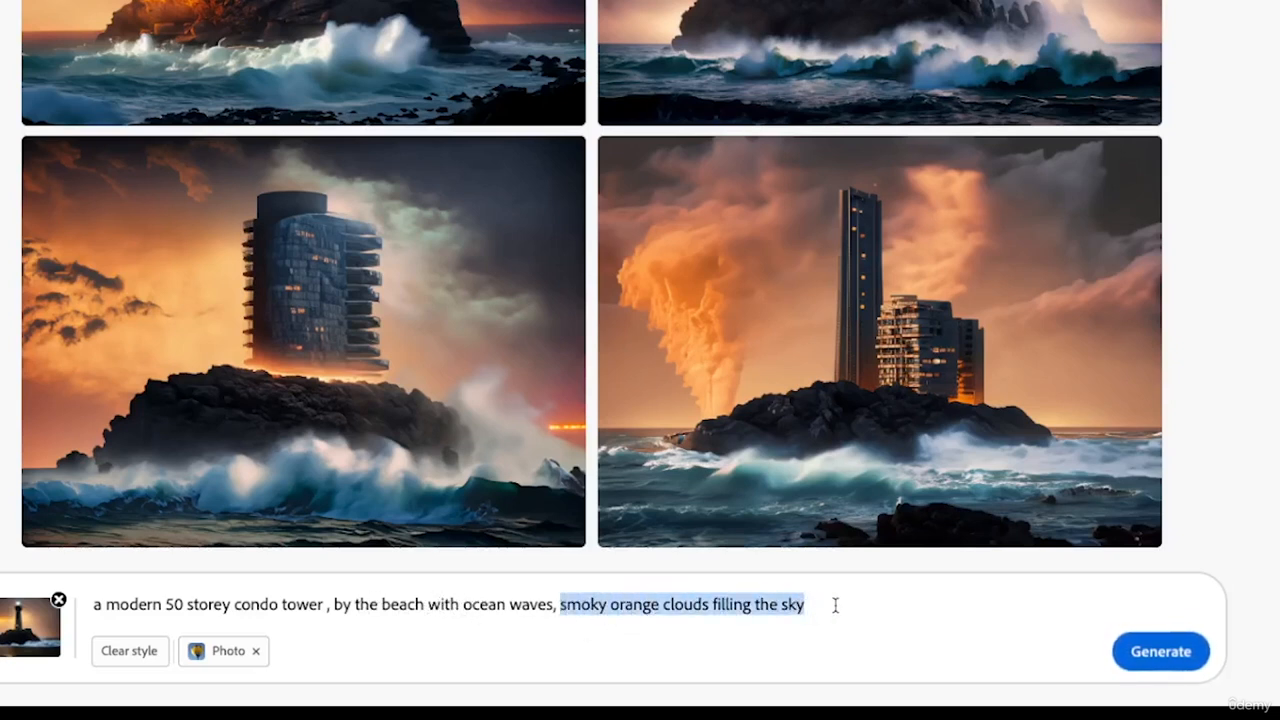
pyautogui.write('golden su')
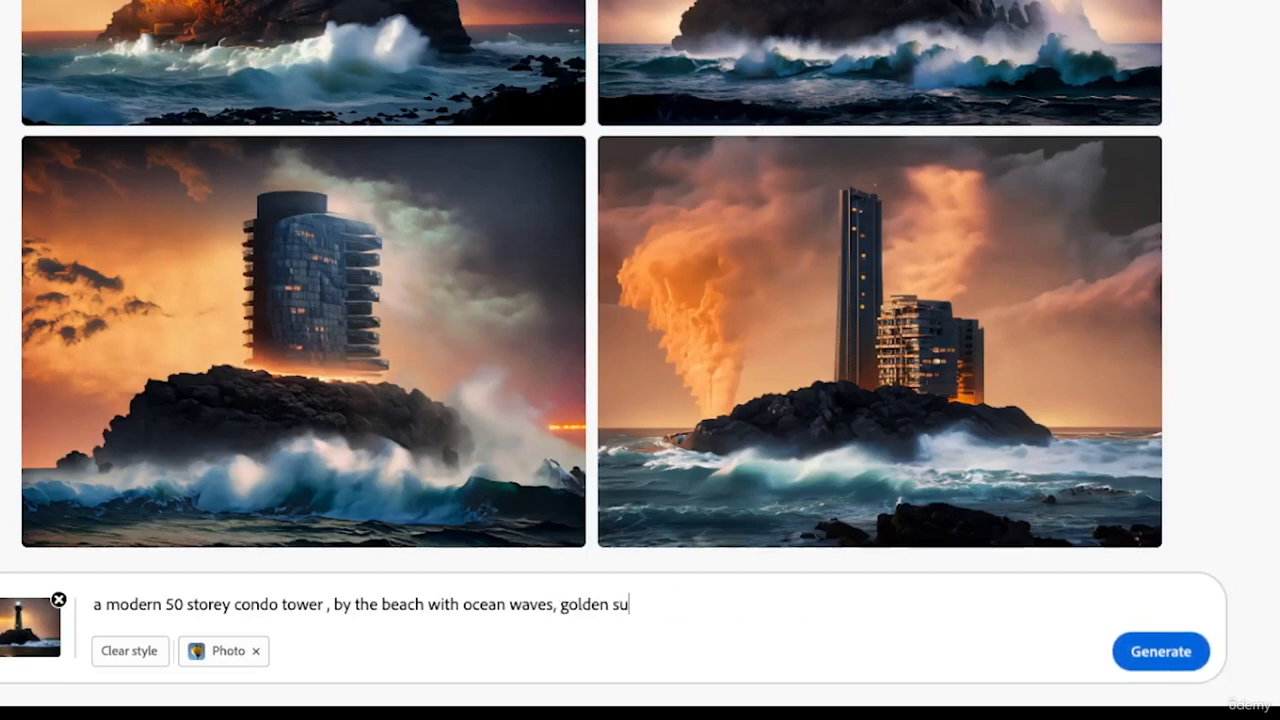
pyautogui.write('nset filling')
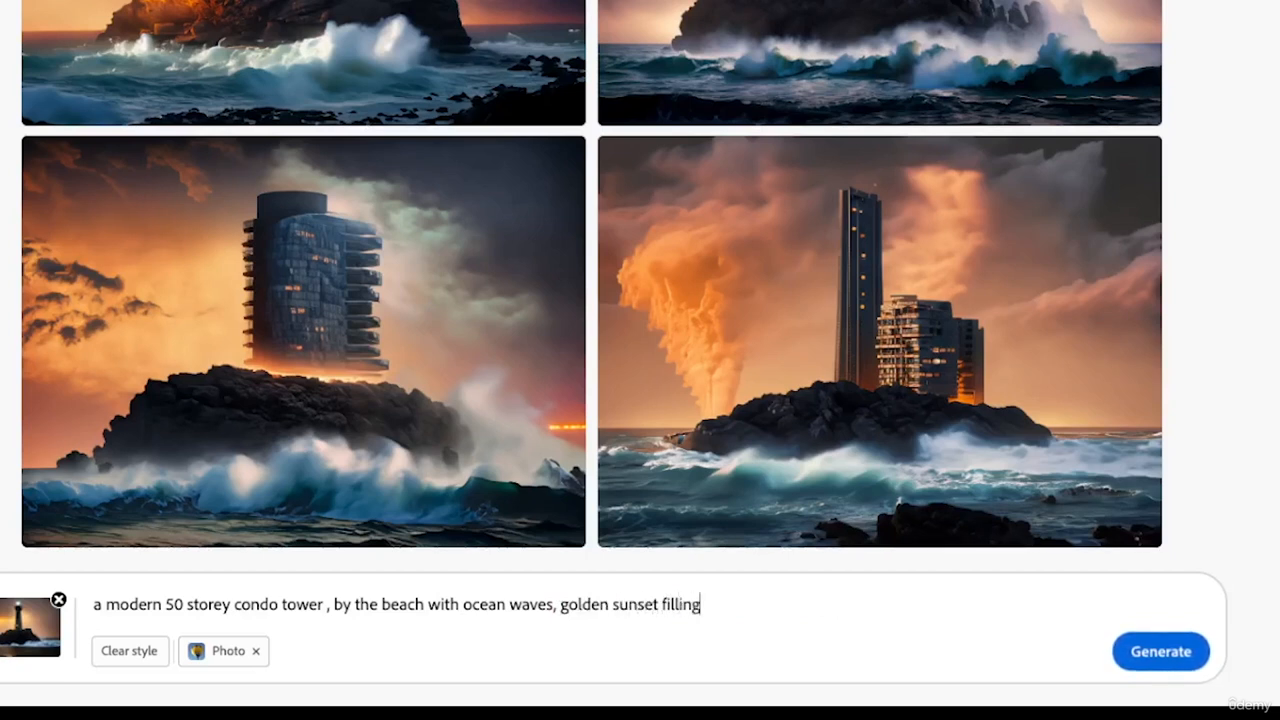
pyautogui.write(' the gky')
pyautogui.press('BackSpace')
pyautogui.press('BackSpace')
pyautogui.press('BackSpace')
pyautogui.write('sky')
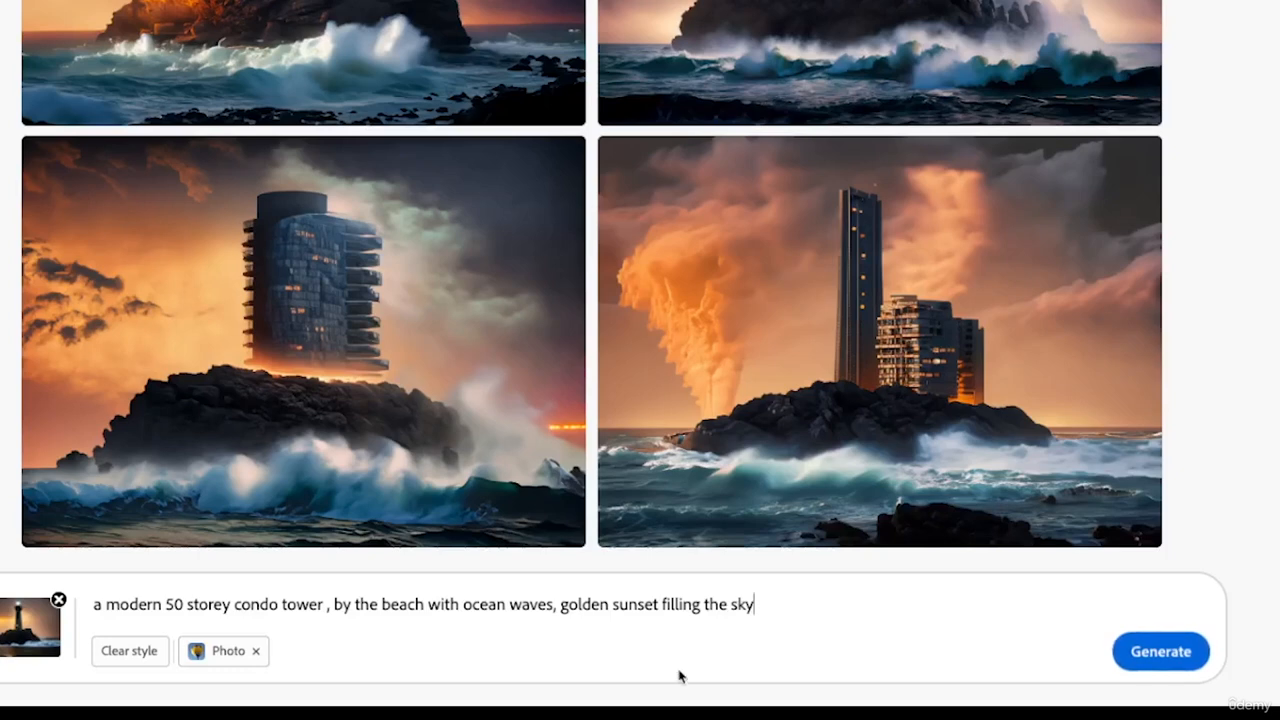
pyautogui.click(1145, 667)
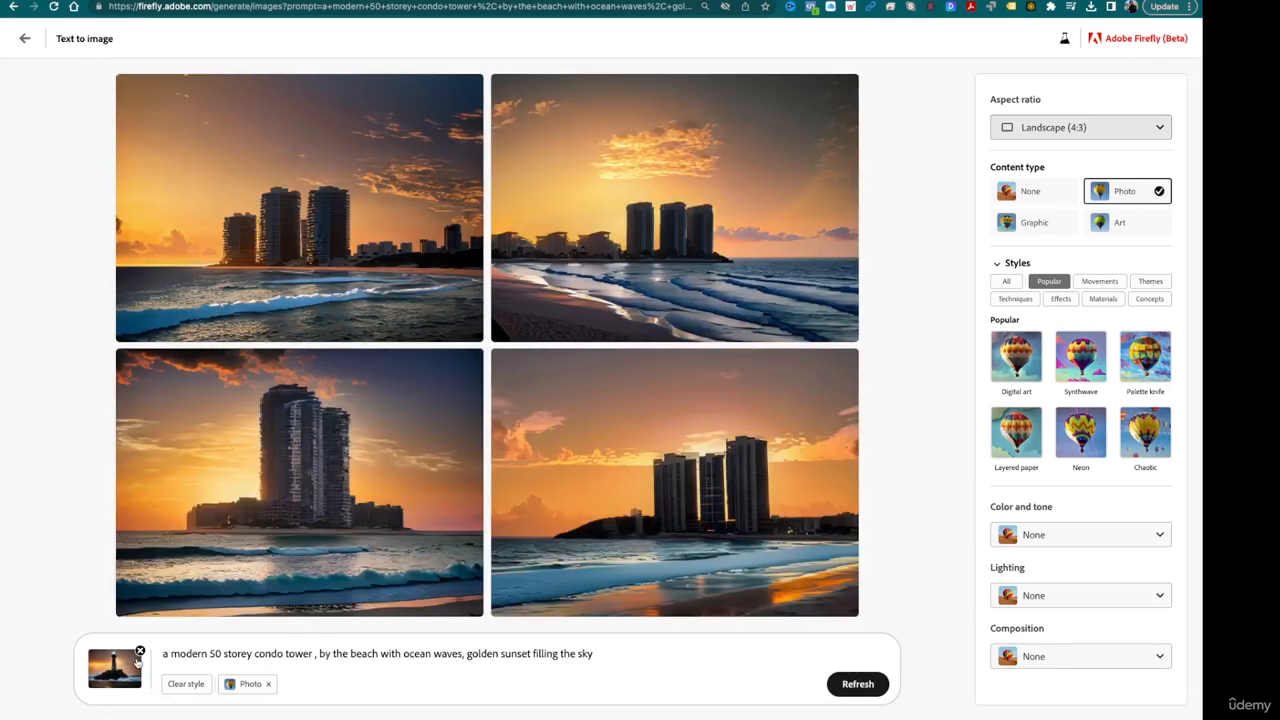
# - Save the first and third sunset beach condo images to the favorites
pyautogui.moveTo(279, 550)
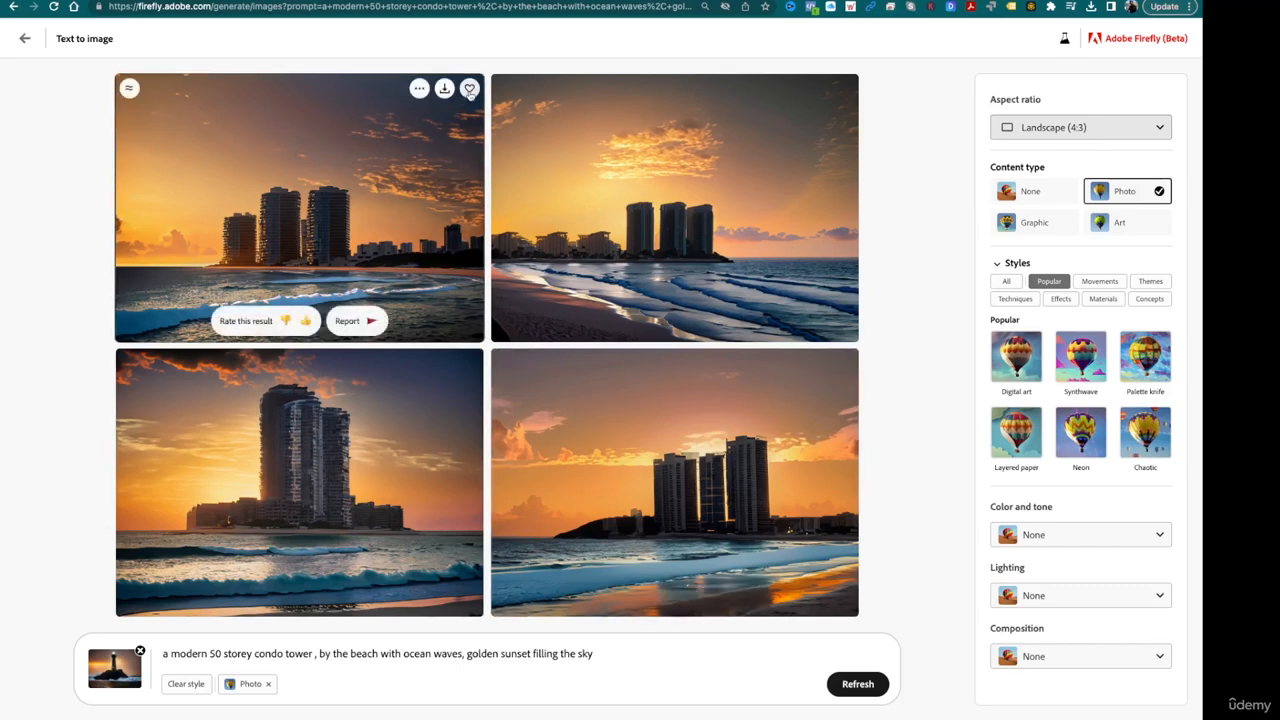
pyautogui.click(469, 88)
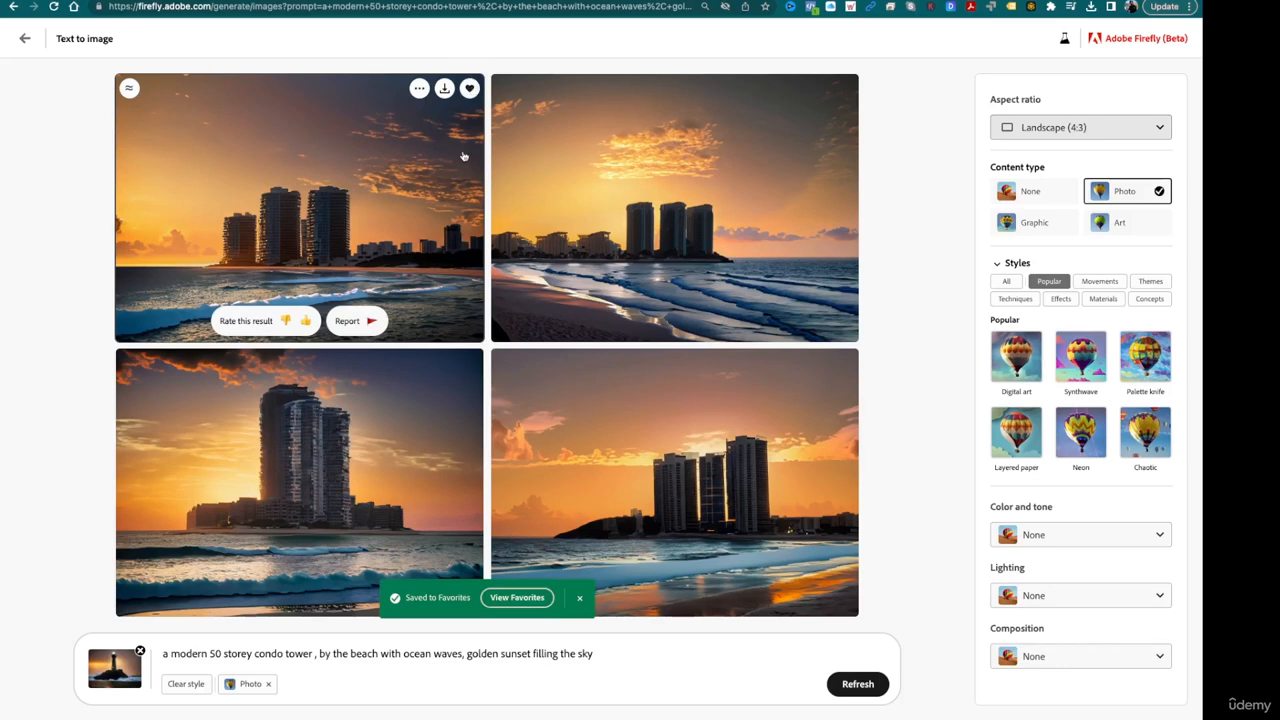
pyautogui.click(469, 364)
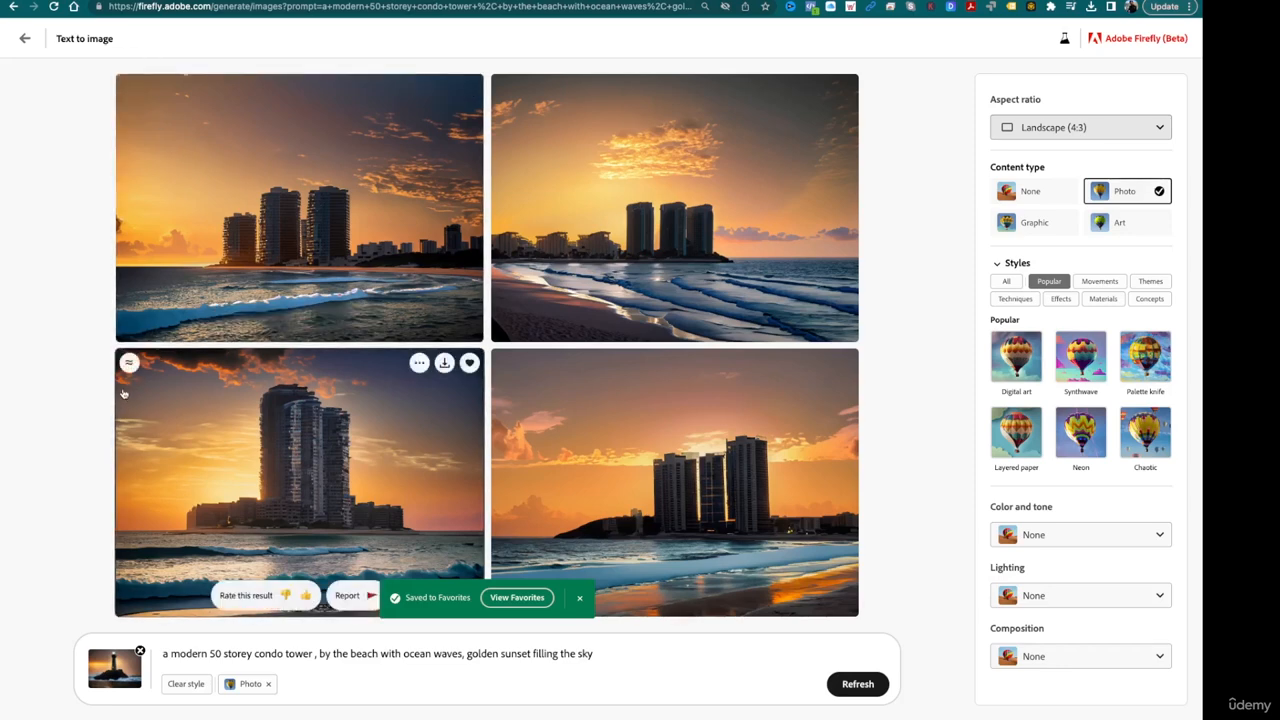
# - Generate images similar to the third sunset result, and repeat this for the second image of the new set
pyautogui.click(128, 366)
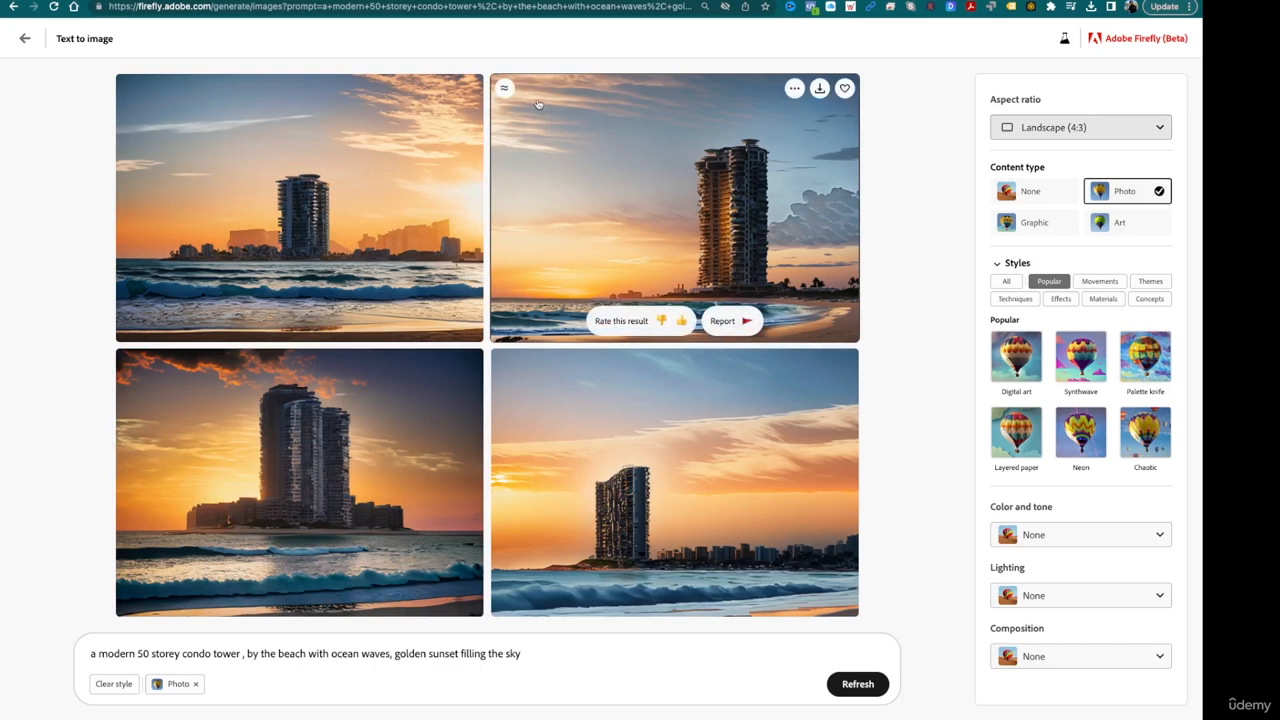
pyautogui.click(506, 89)
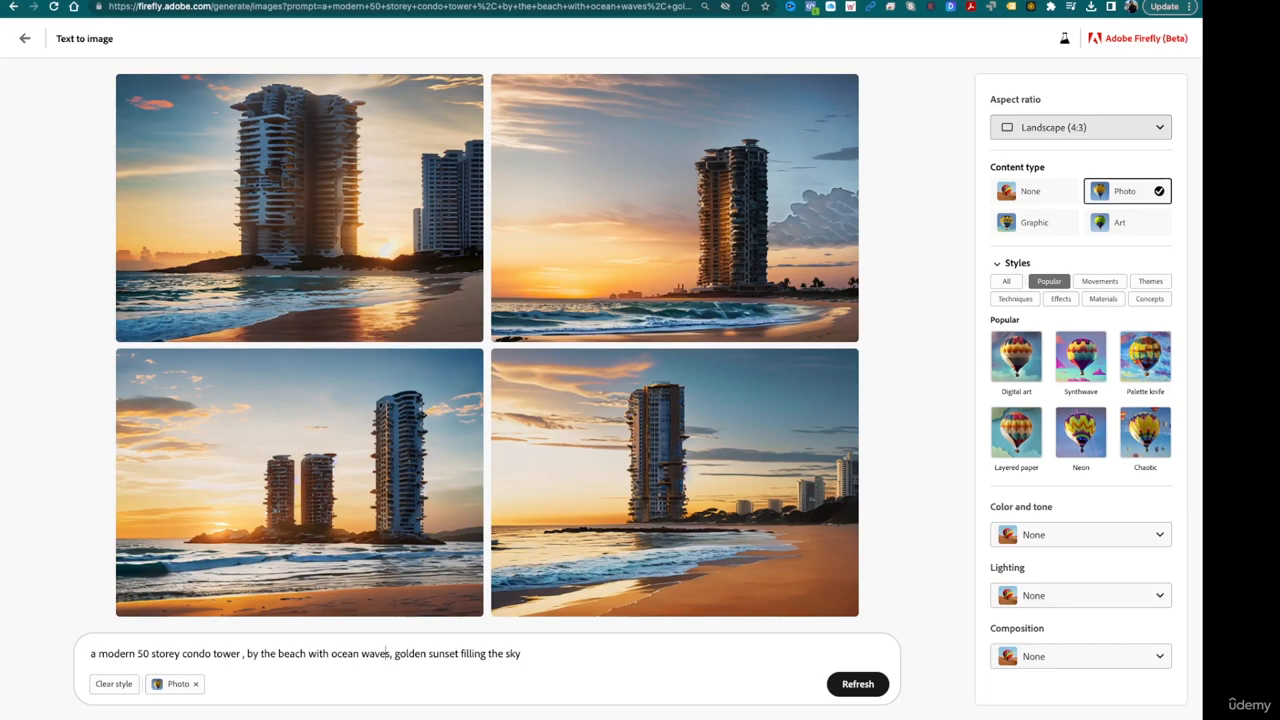
# - Insert "and white sand and a restaurant bar" after "ocean waves" in the prompt and generate new images
pyautogui.click(390, 655)
pyautogui.write('and white')
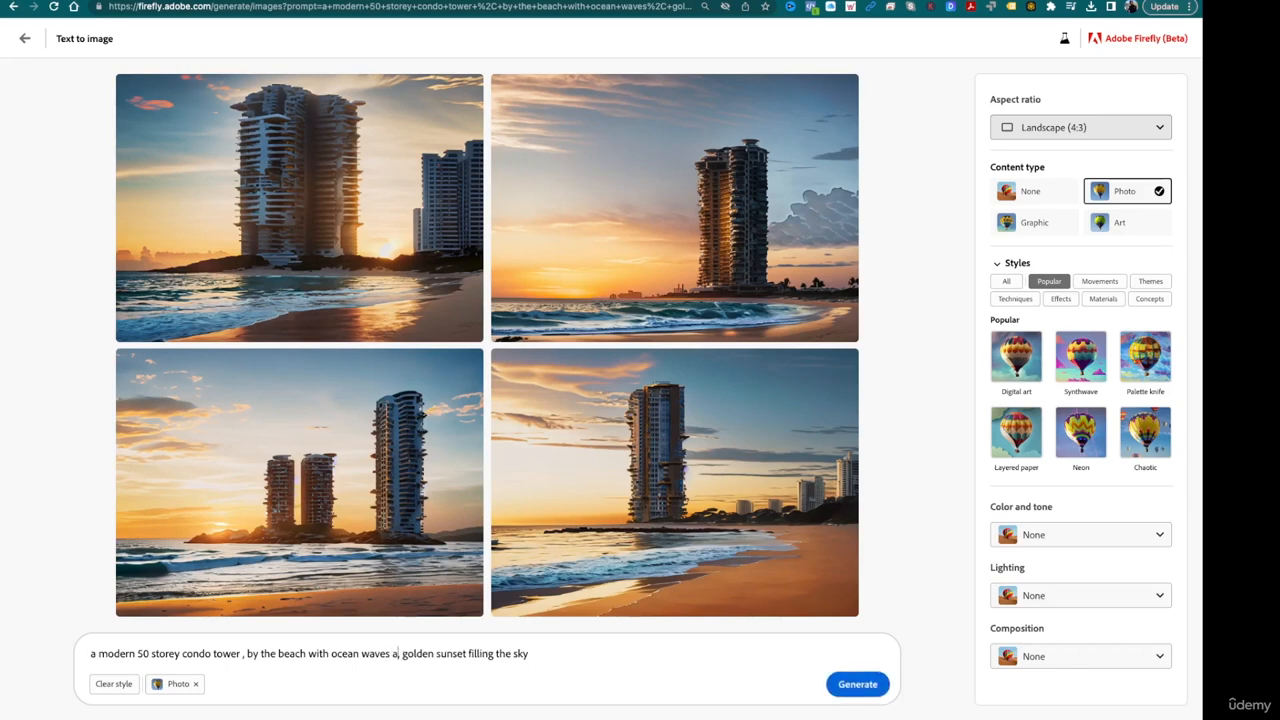
pyautogui.write(' sand')
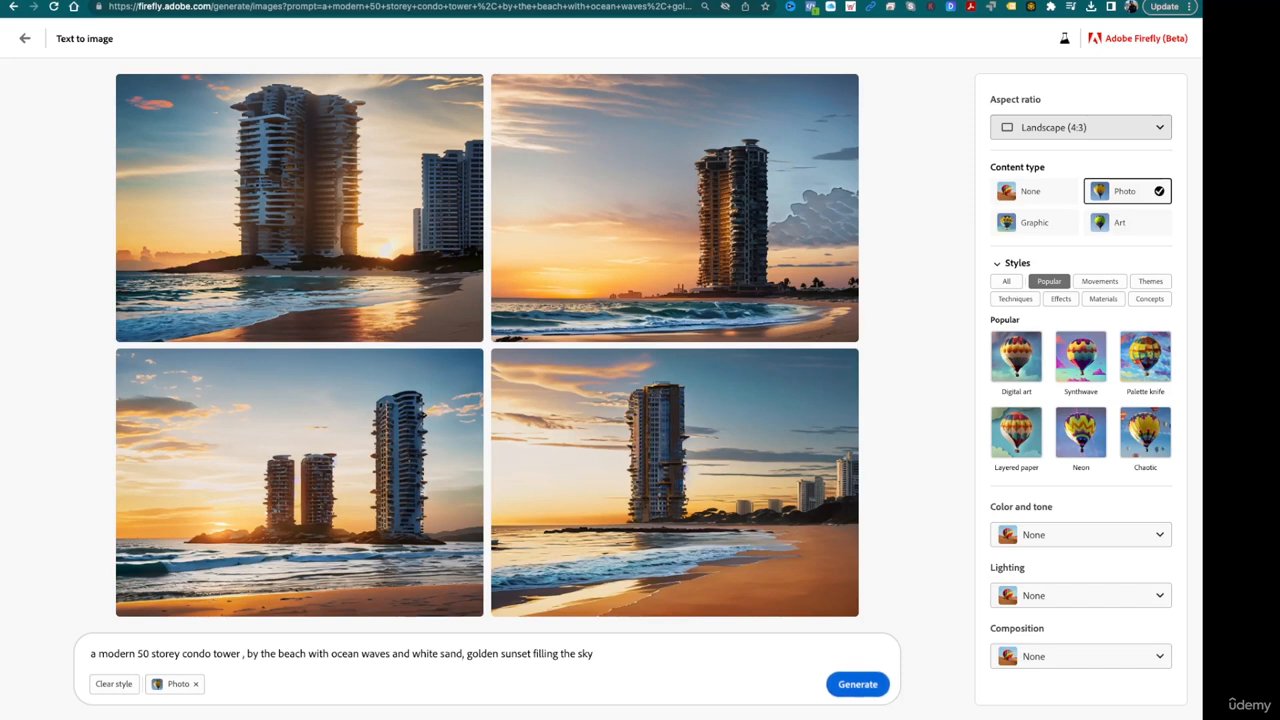
pyautogui.write(' and a rest')
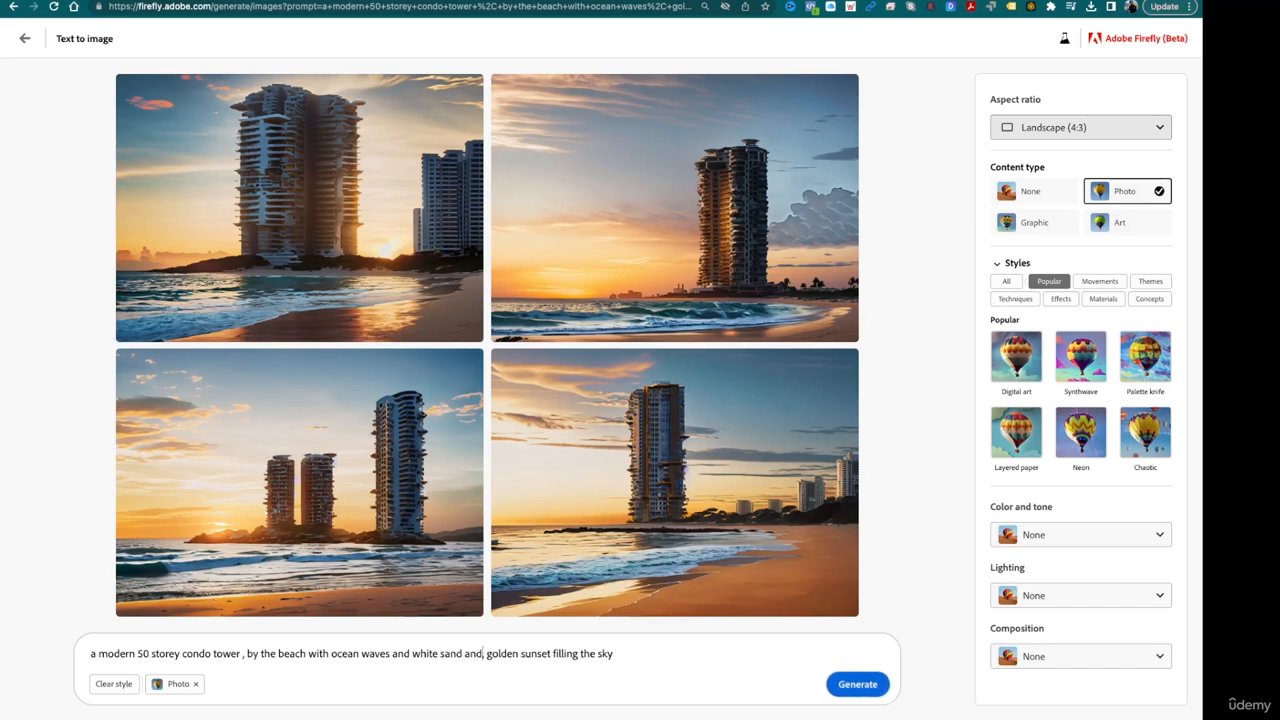
pyautogui.write('aurant bar')
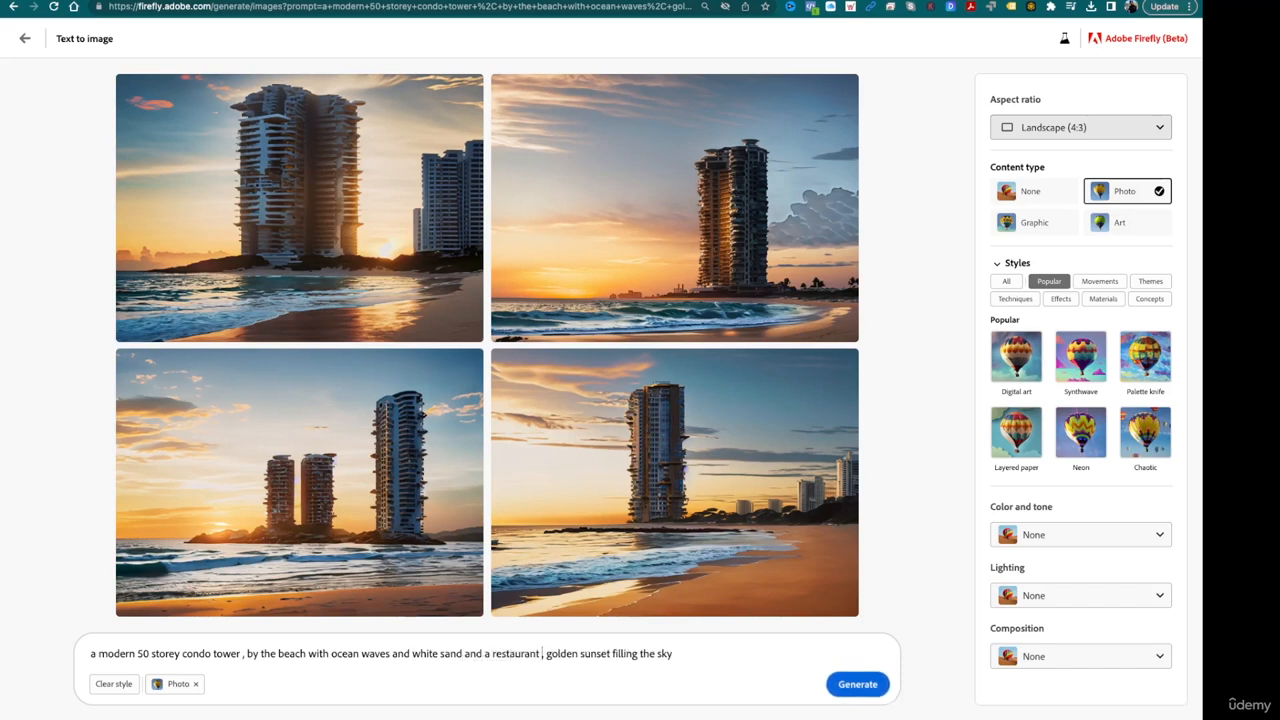
pyautogui.press('Return')
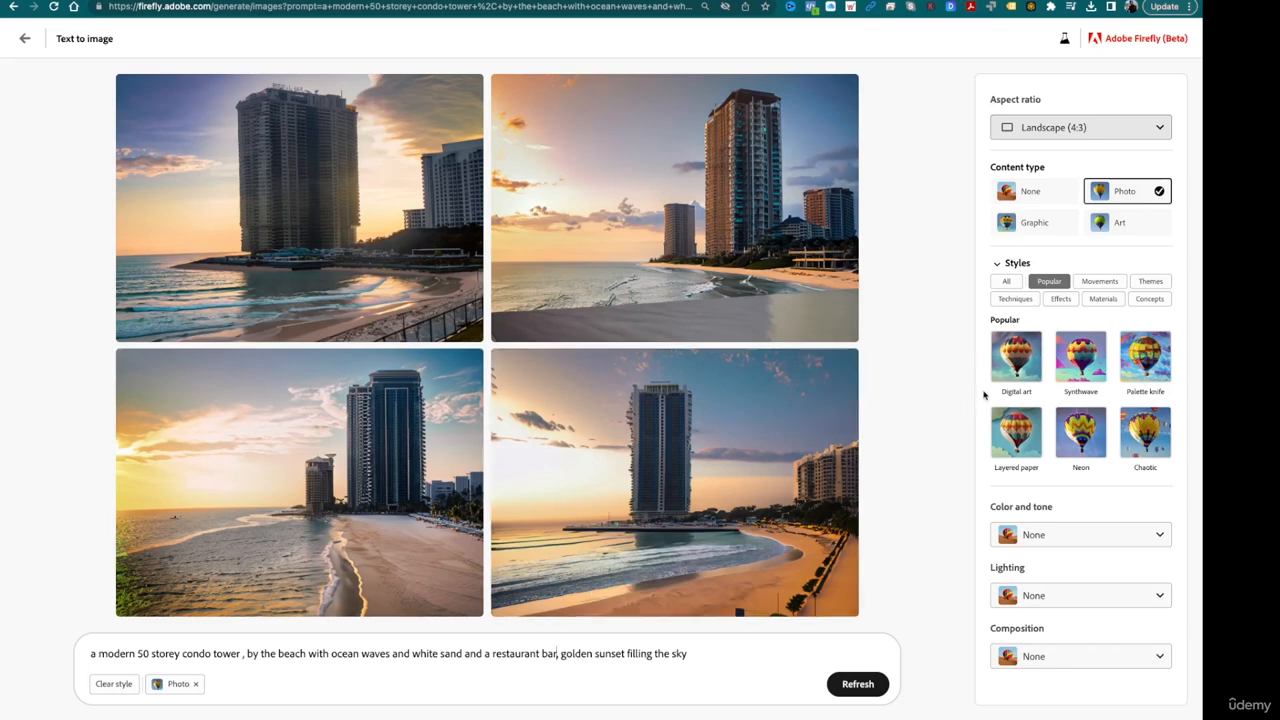
# - Set the content type to Graphic and download the second resulting image
pyautogui.click(1052, 225)
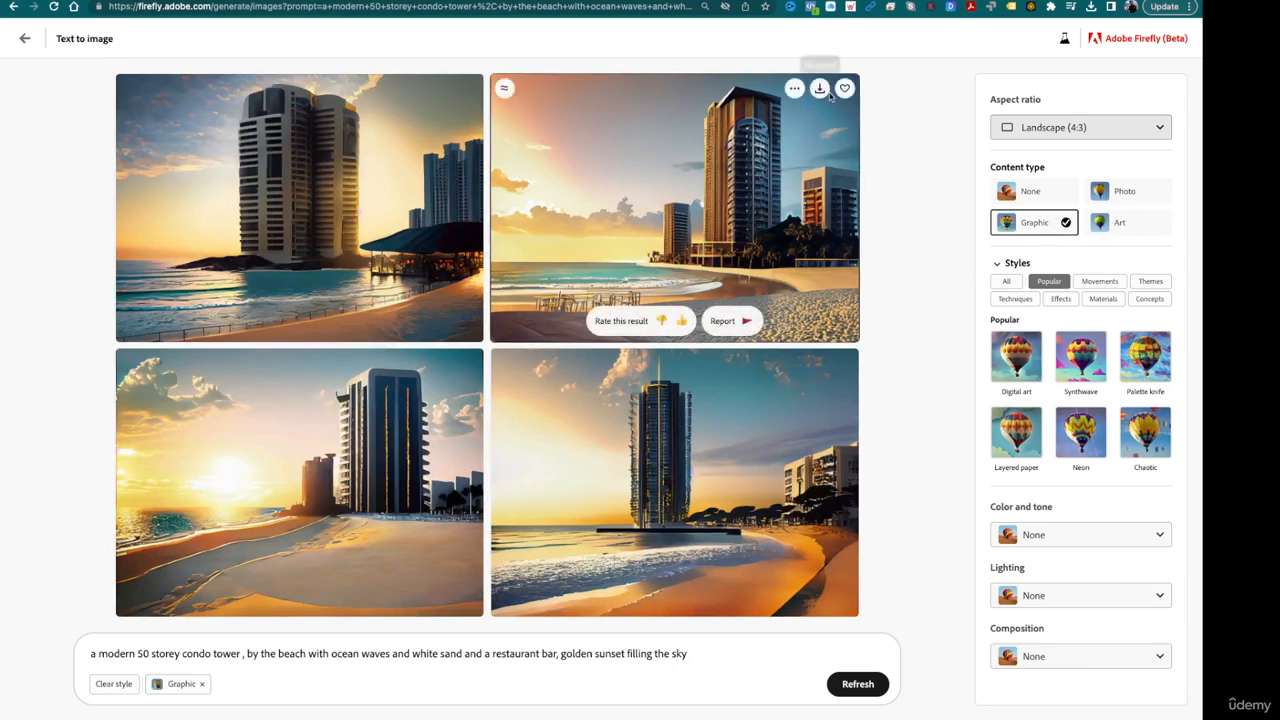
pyautogui.click(825, 93)
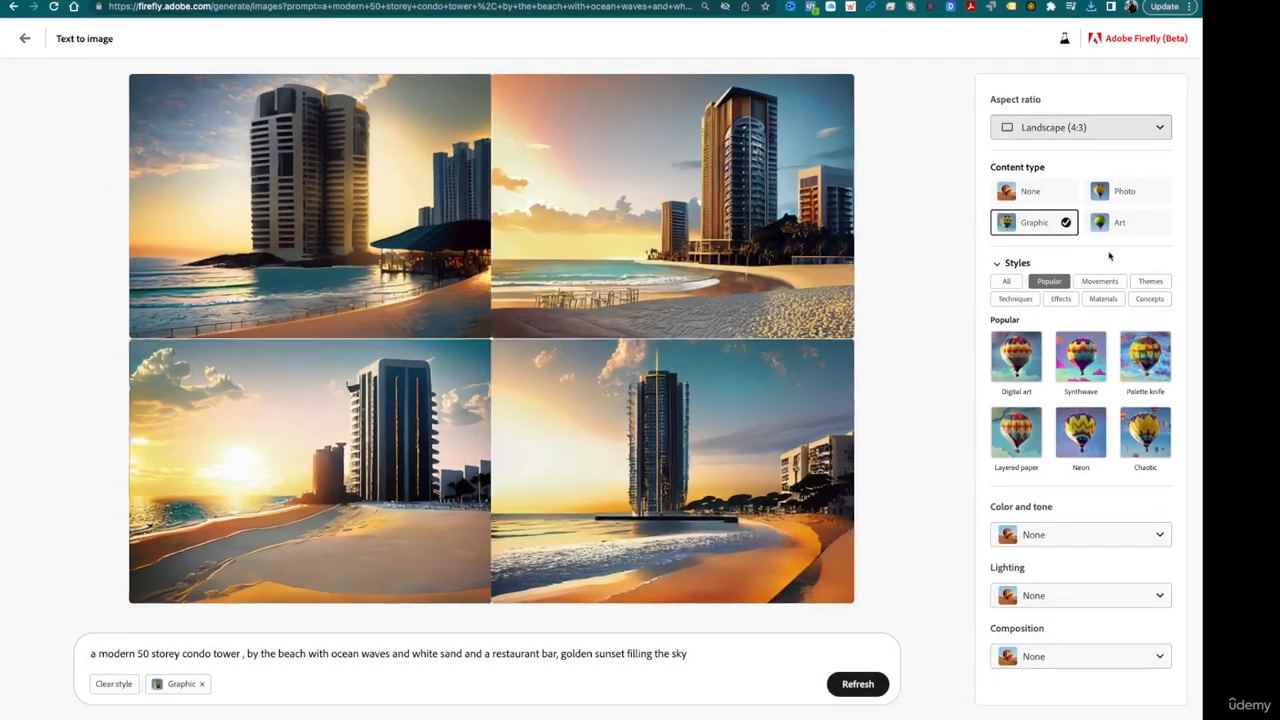
# - Set the content type to Art and save the second resulting image to the favorites
pyautogui.click(1120, 224)
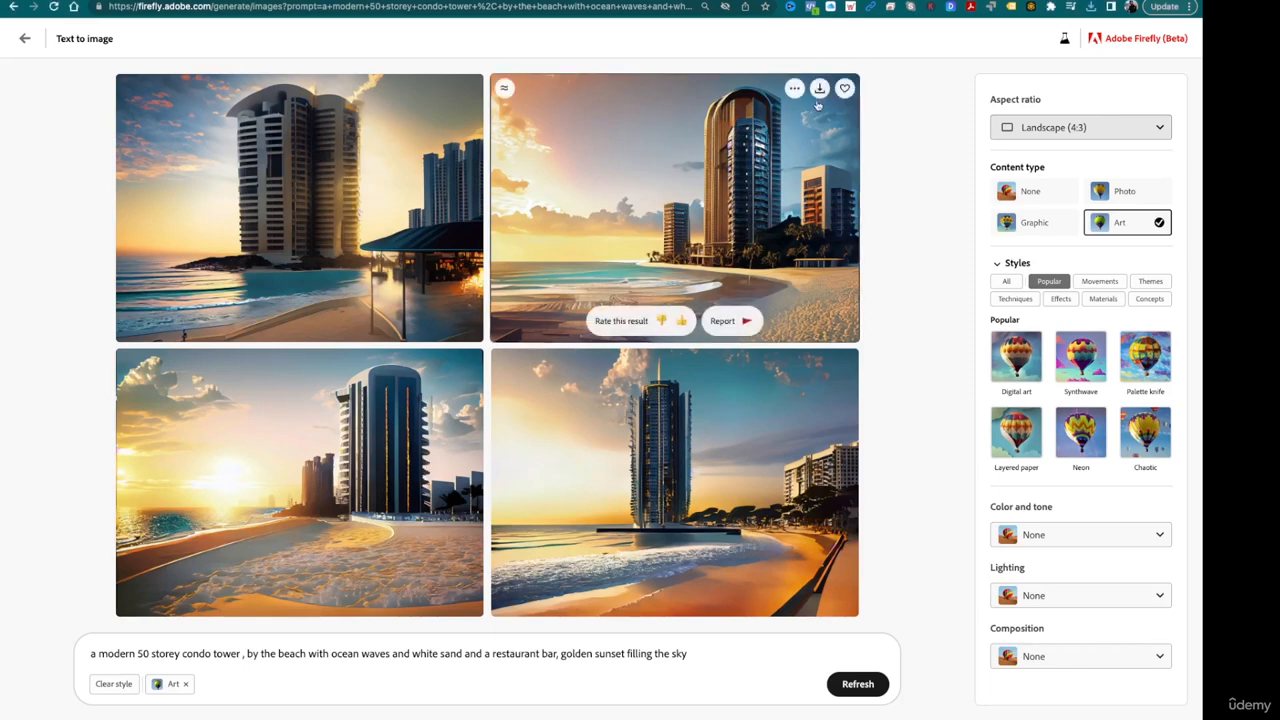
pyautogui.click(843, 89)
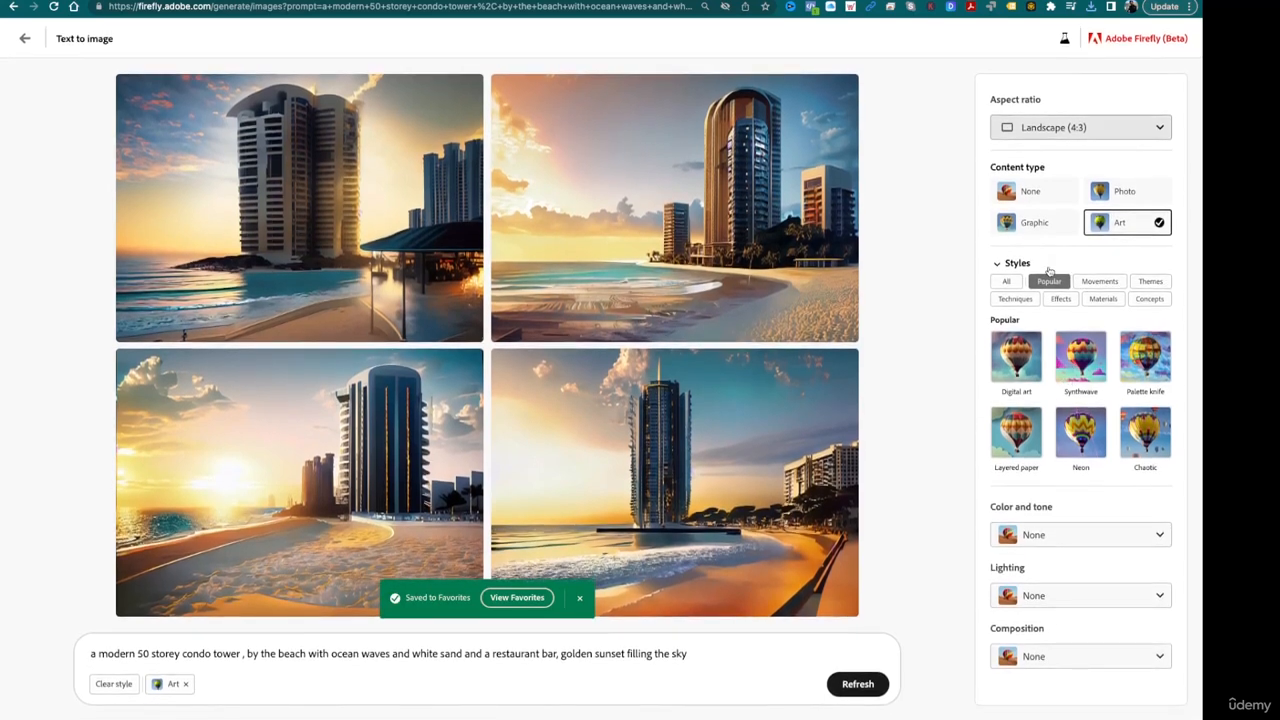
# - Apply the Bioluminescent style from the effects and generate new images
pyautogui.click(1000, 264)
pyautogui.click(1002, 264)
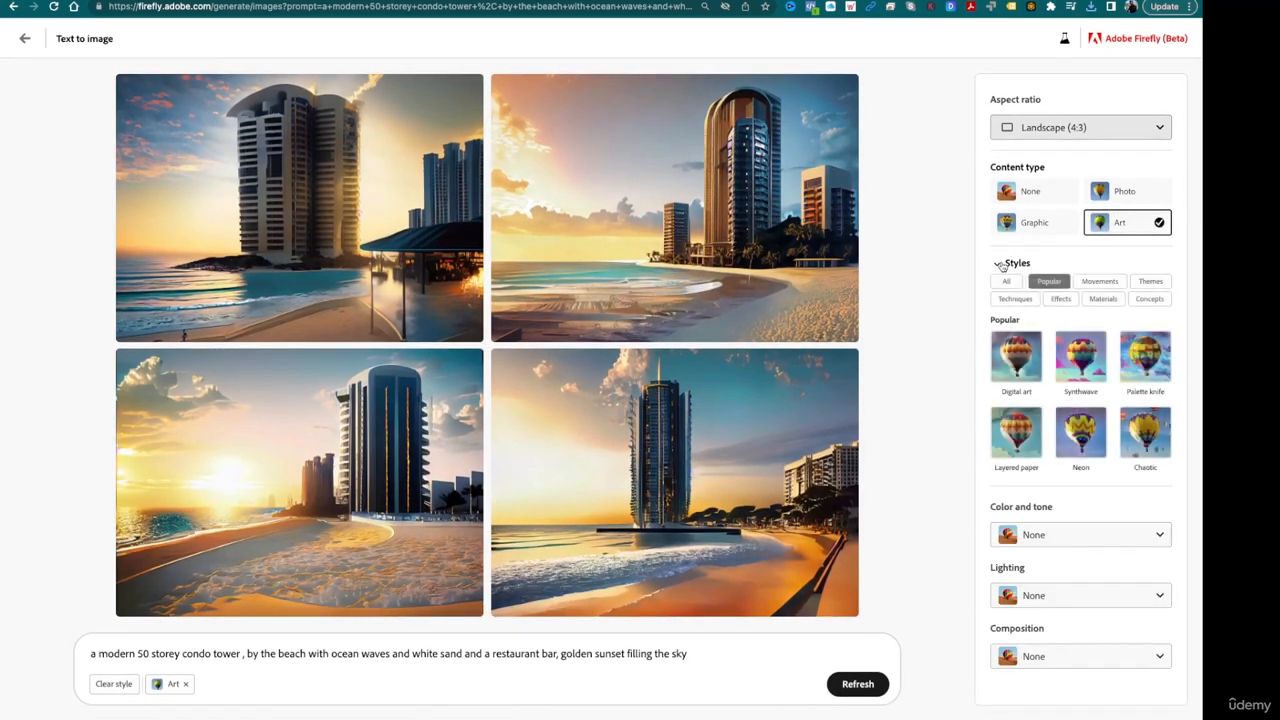
pyautogui.click(1059, 299)
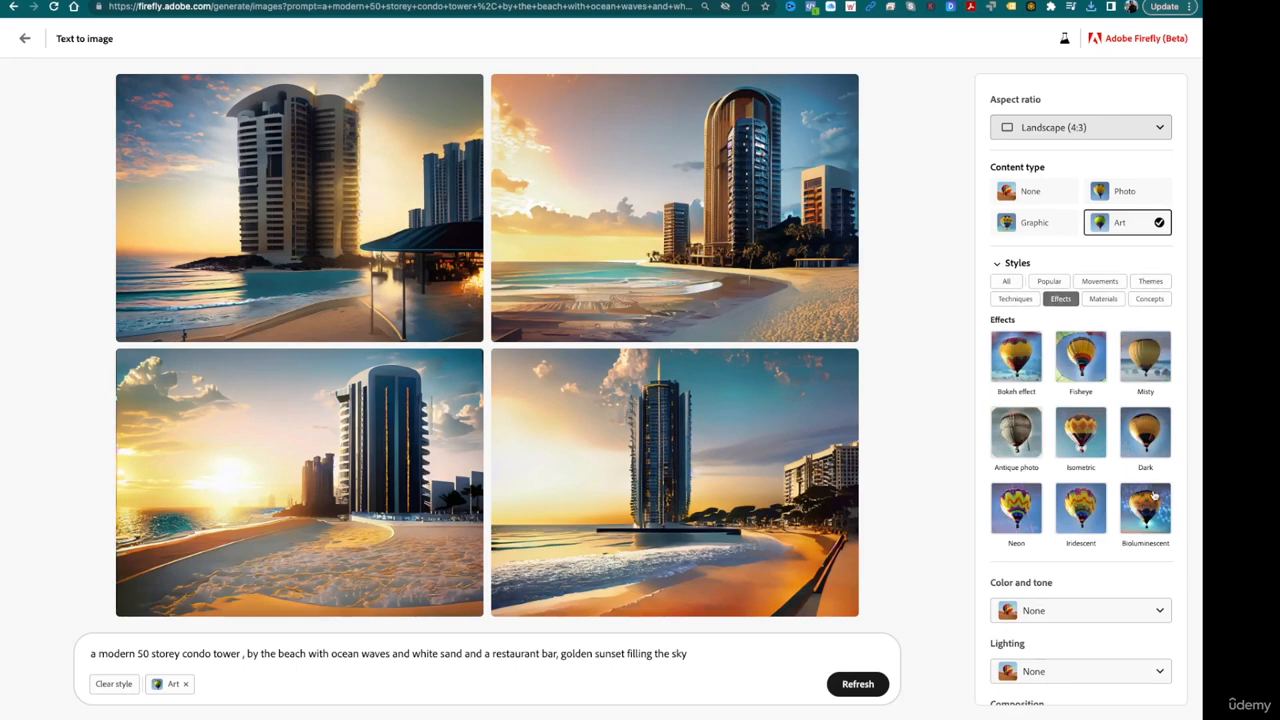
pyautogui.click(1154, 494)
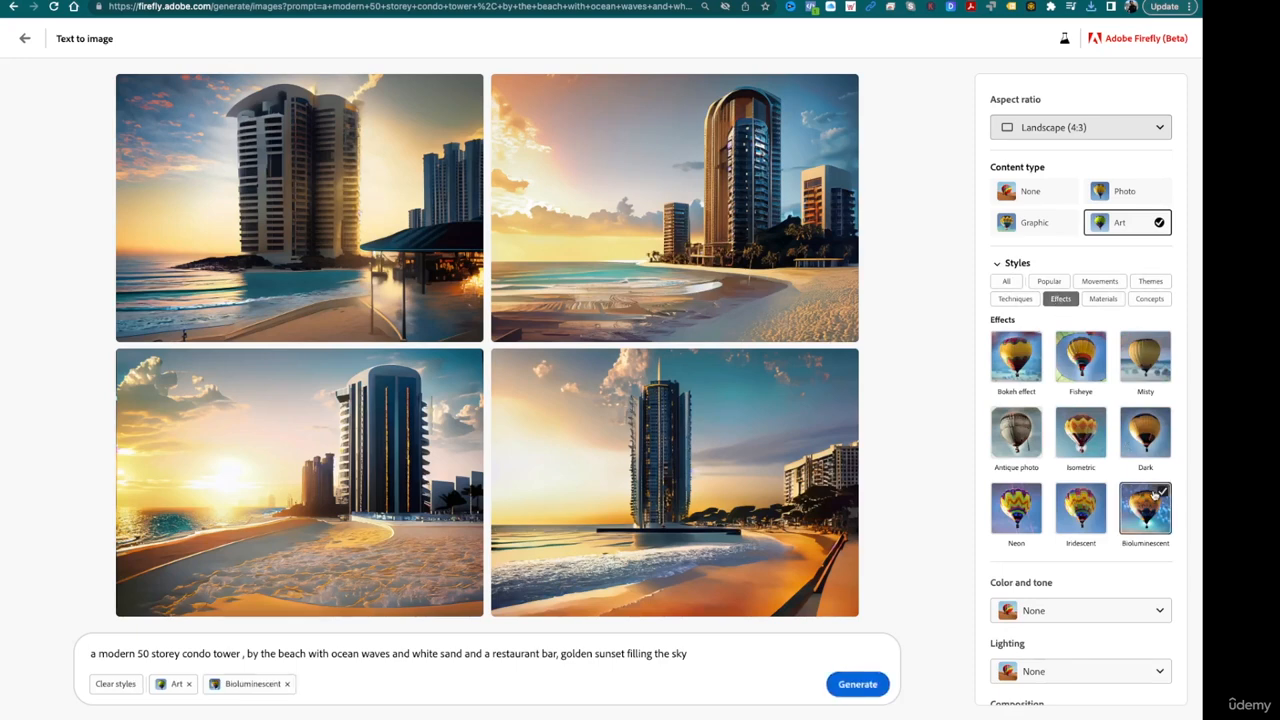
pyautogui.click(882, 687)
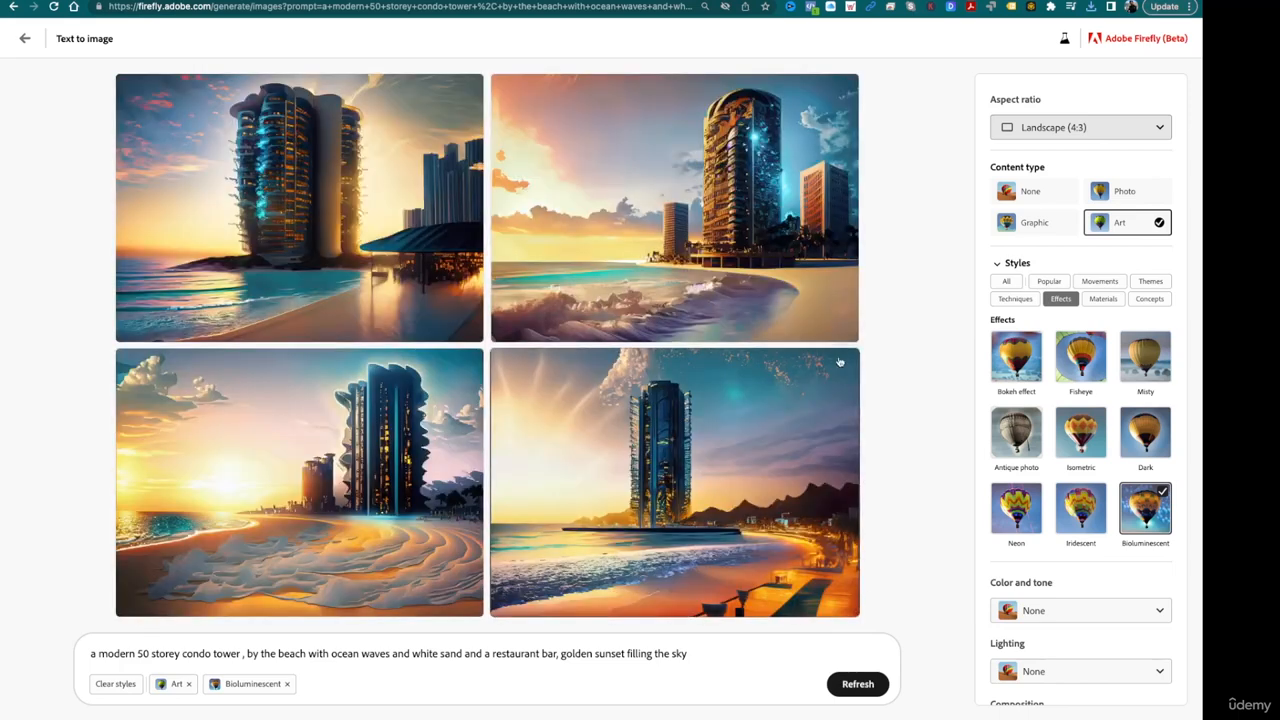
# - Save the second Bioluminescent result to the favorites and download it
pyautogui.moveTo(690, 286)
pyautogui.moveTo(576, 375)
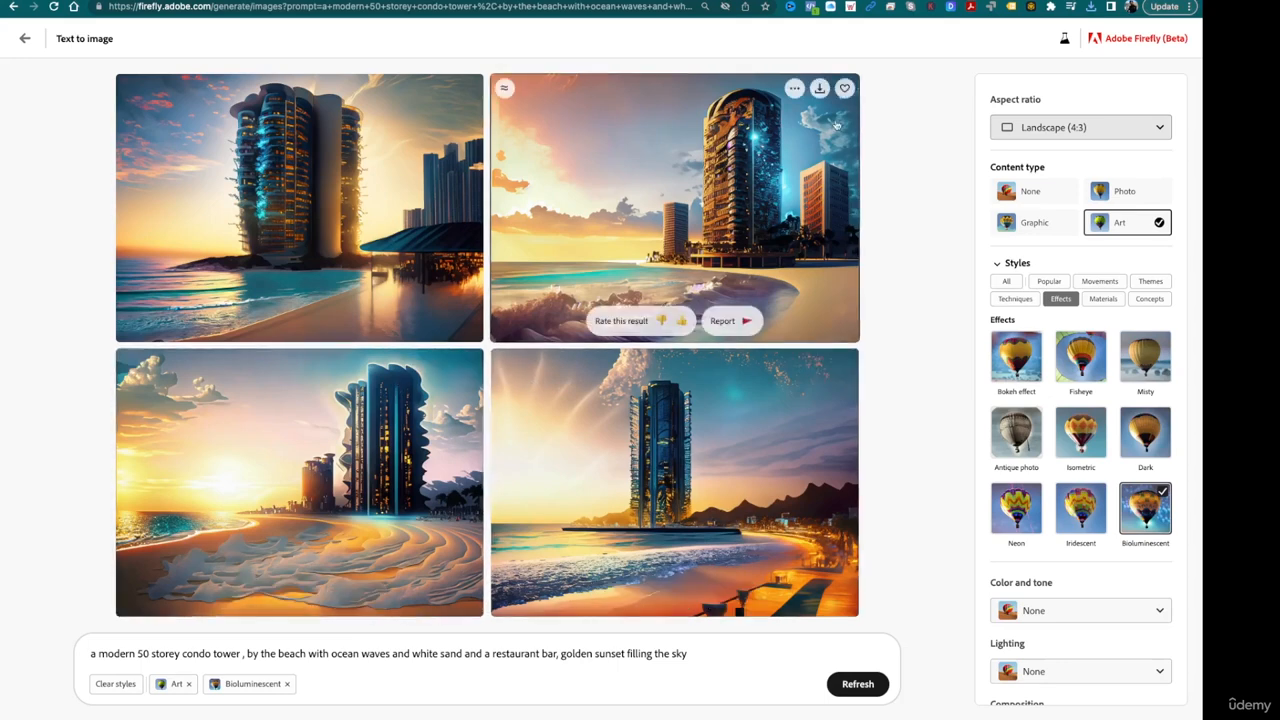
pyautogui.click(845, 88)
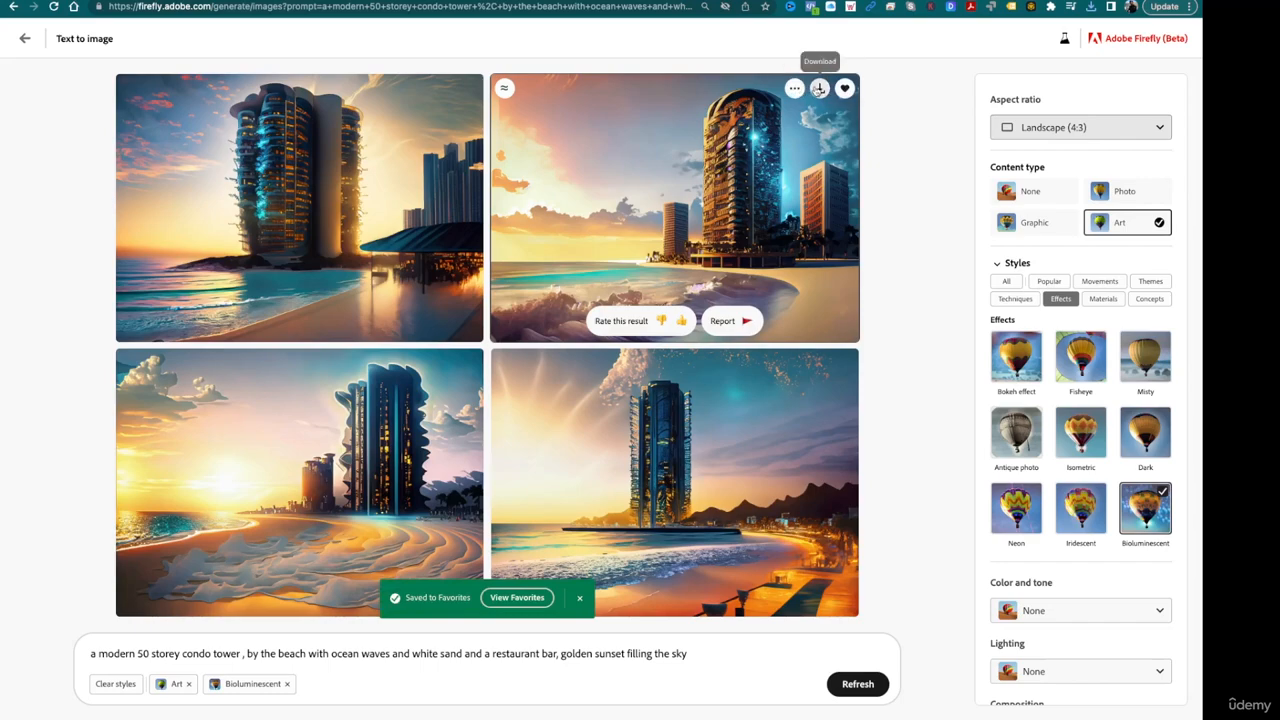
pyautogui.click(819, 88)
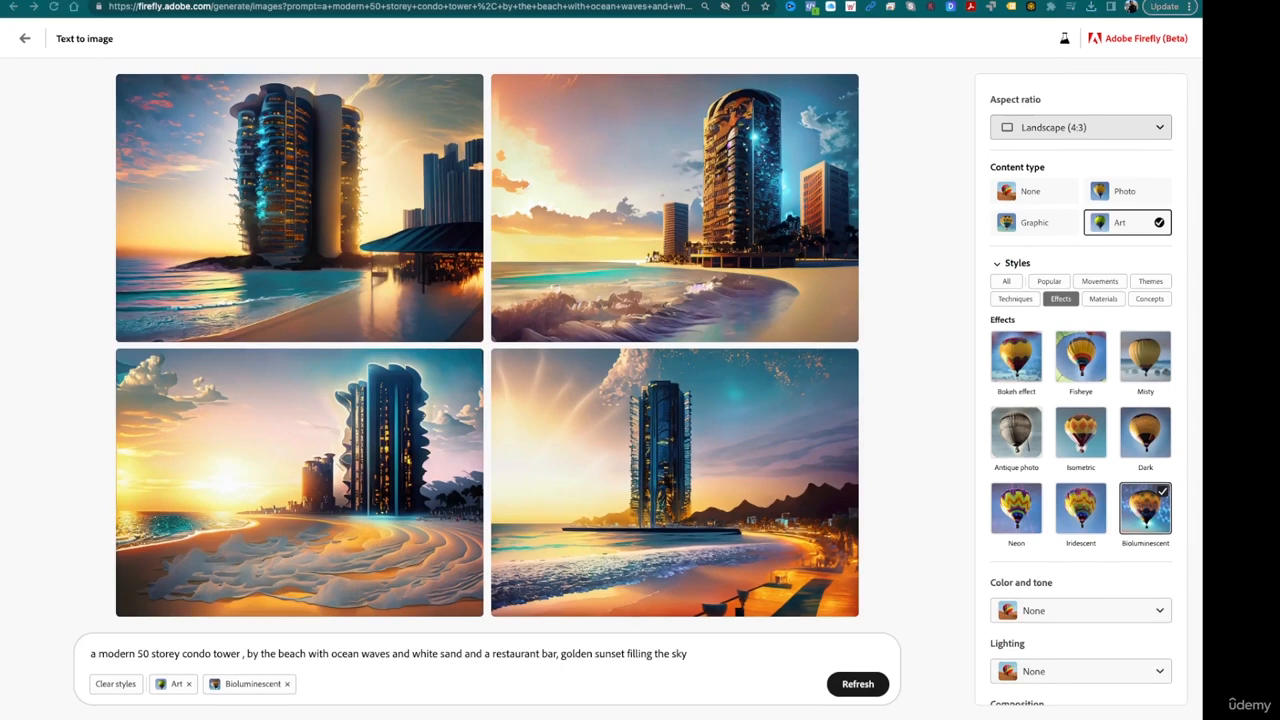
# - Set the color and tone to Warm tone, lighting to Golden hour and composition to Shot from above, and generate new images
pyautogui.scroll(-1, 1036, 607)
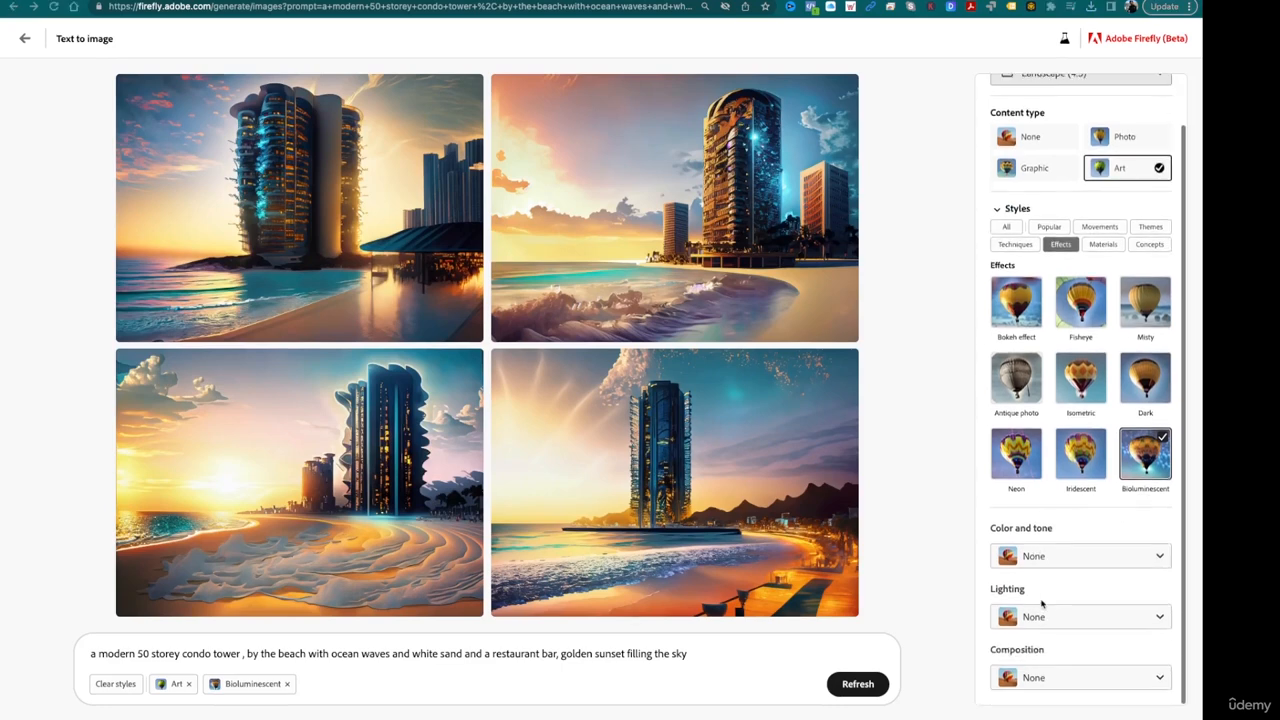
pyautogui.click(1118, 564)
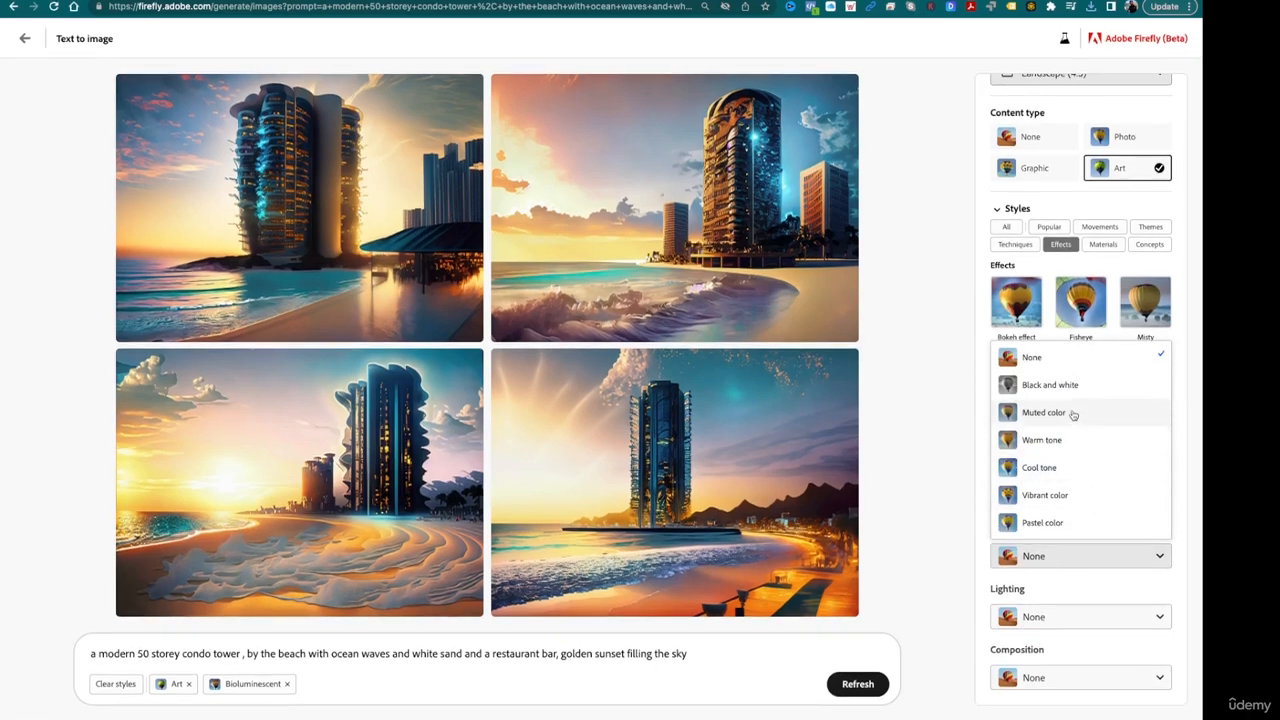
pyautogui.click(1067, 446)
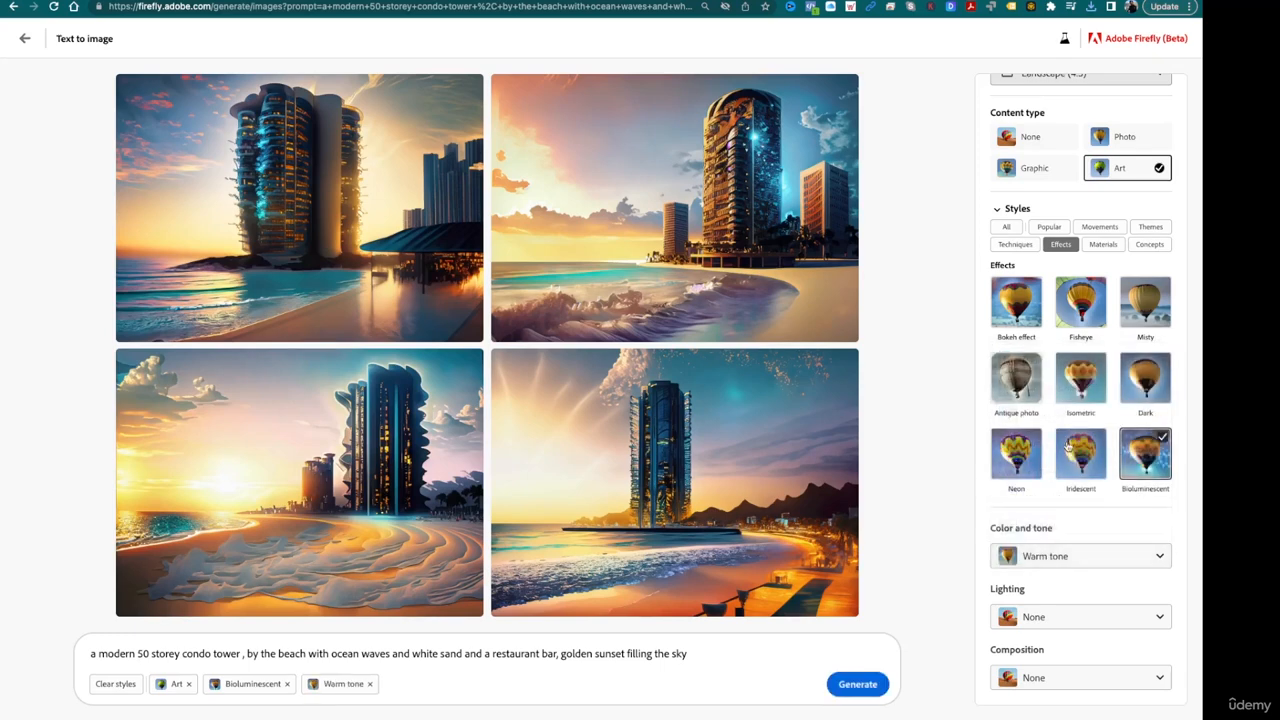
pyautogui.click(1070, 617)
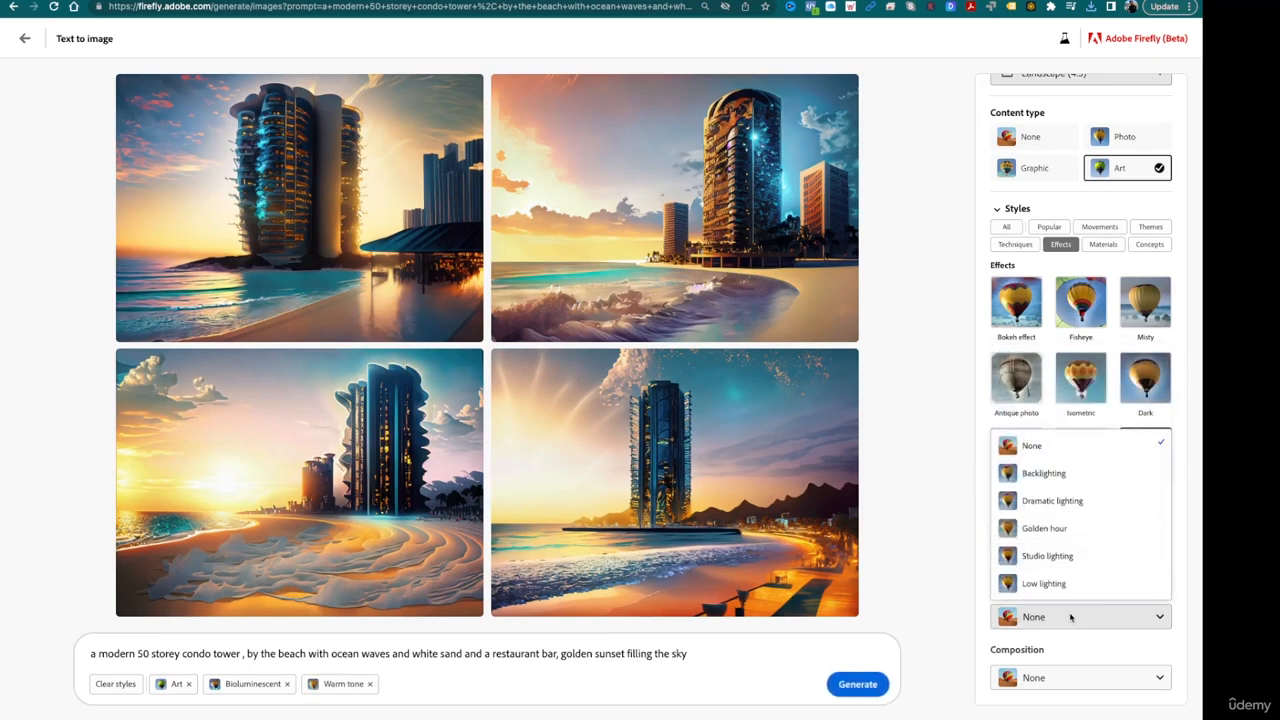
pyautogui.click(1077, 538)
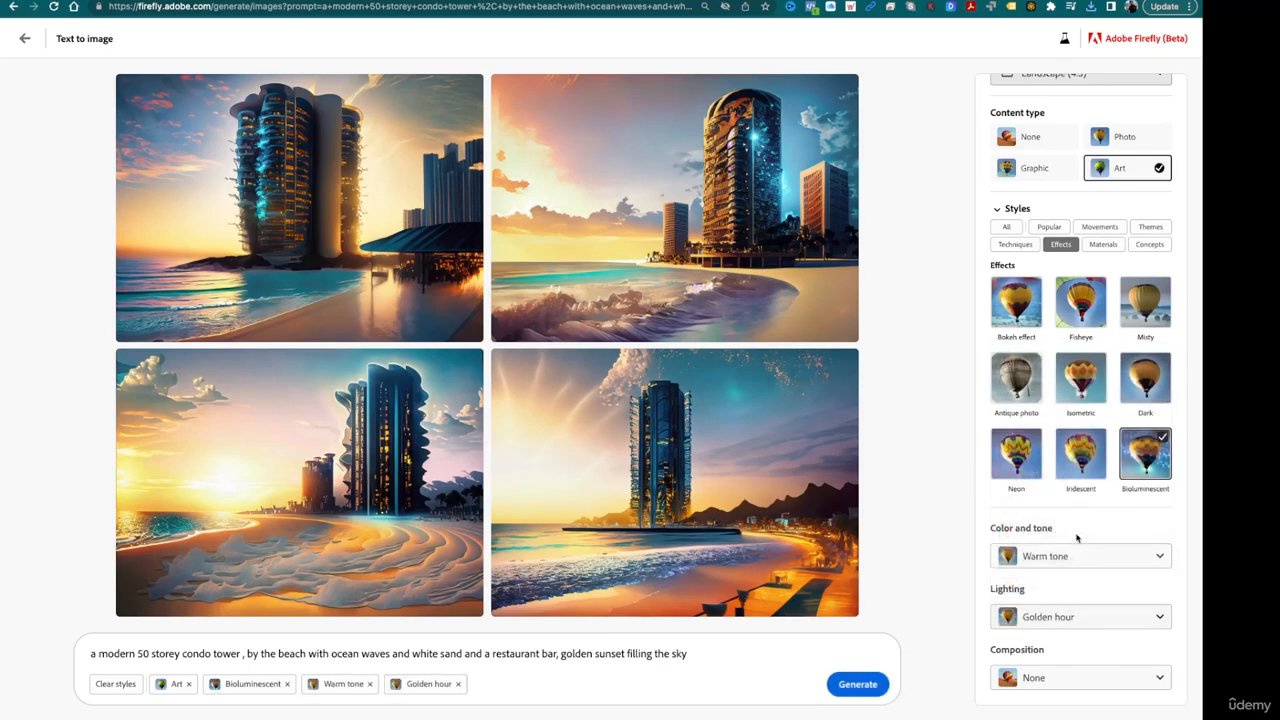
pyautogui.click(1071, 679)
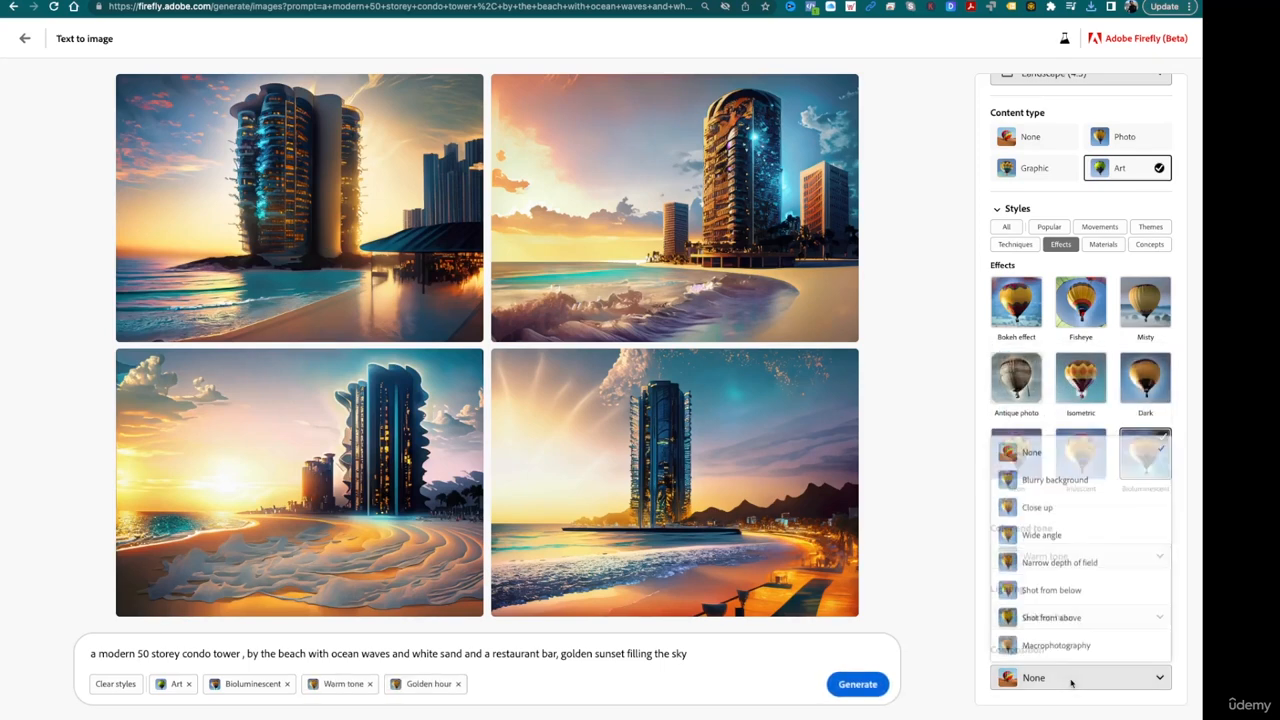
pyautogui.click(1077, 620)
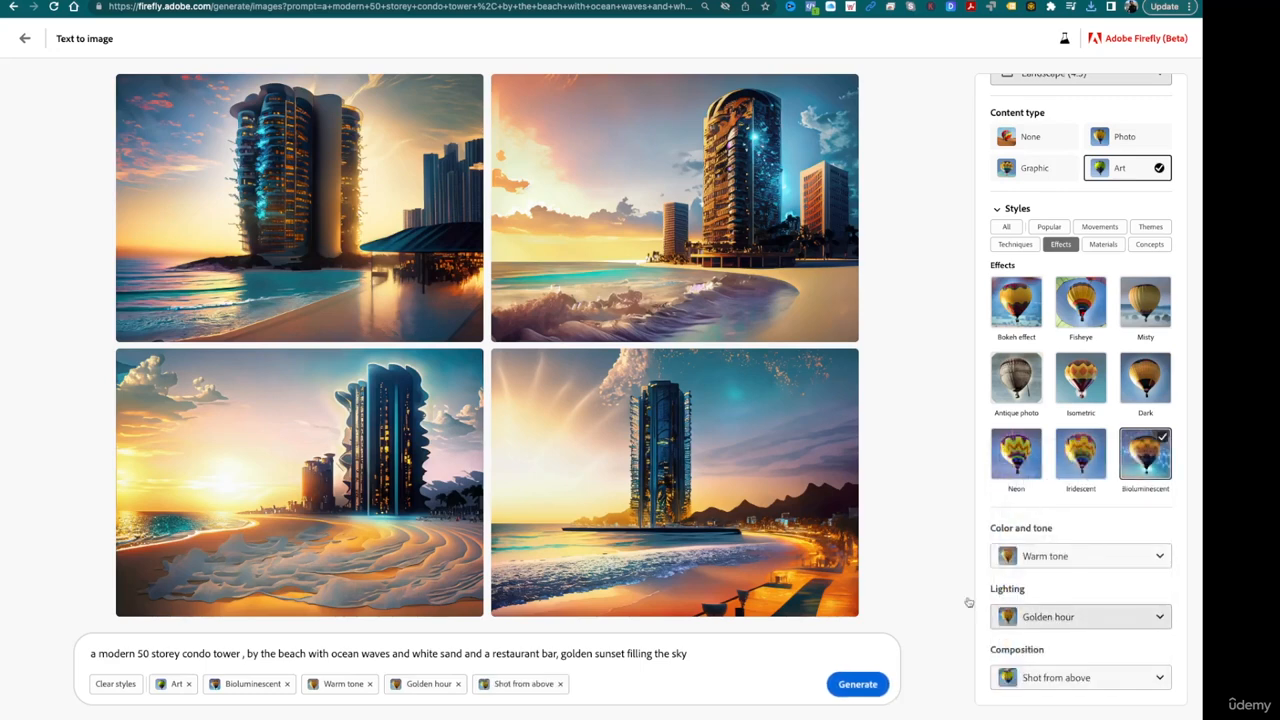
pyautogui.click(850, 686)
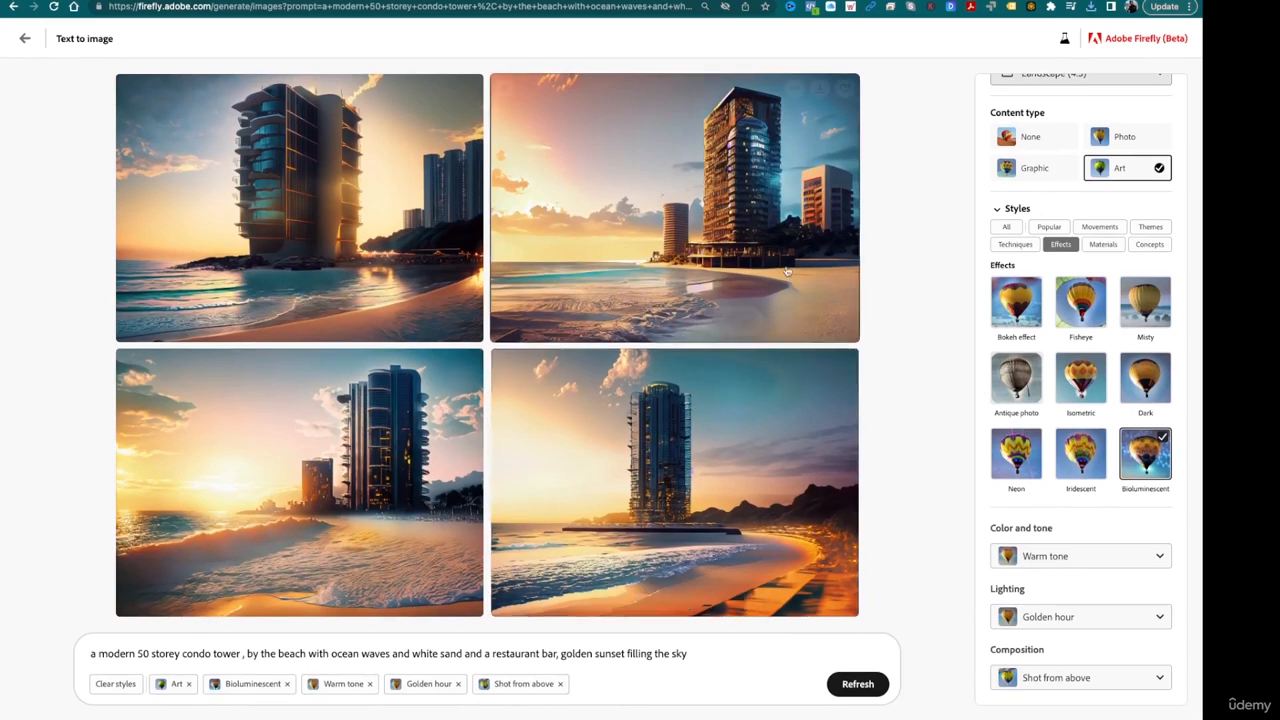
# - Download the second resulting image and generate similar images from it
pyautogui.click(819, 90)
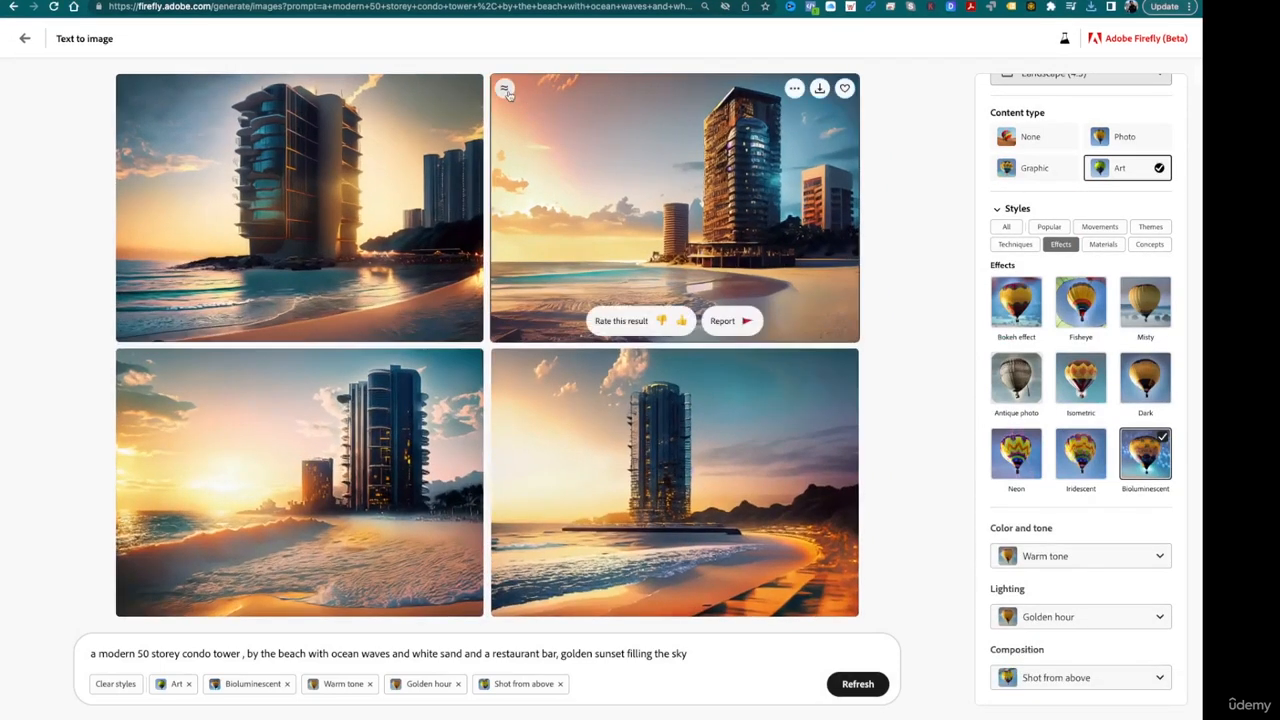
pyautogui.click(506, 90)
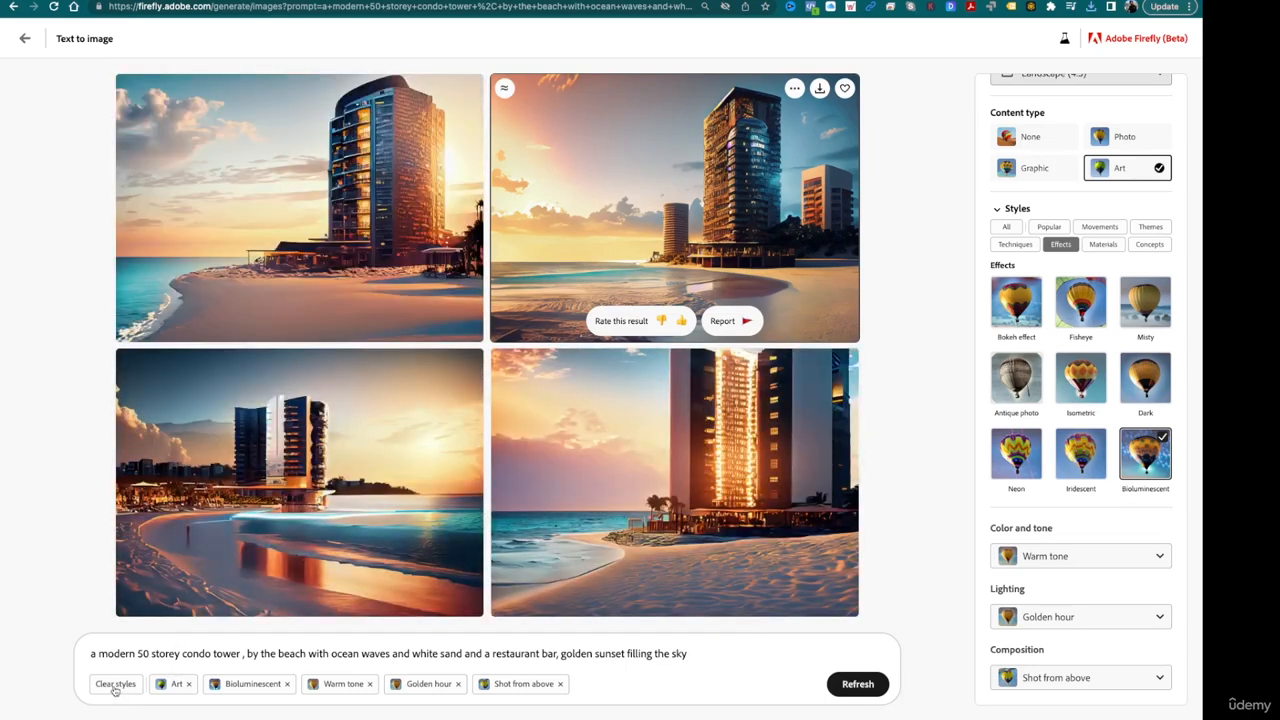
# - Clear all applied styles from the condo tower prompt and return to the Text to image gallery
pyautogui.click(115, 684)
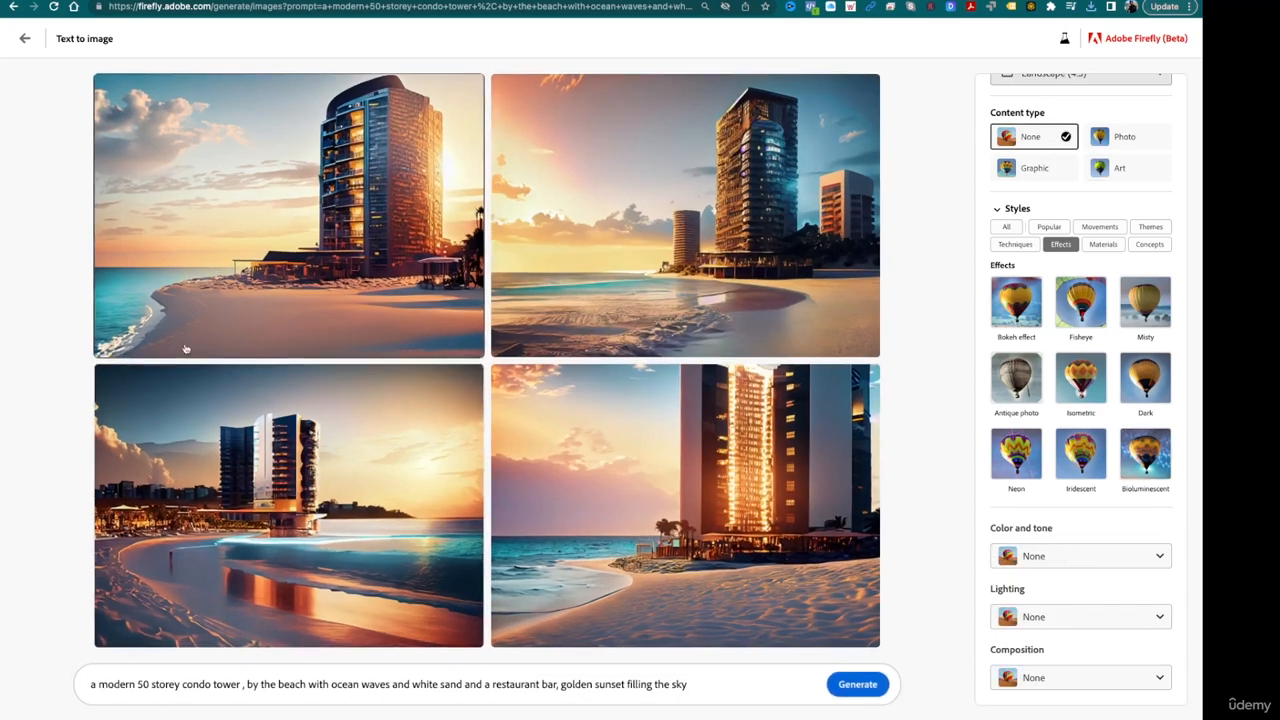
pyautogui.click(25, 38)
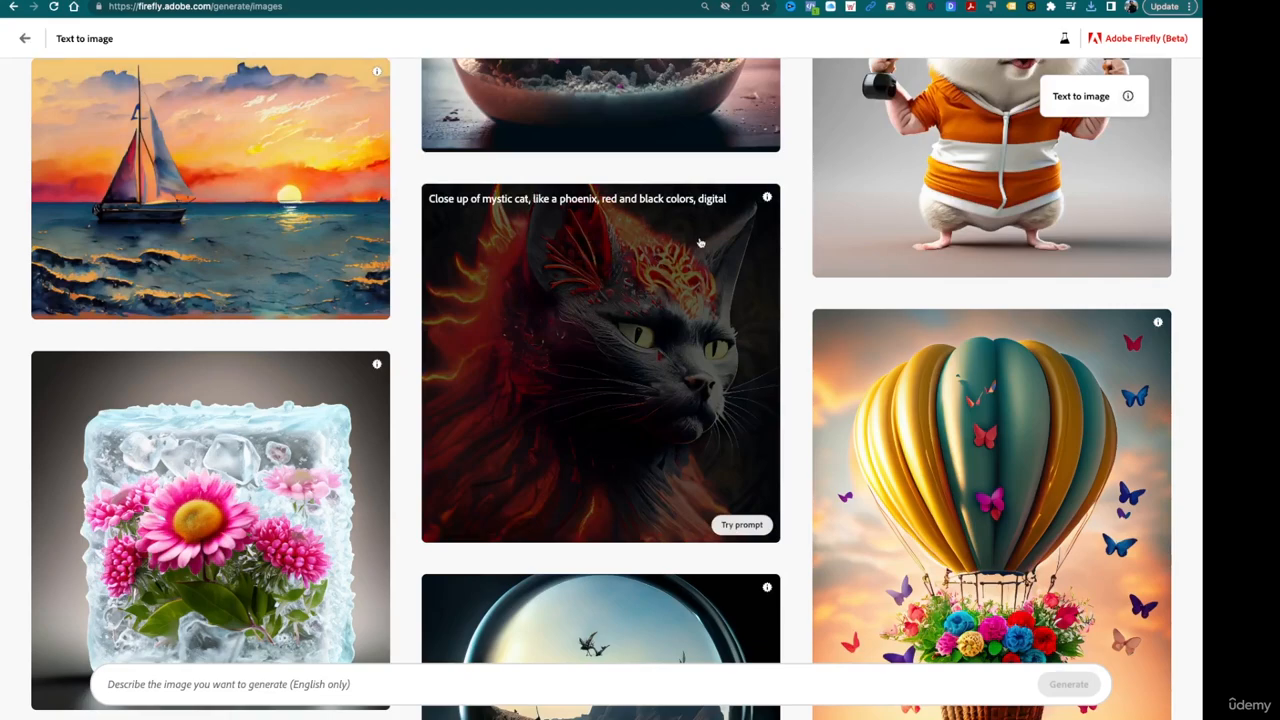
# - Browse the gallery's sample images and their prompts for an interior design example
pyautogui.scroll(3, 700, 242)
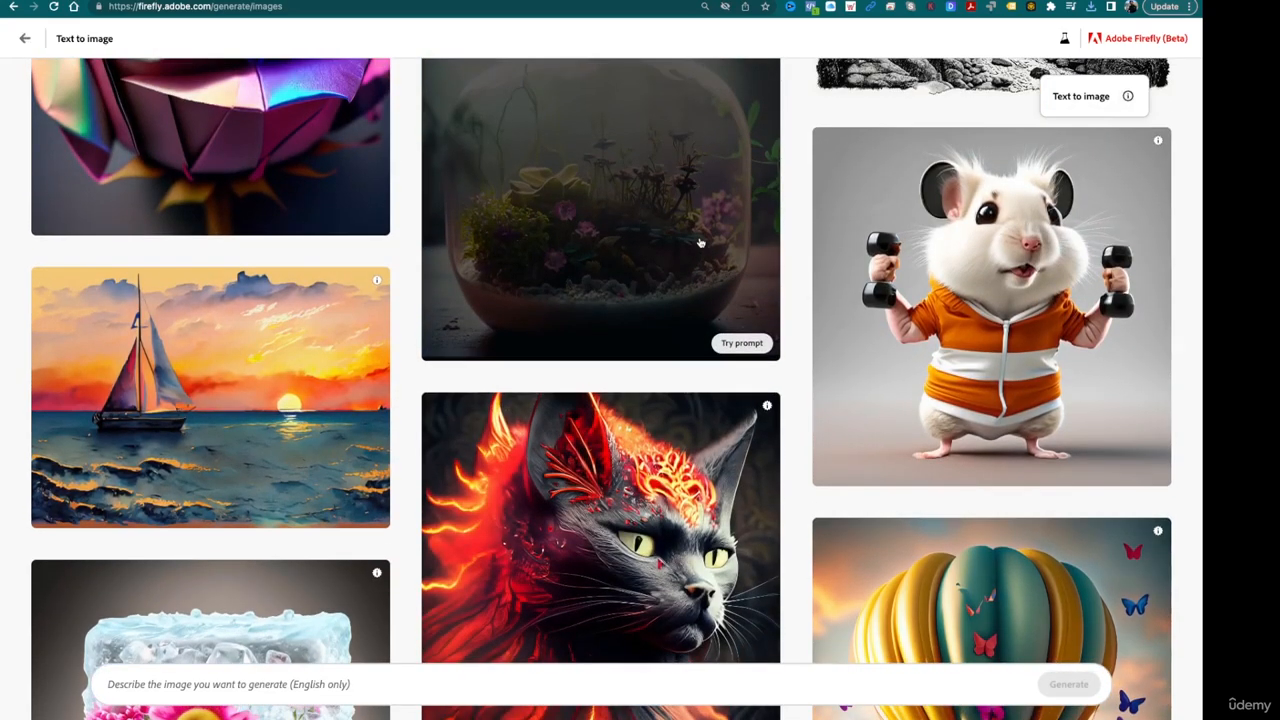
pyautogui.scroll(-15, 700, 242)
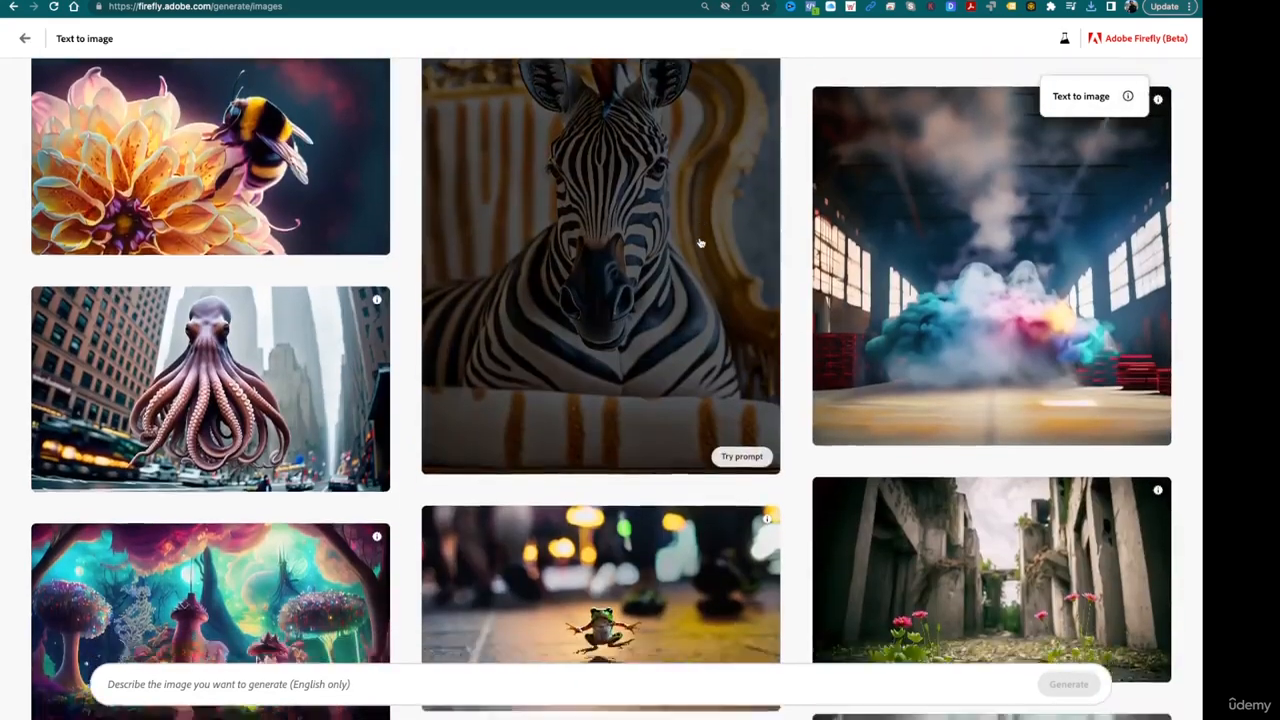
pyautogui.scroll(-3, 700, 242)
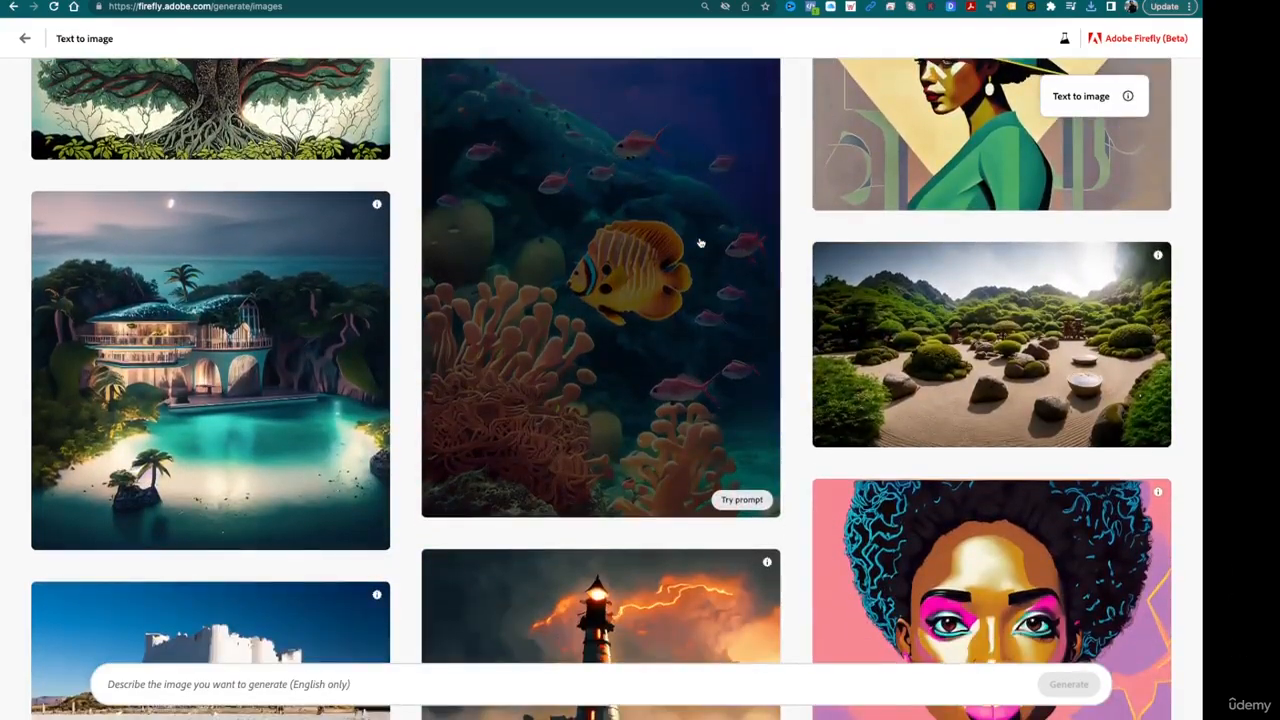
pyautogui.scroll(-4, 700, 243)
pyautogui.scroll(-10, 700, 243)
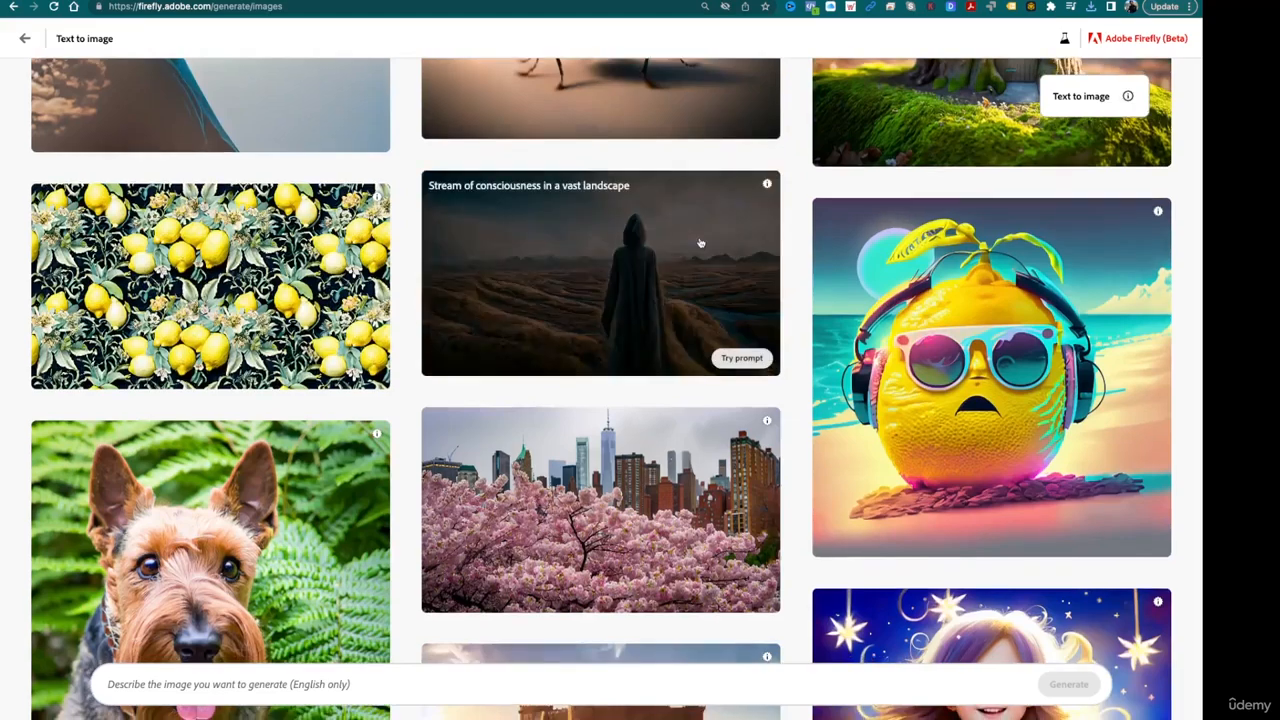
pyautogui.scroll(-1, 700, 243)
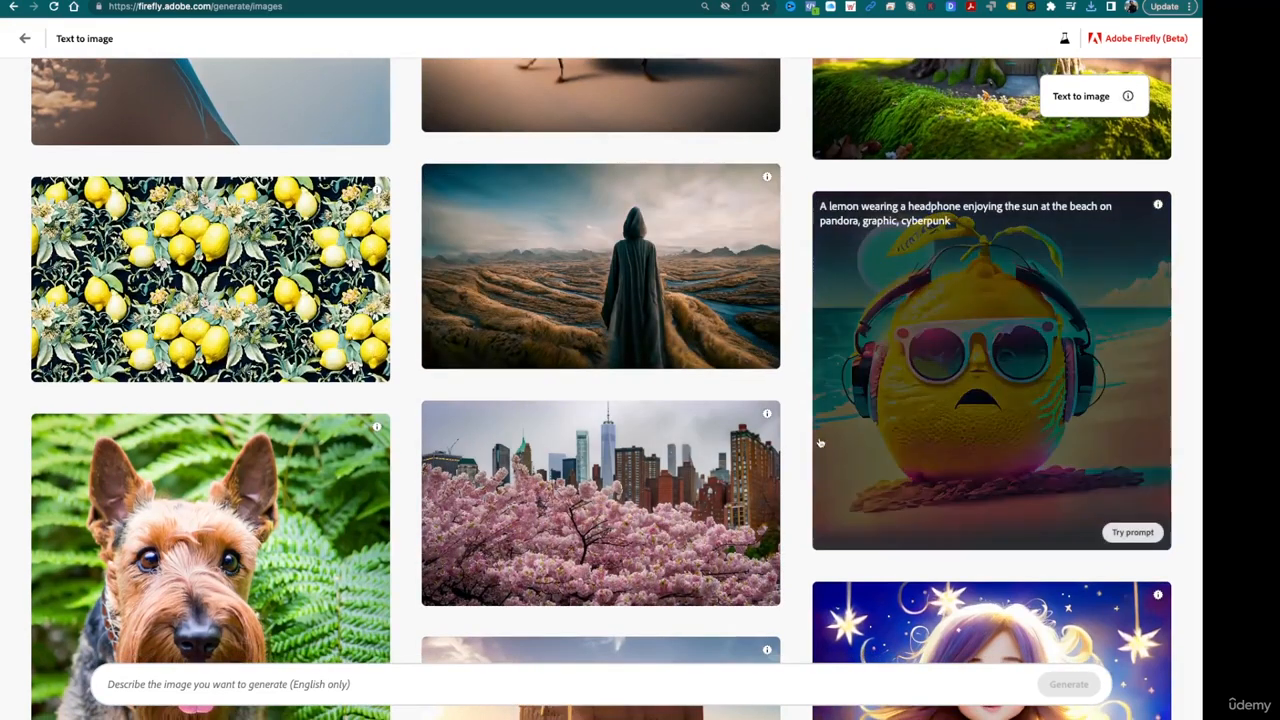
pyautogui.scroll(-12, 779, 253)
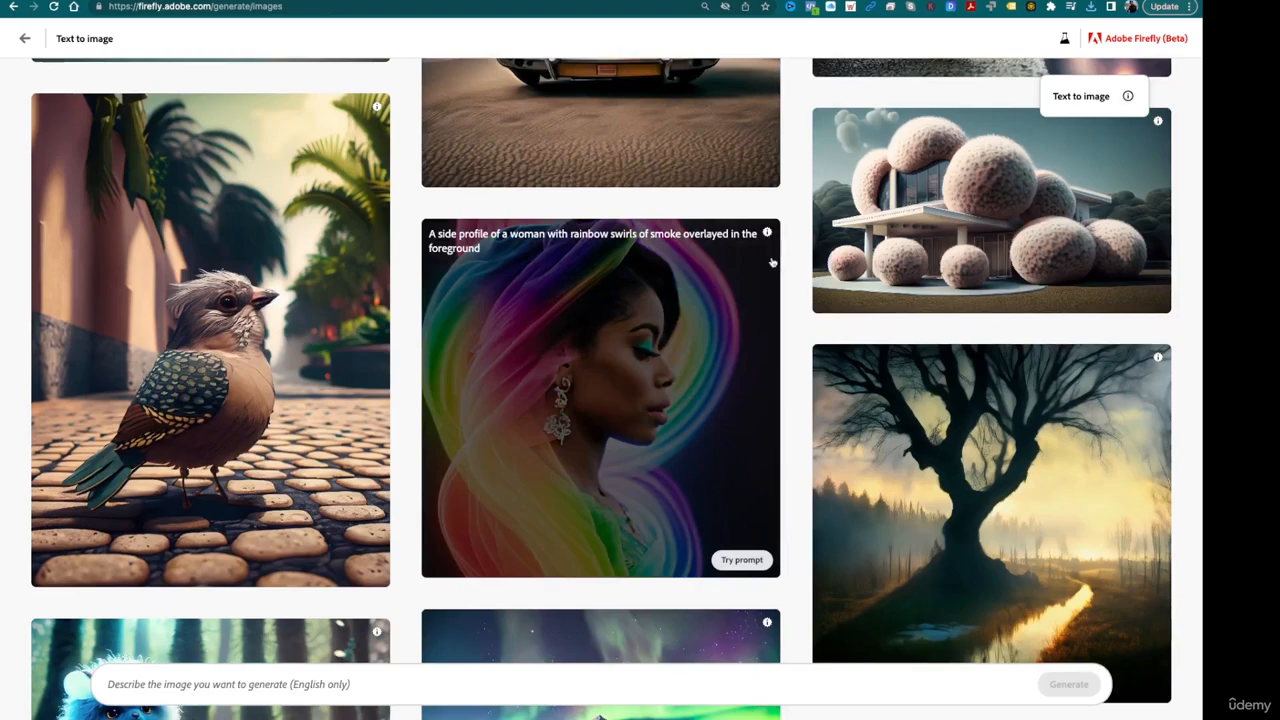
pyautogui.scroll(-5, 772, 396)
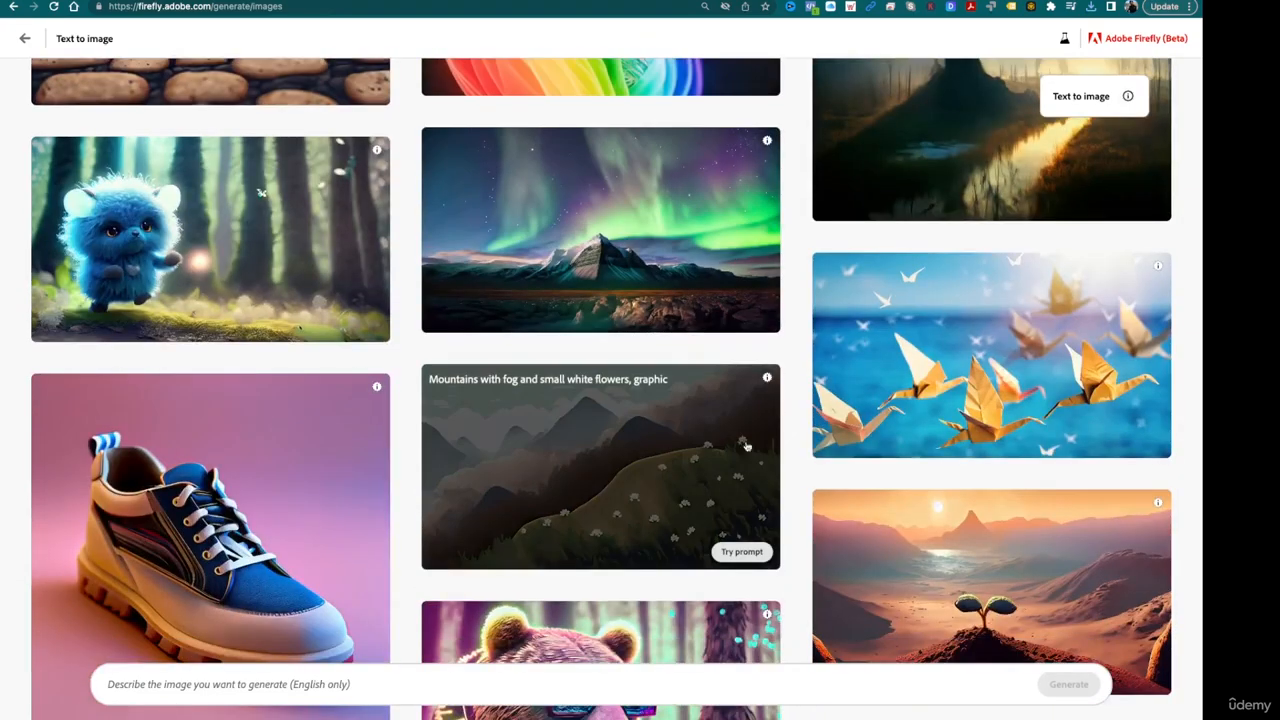
pyautogui.scroll(-5, 686, 548)
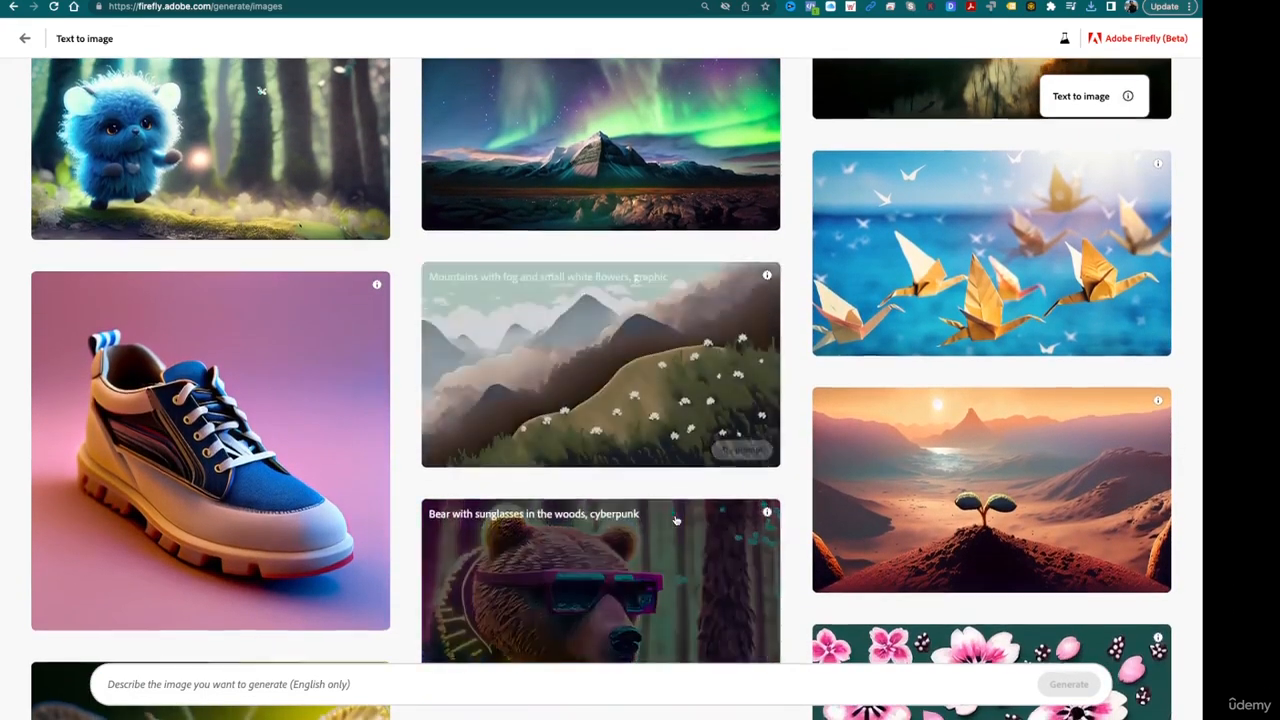
pyautogui.scroll(-6, 676, 519)
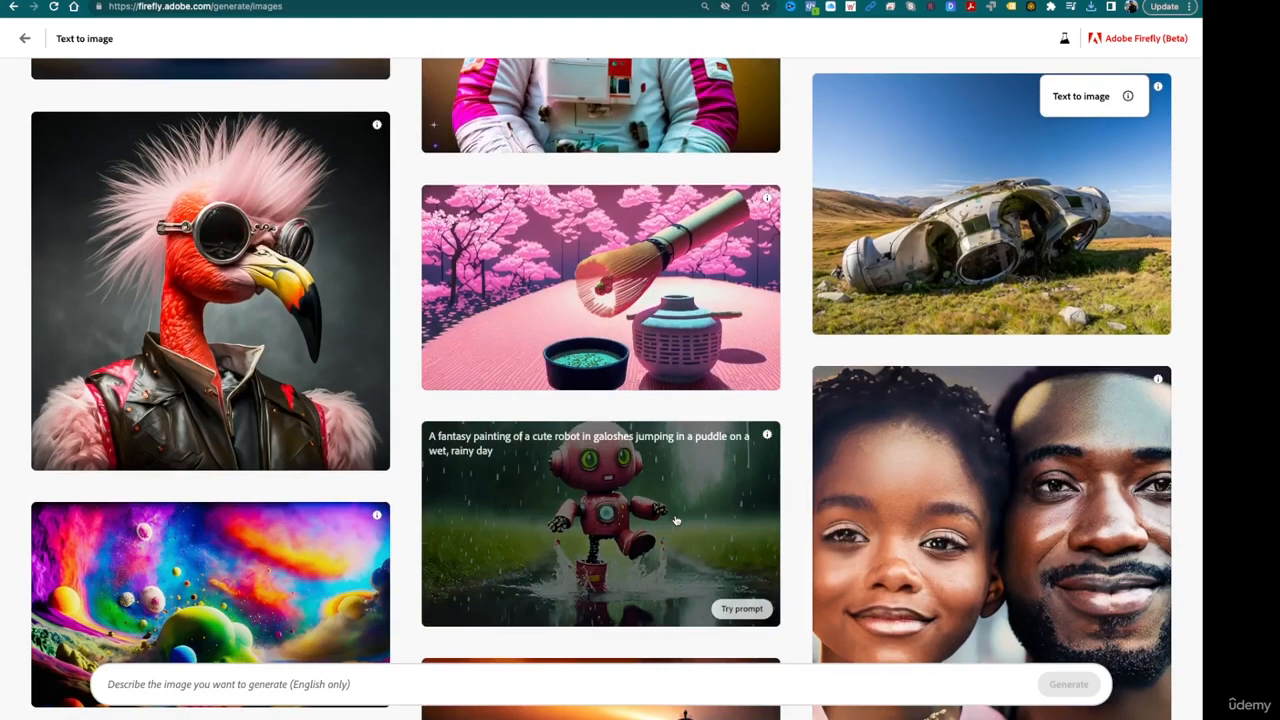
pyautogui.scroll(-1, 676, 519)
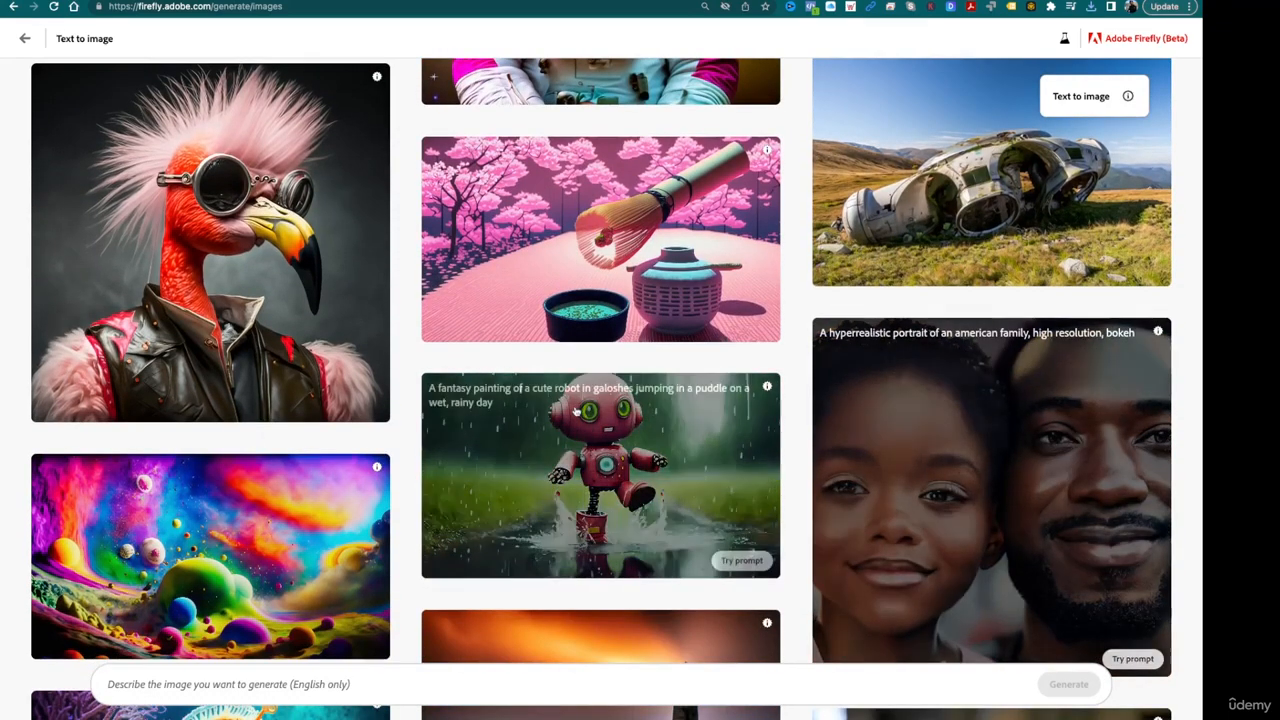
pyautogui.scroll(-2, 281, 233)
pyautogui.scroll(-6, 281, 233)
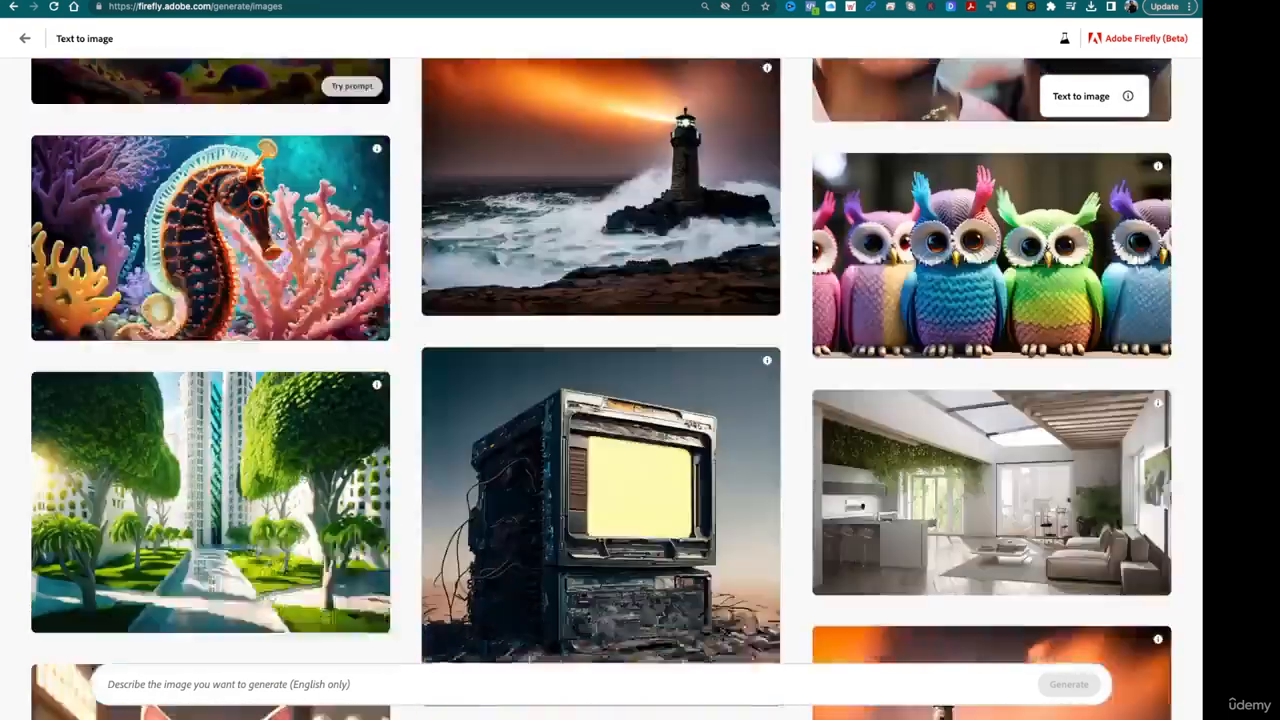
pyautogui.scroll(-1, 281, 233)
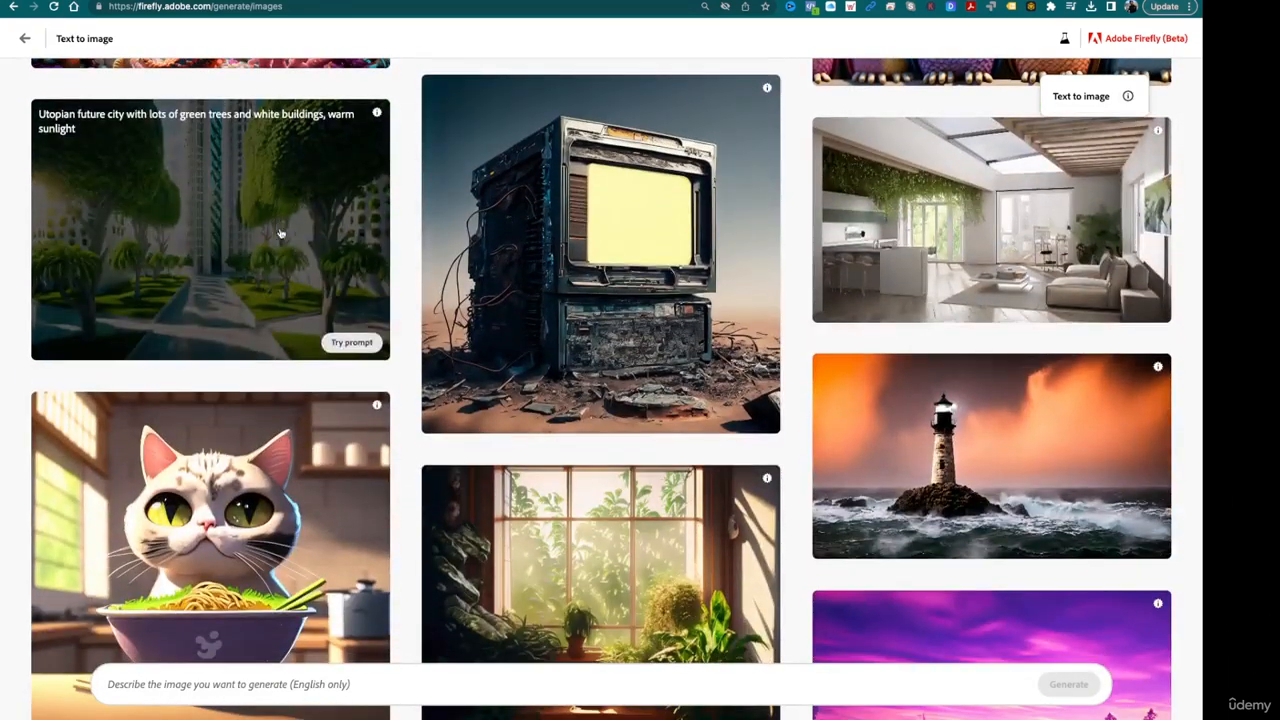
# - Try the prompt of the white living room interior and replace "perspective of of a living room and a kitchen" with "large cowork space"
pyautogui.click(1133, 304)
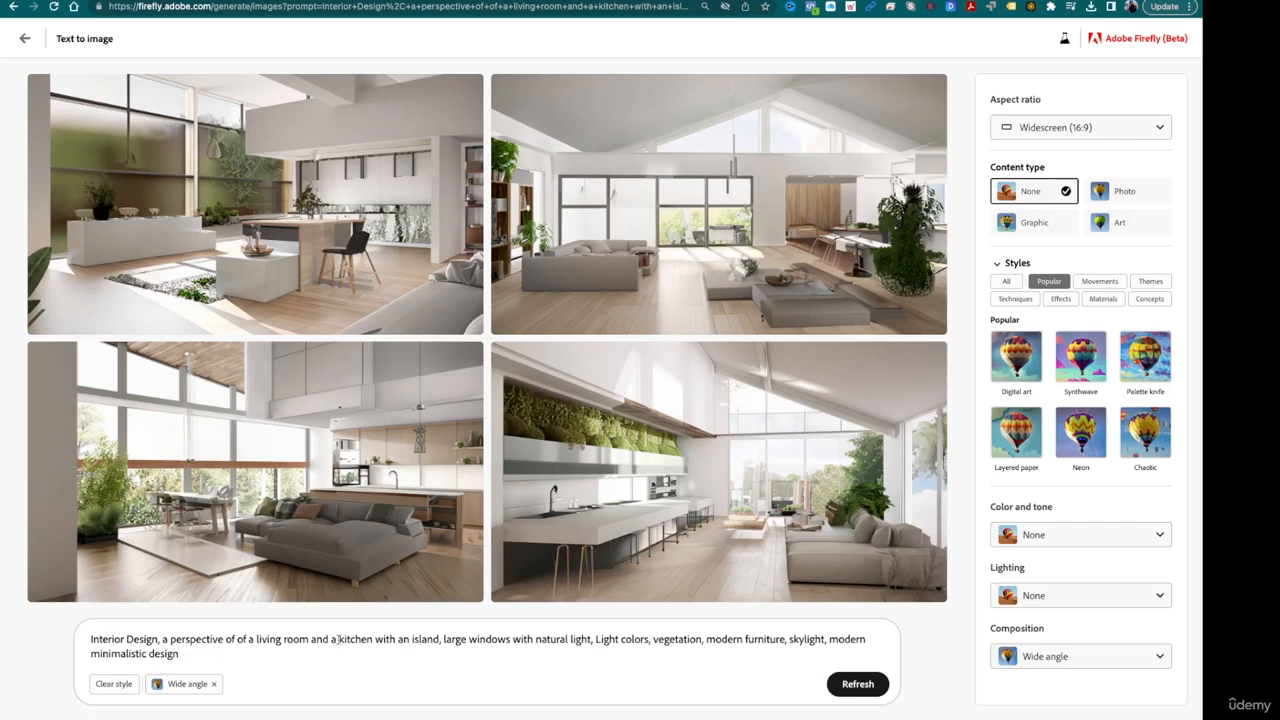
pyautogui.moveTo(373, 639); pyautogui.dragTo(215, 639)
pyautogui.press('BackSpace')
pyautogui.press('BackSpace')
pyautogui.press('BackSpace')
pyautogui.press('BackSpace')
pyautogui.press('BackSpace')
pyautogui.press('BackSpace')
pyautogui.press('BackSpace')
pyautogui.press('BackSpace')
pyautogui.press('BackSpace')
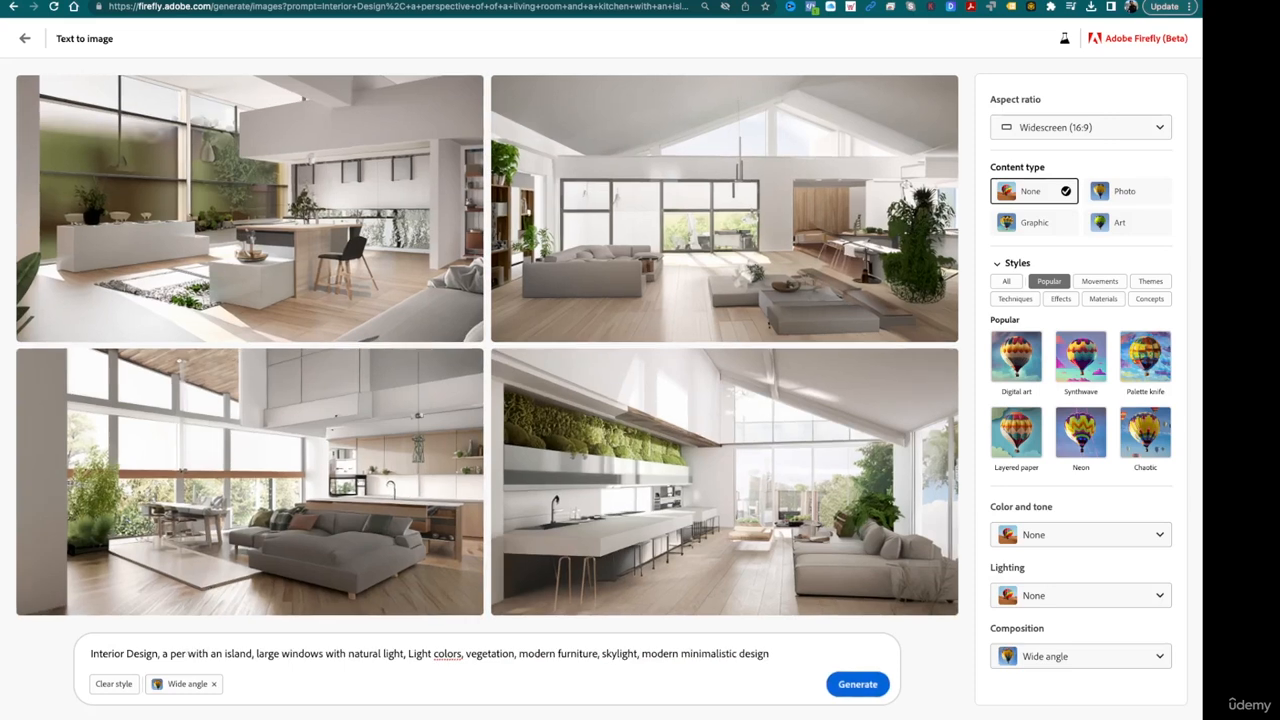
pyautogui.write('large co')
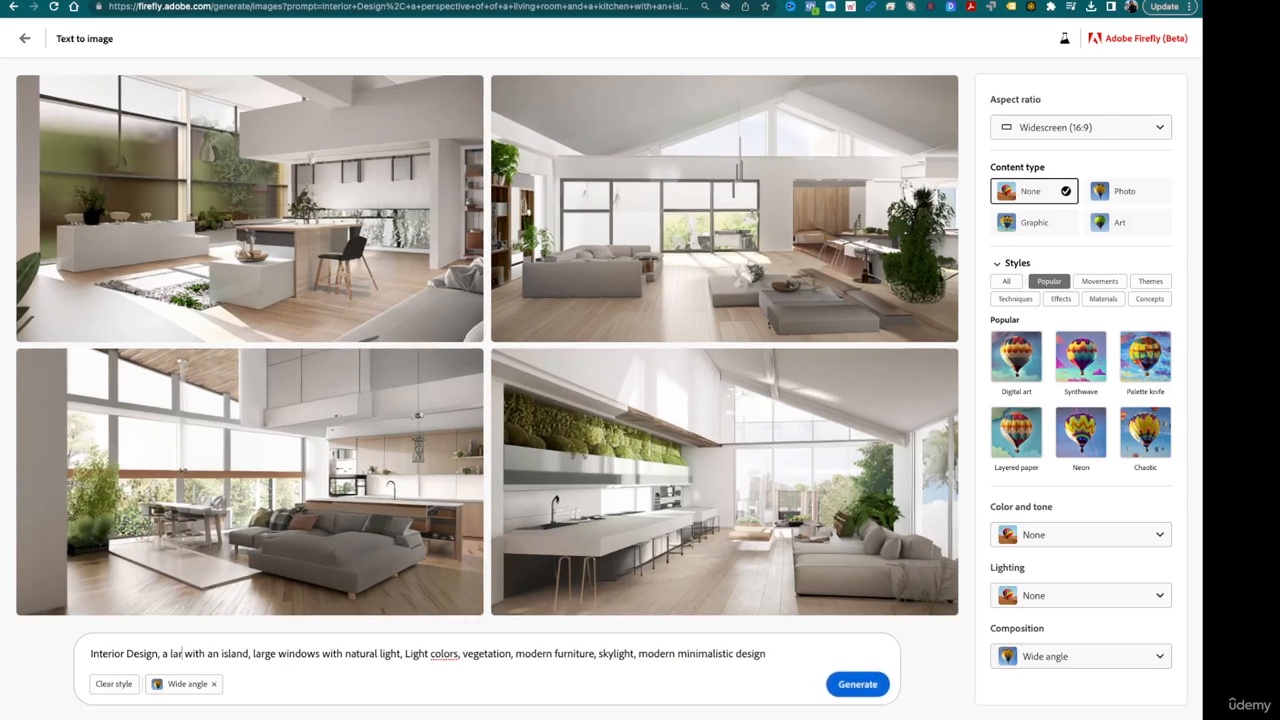
pyautogui.write('work space')
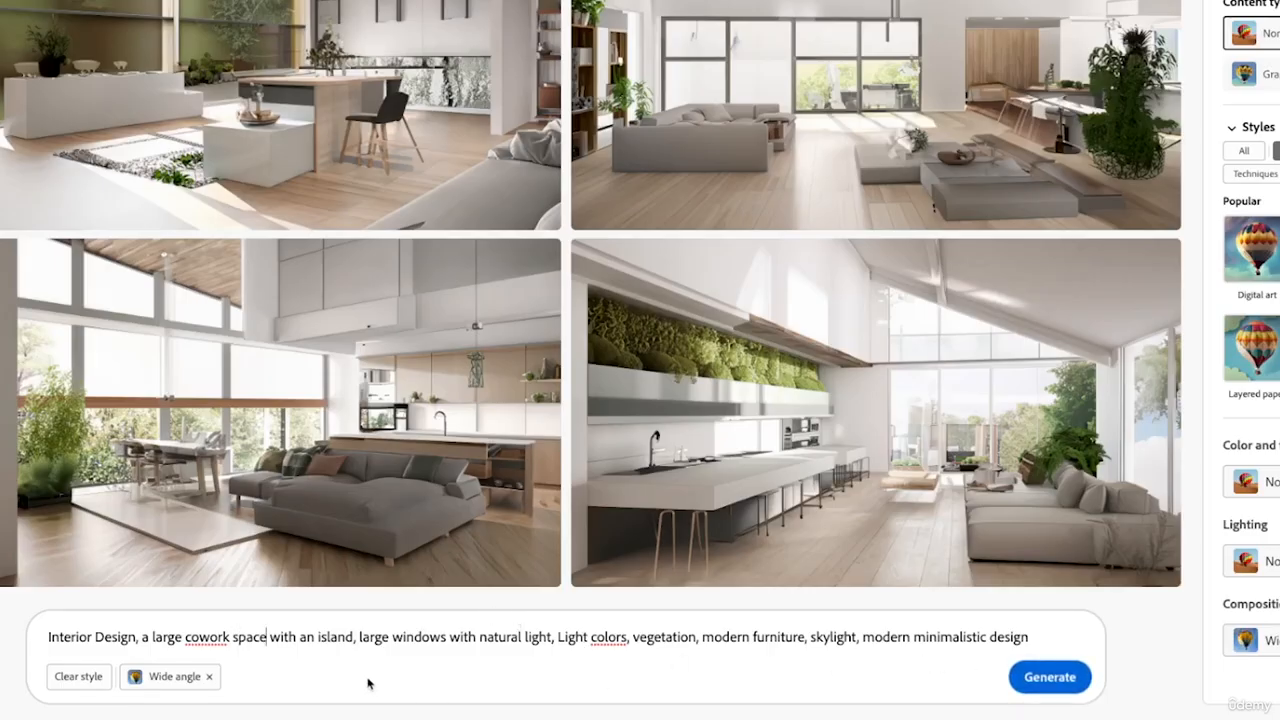
# - Set the composition to Shot from above and generate the cowork space images
pyautogui.click(1250, 640)
pyautogui.click(1250, 561)
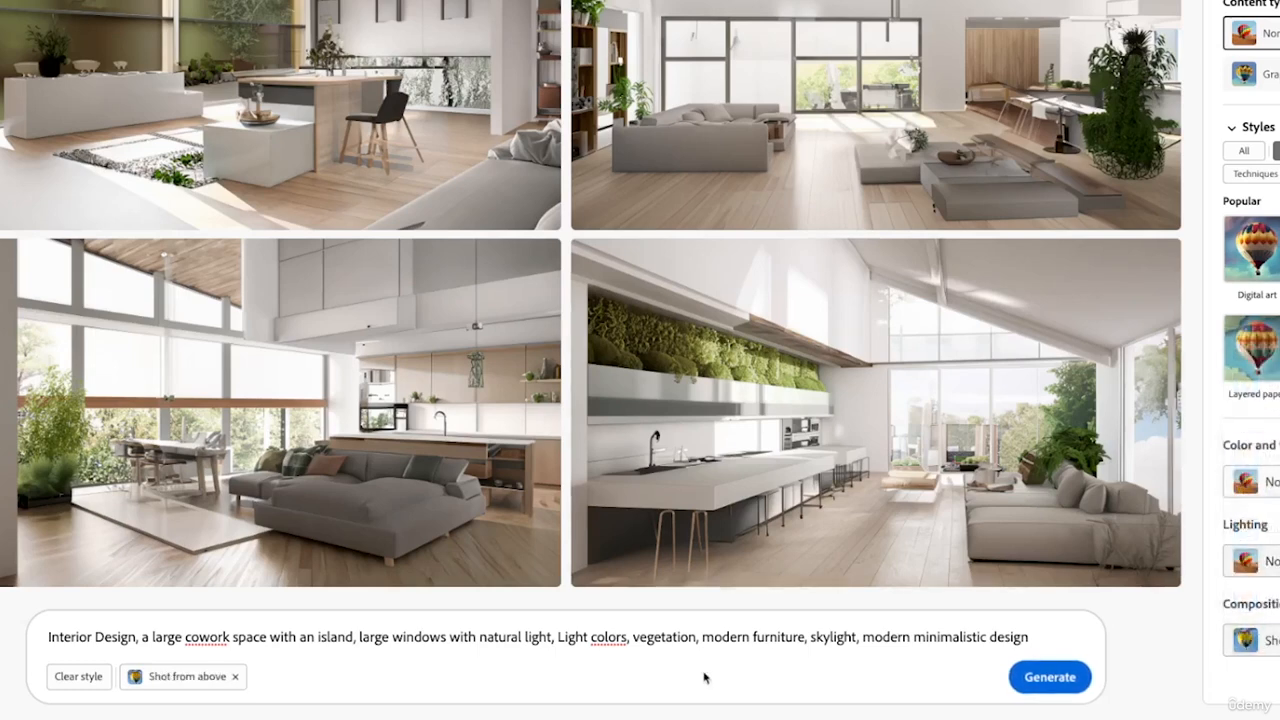
pyautogui.click(1043, 678)
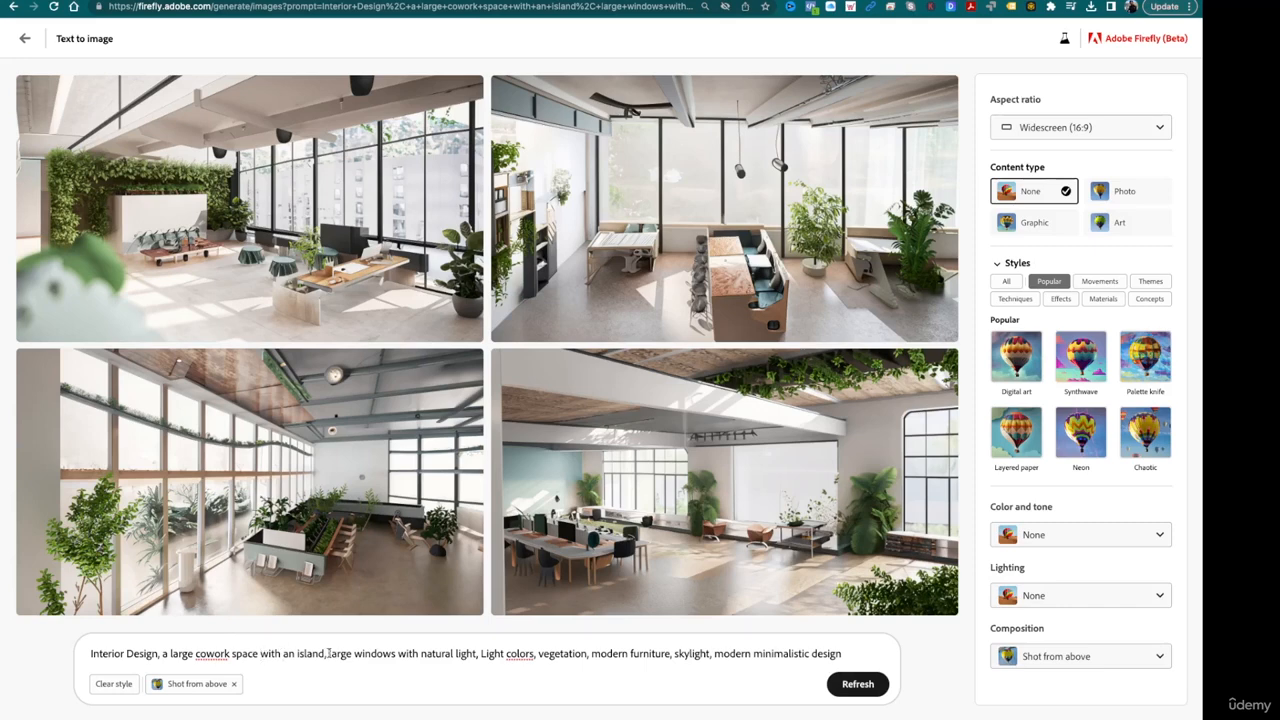
# - Add "people working on laptops," after "with an island," in the cowork space prompt and regenerate the images
pyautogui.write('people')
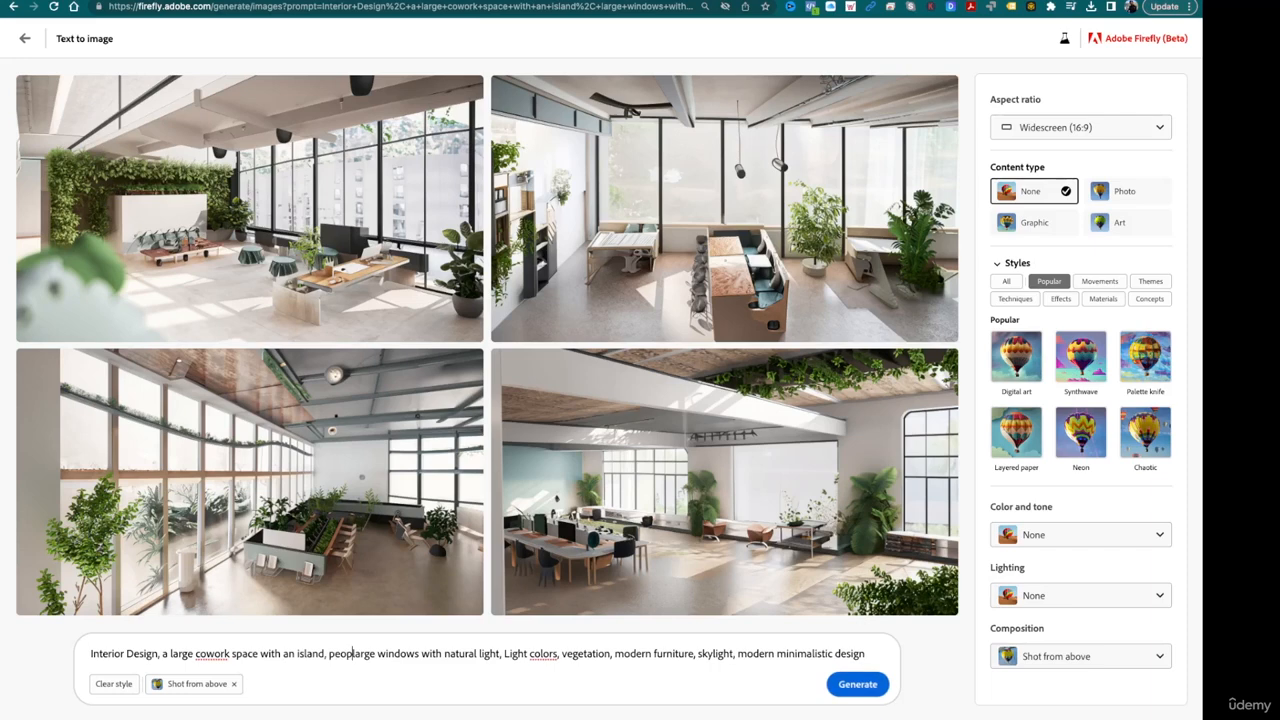
pyautogui.write(' working on ')
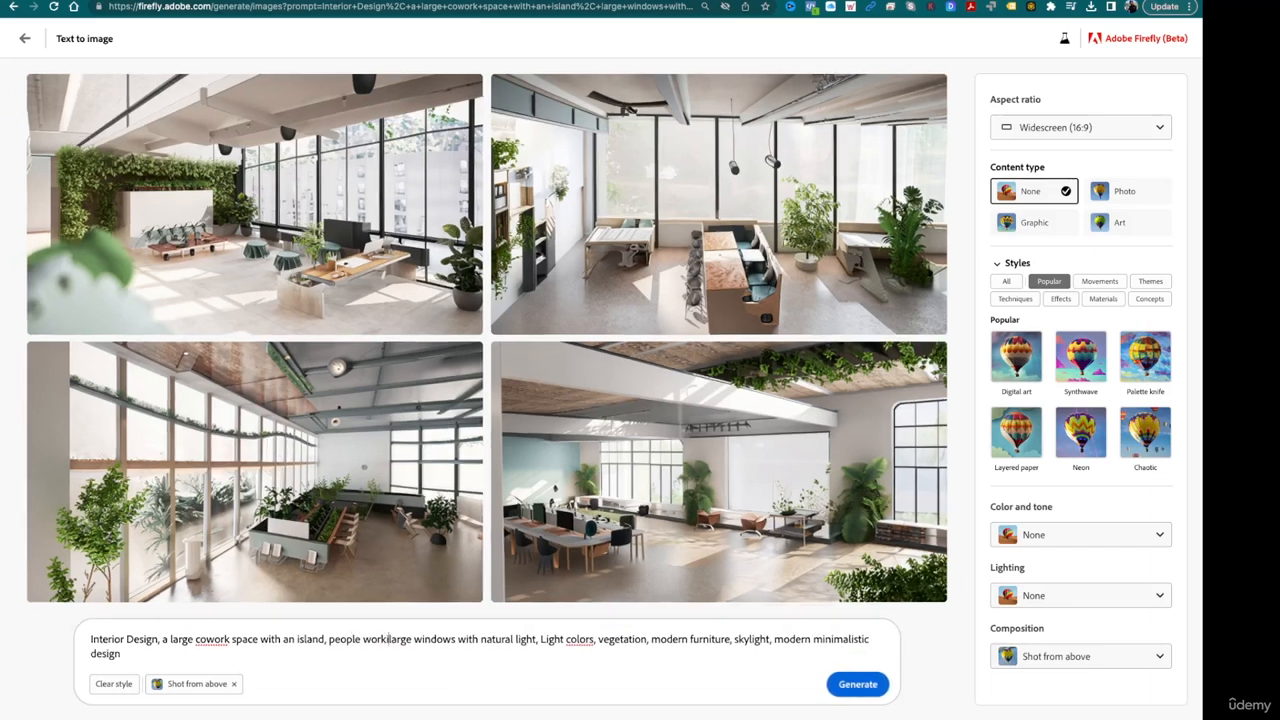
pyautogui.write('laptops,')
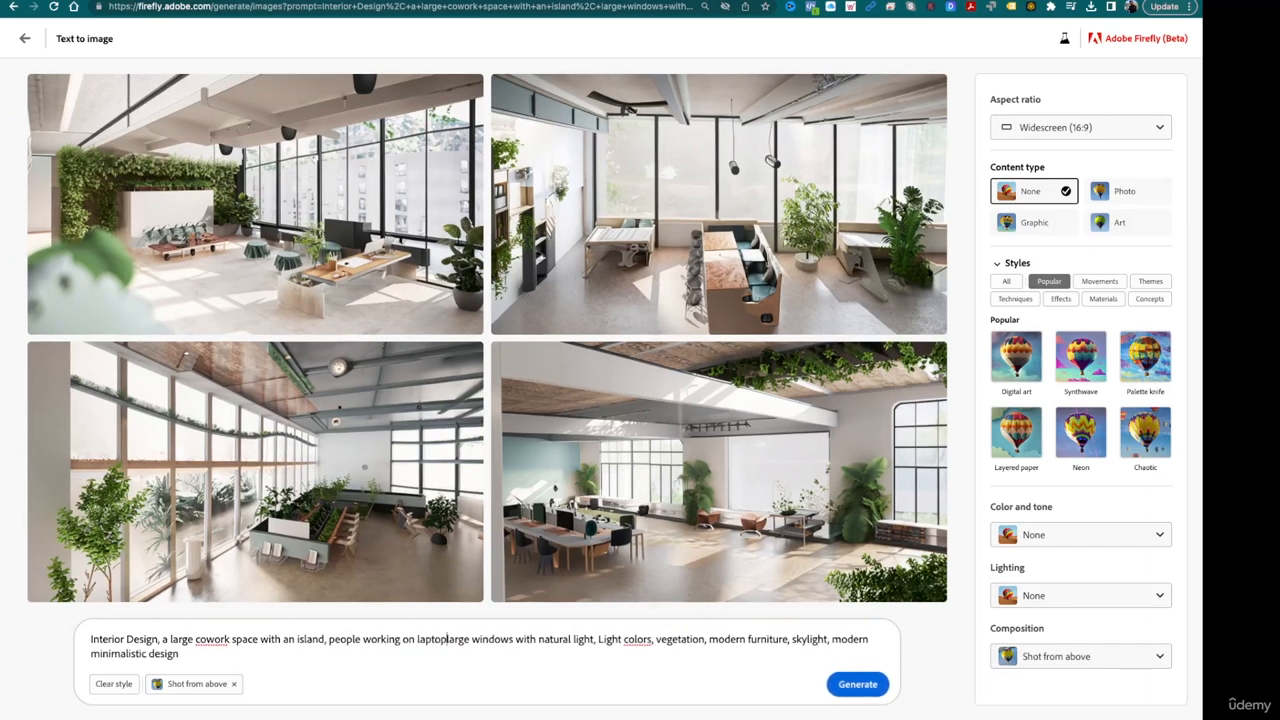
pyautogui.press('Return')
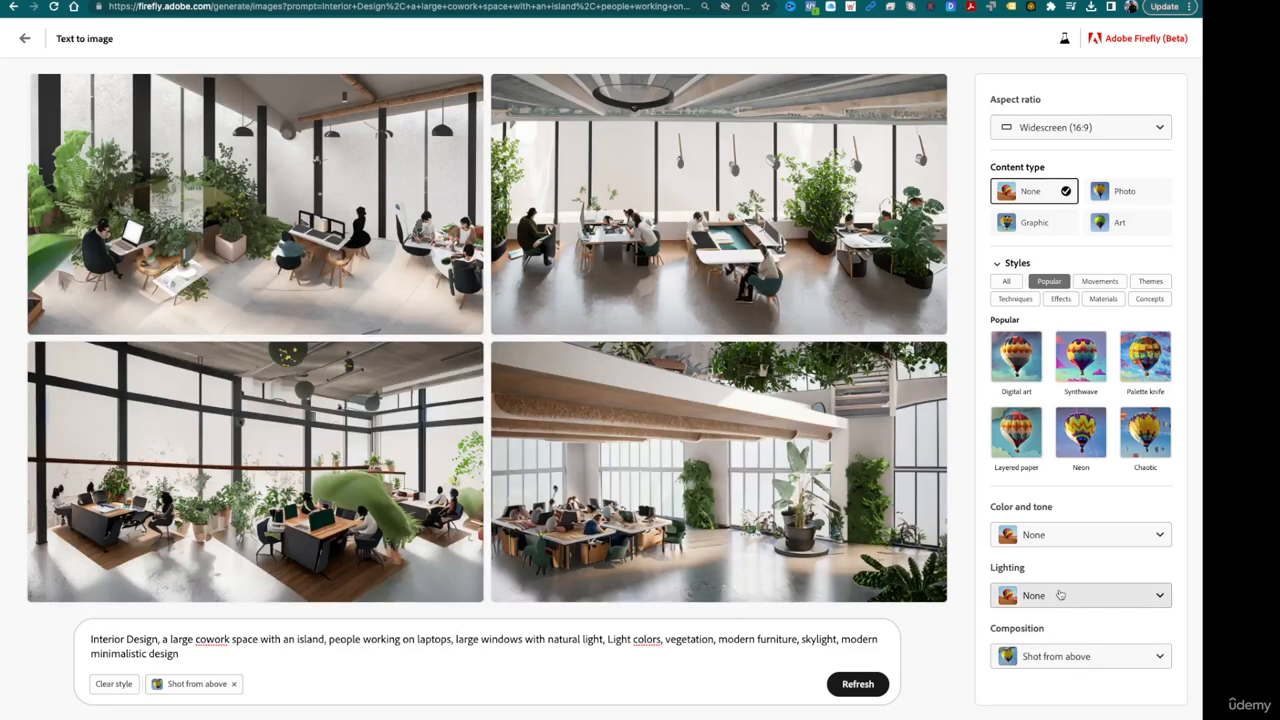
# - Generate the cowork space images with Dramatic lighting and download the lower-left result
pyautogui.click(1060, 595)
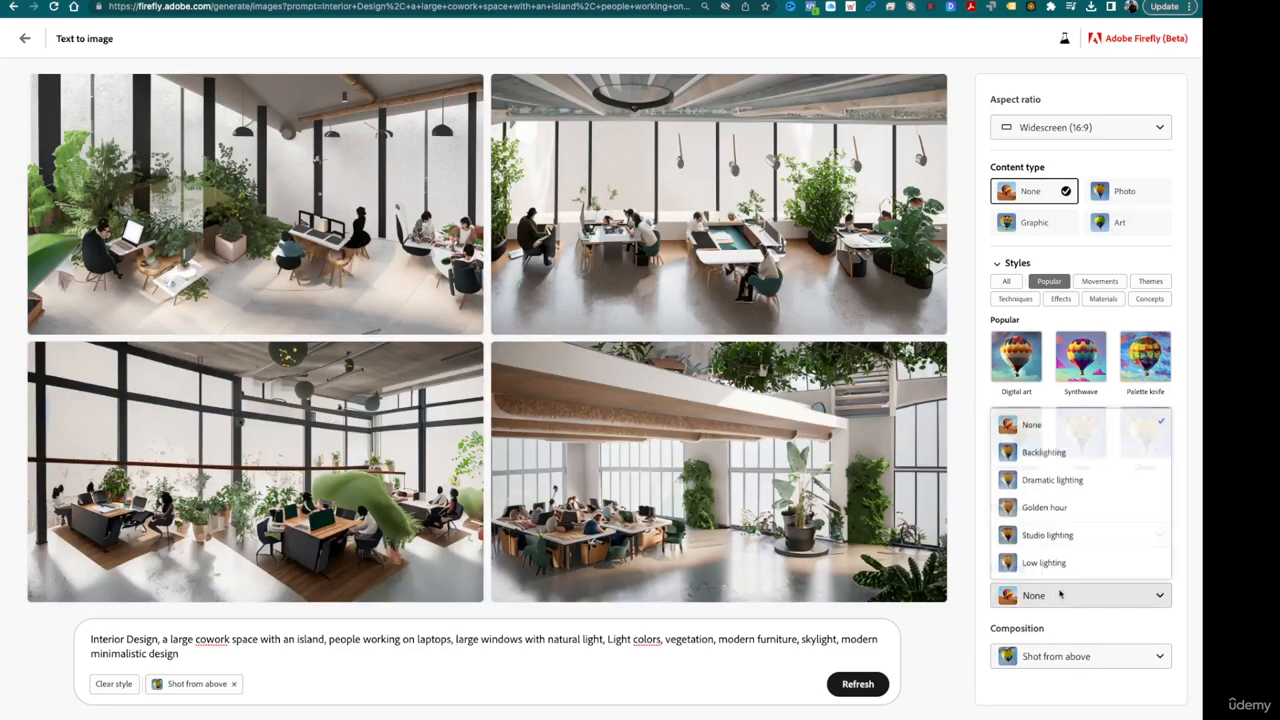
pyautogui.click(1070, 481)
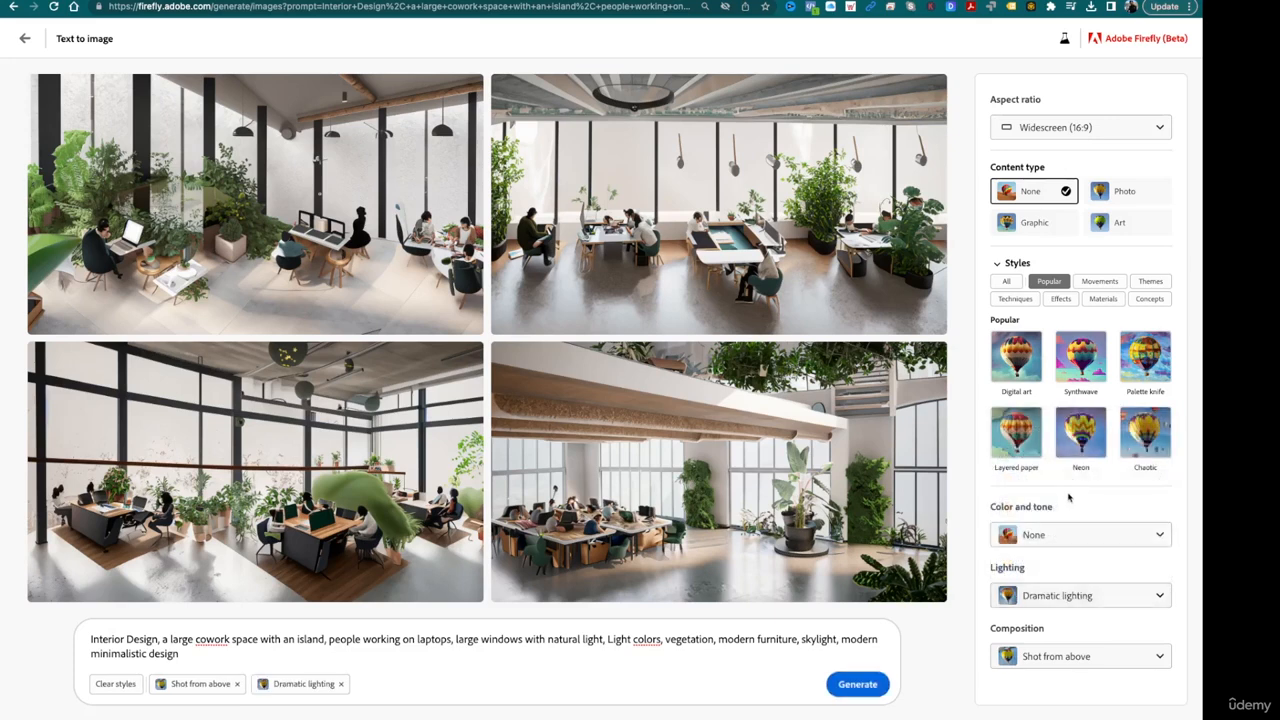
pyautogui.click(873, 684)
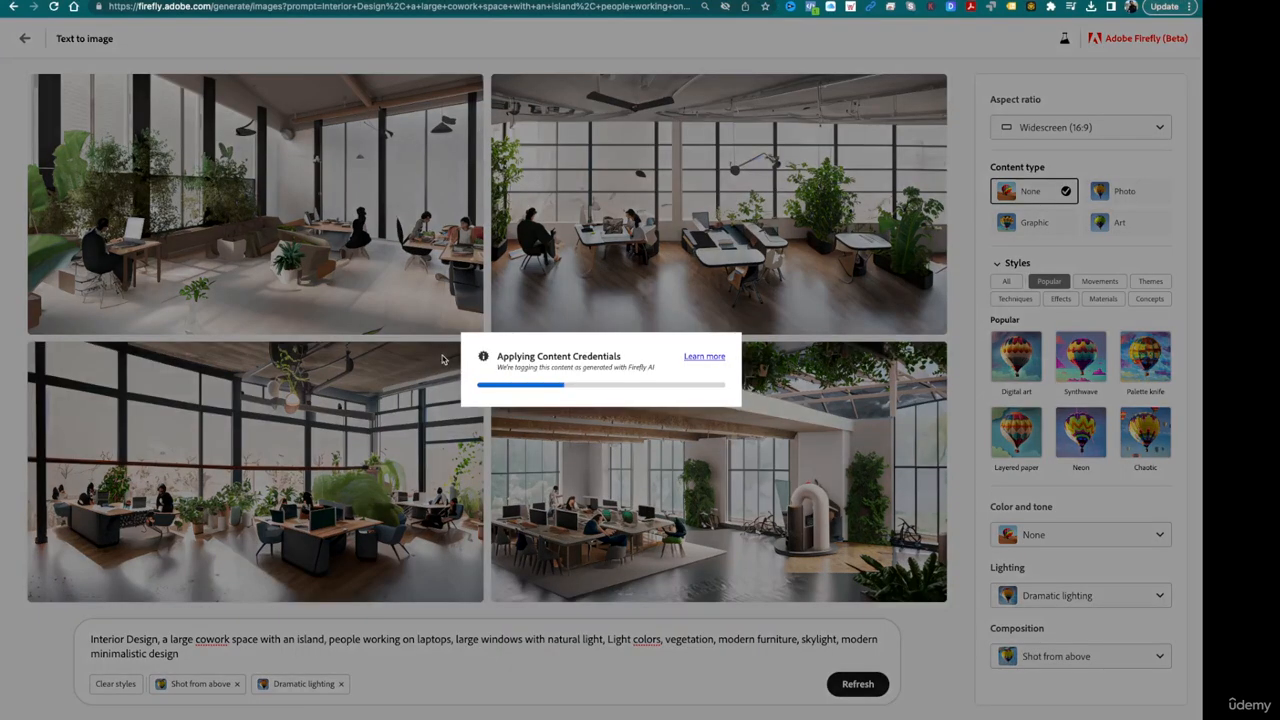
pyautogui.click(443, 356)
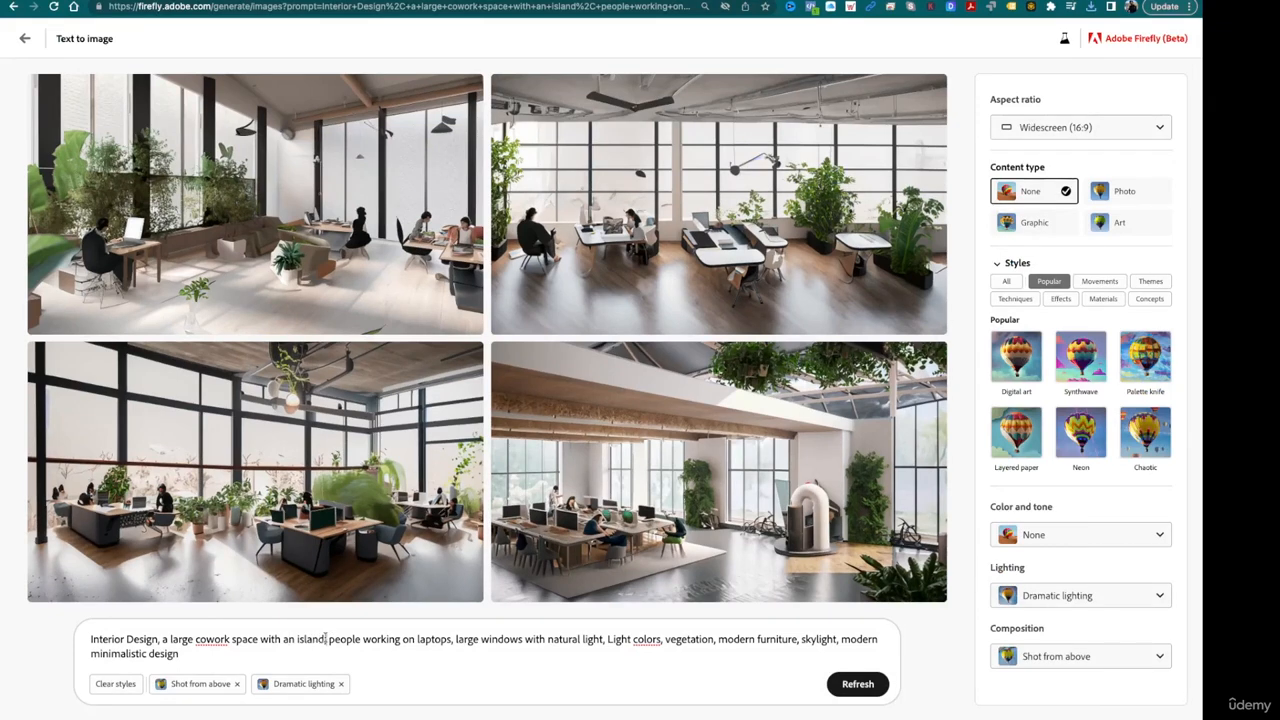
# - Replace "with an island," in the cowork space prompt with "at the beach"
pyautogui.press('BackSpace')
pyautogui.press('BackSpace')
pyautogui.press('BackSpace')
pyautogui.press('BackSpace')
pyautogui.press('BackSpace')
pyautogui.press('BackSpace')
pyautogui.press('BackSpace')
pyautogui.press('BackSpace')
pyautogui.press('BackSpace')
pyautogui.press('BackSpace')
pyautogui.press('BackSpace')
pyautogui.press('BackSpace')
pyautogui.press('BackSpace')
pyautogui.press('BackSpace')
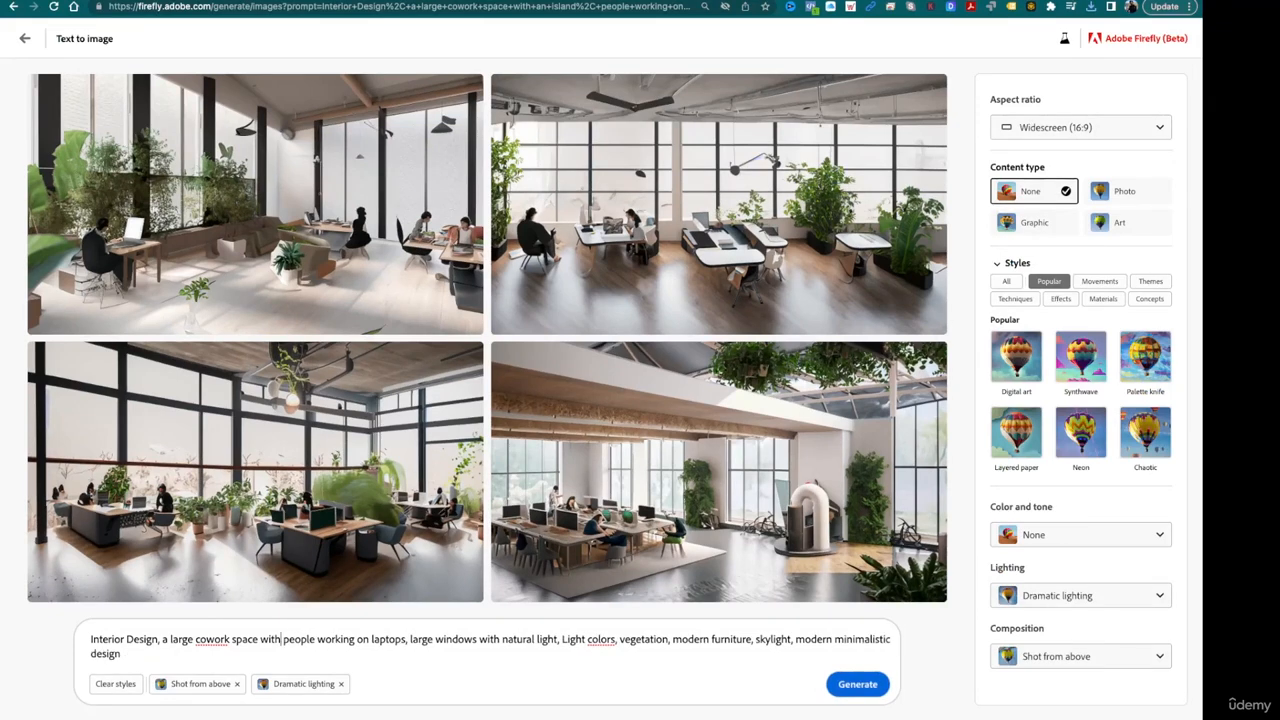
pyautogui.press('BackSpace')
pyautogui.write('at th')
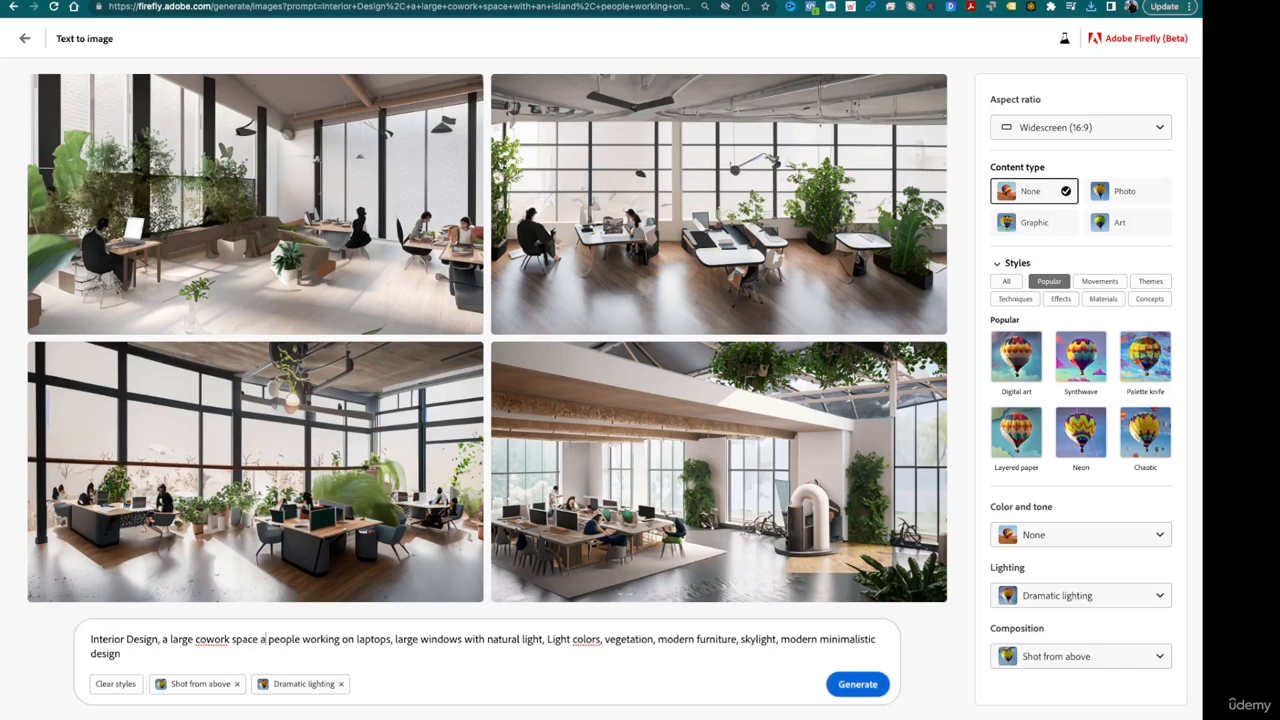
pyautogui.write('e beac')
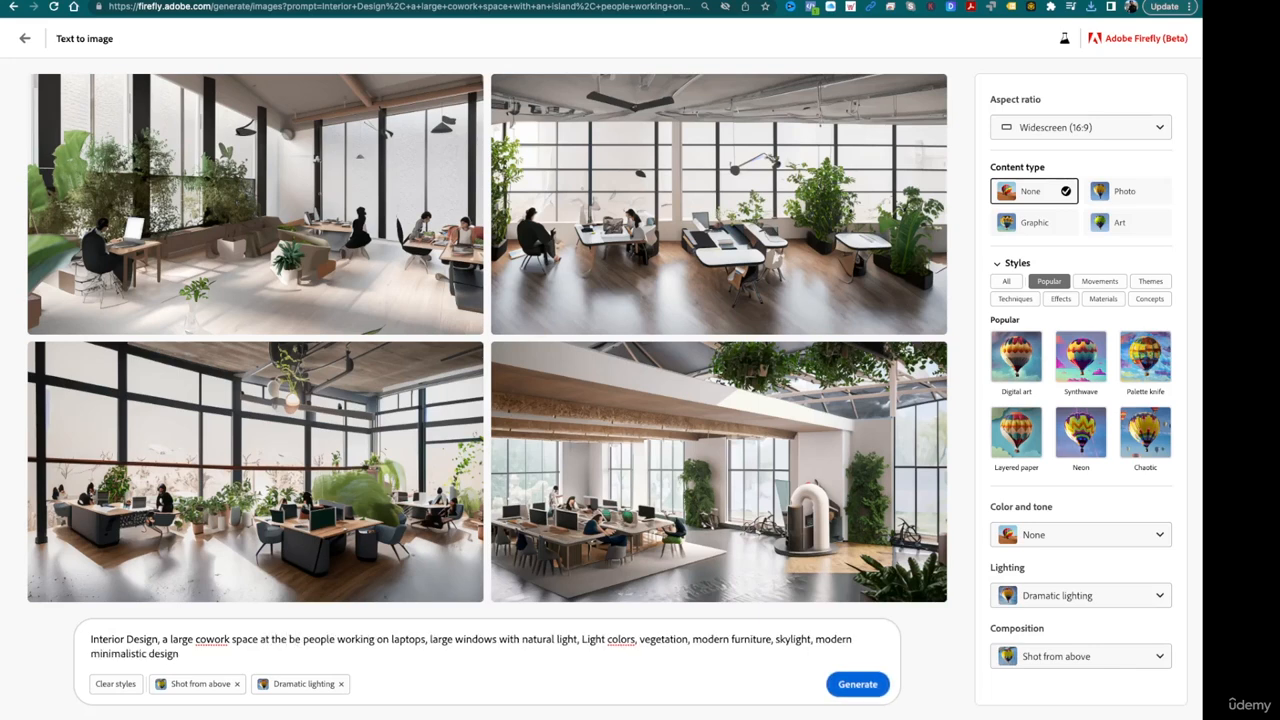
pyautogui.write('h ')
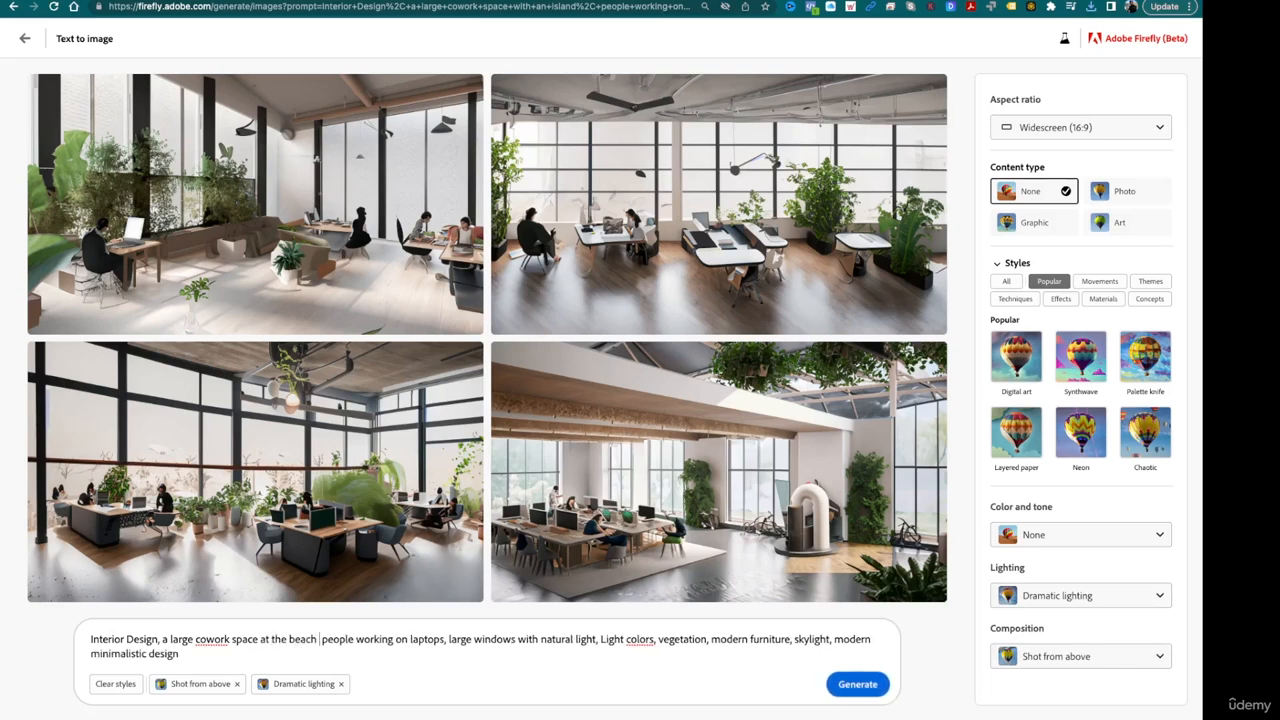
pyautogui.write('on a')
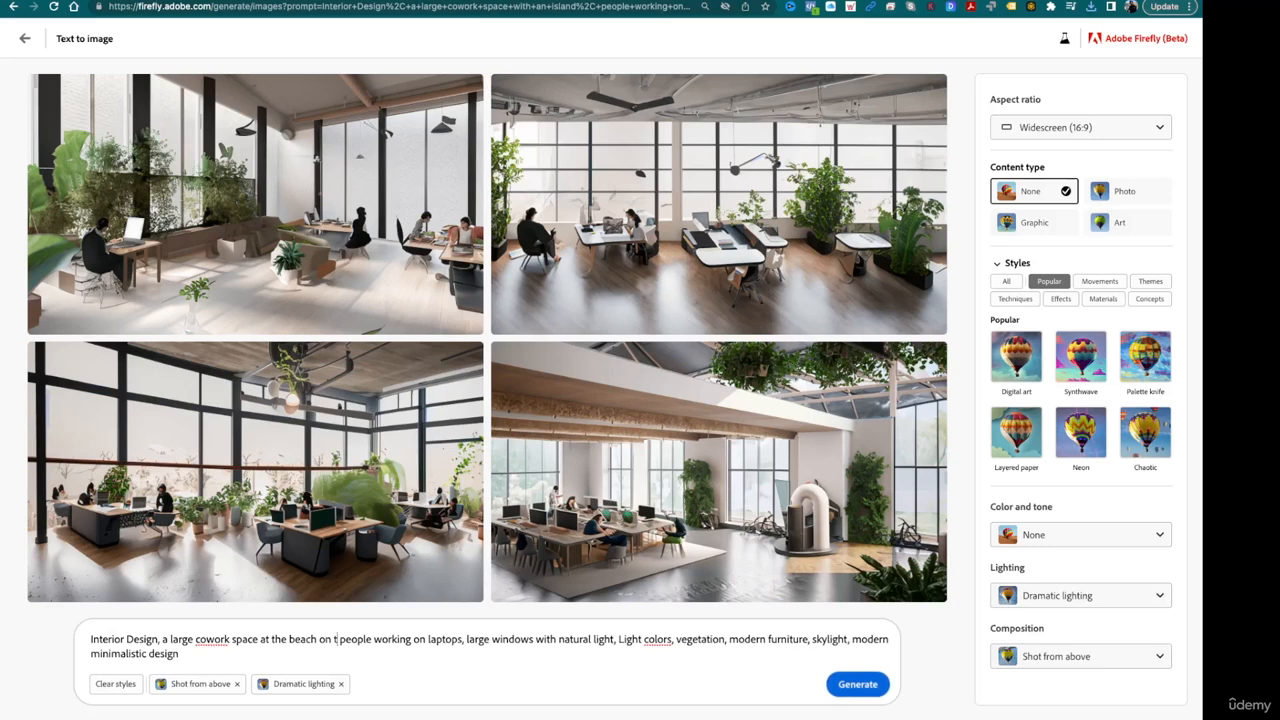
pyautogui.write(' condo ')
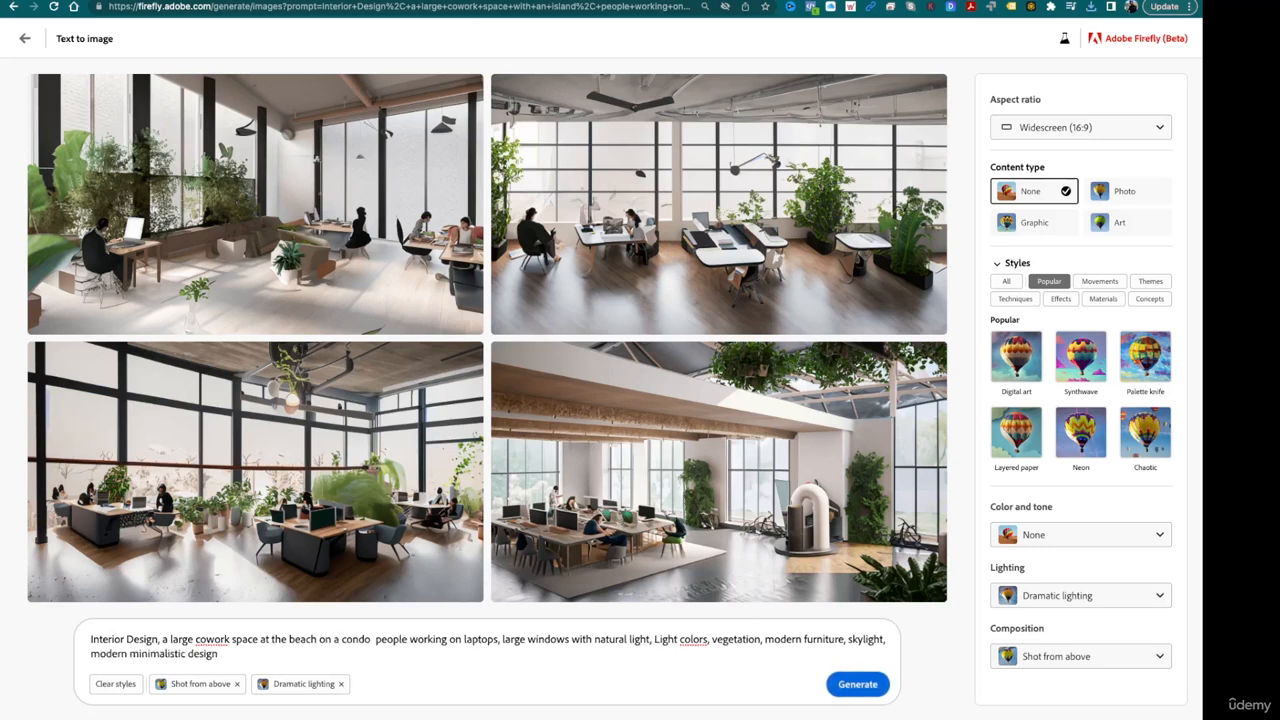
pyautogui.write('rof')
# - Add "on a tall condo rooftop," after "at the beach" in the prompt and generate the images
pyautogui.press('BackSpace')
pyautogui.press('BackSpace')
pyautogui.press('BackSpace')
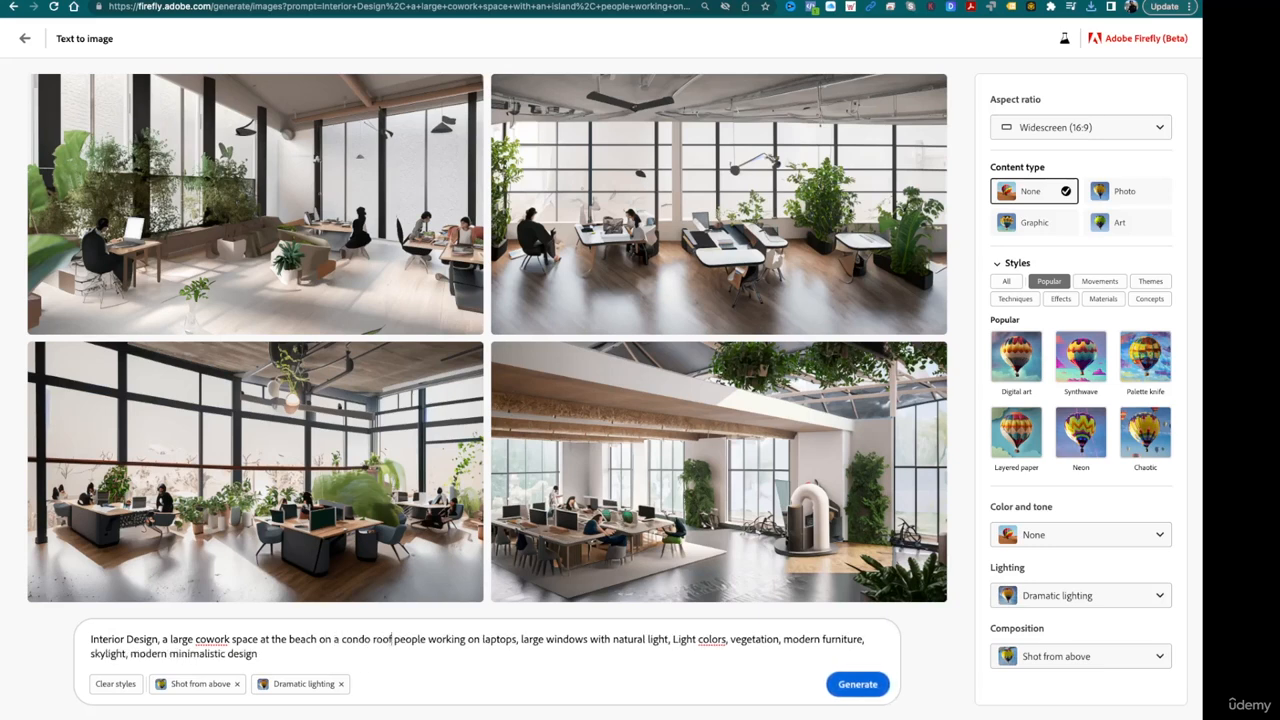
pyautogui.press('BackSpace')
pyautogui.press('BackSpace')
pyautogui.press('BackSpace')
pyautogui.press('BackSpace')
pyautogui.press('BackSpace')
pyautogui.write('tall')
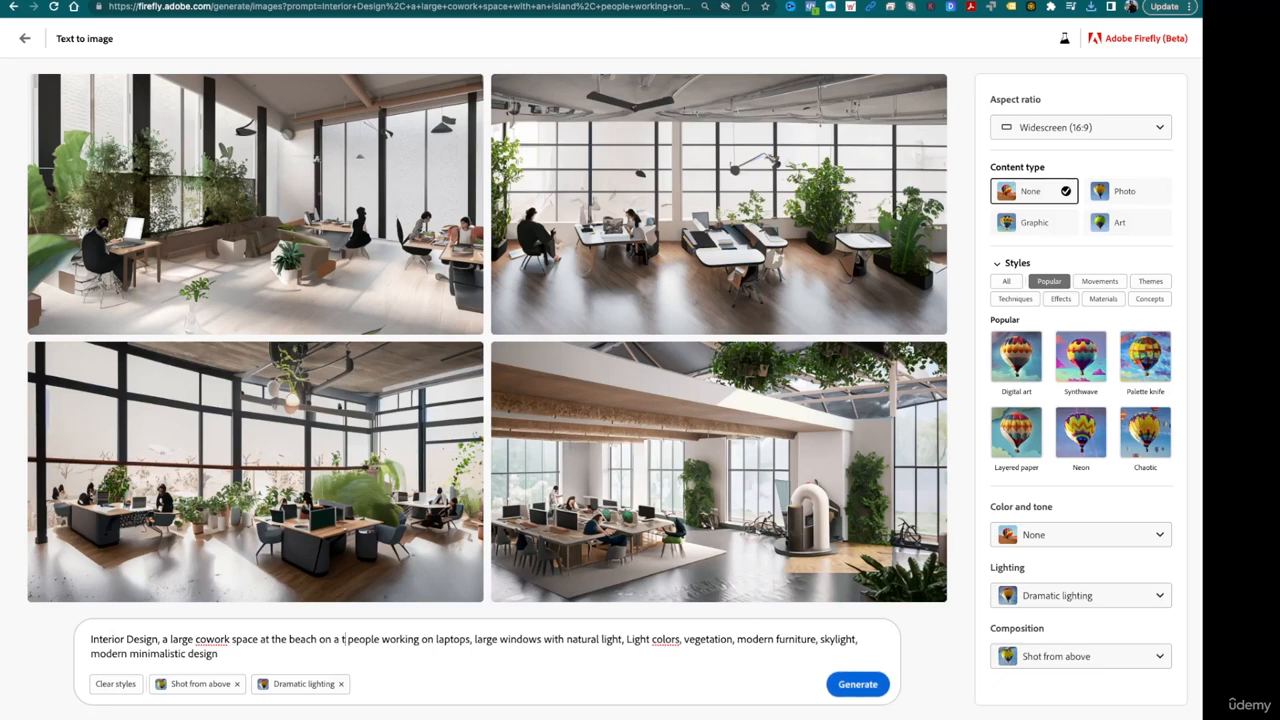
pyautogui.write(' condo roo')
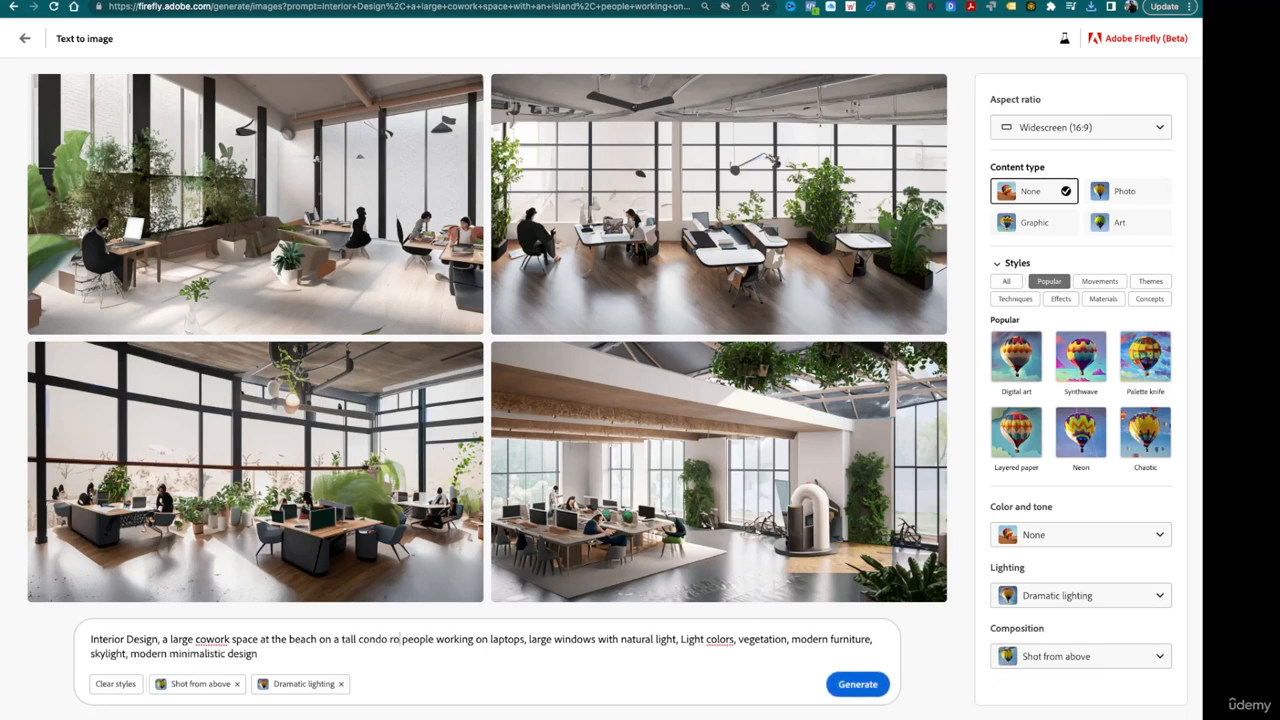
pyautogui.write('ftop')
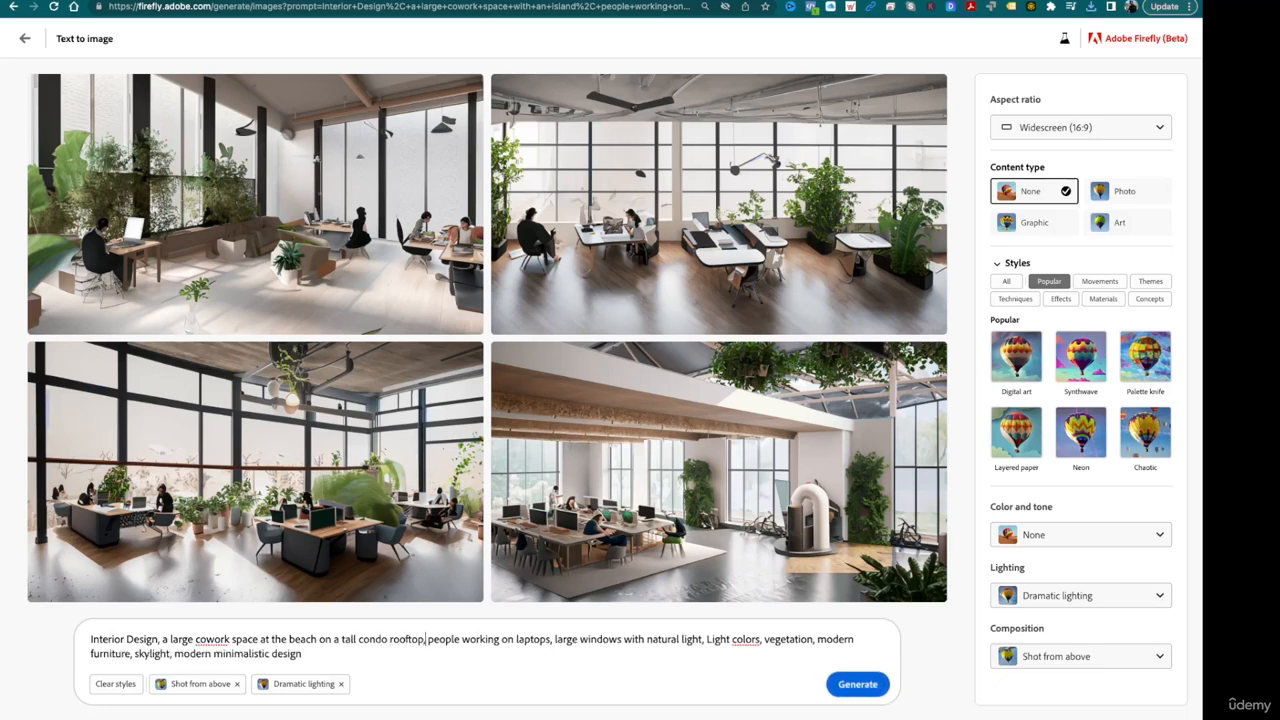
pyautogui.press('Return')
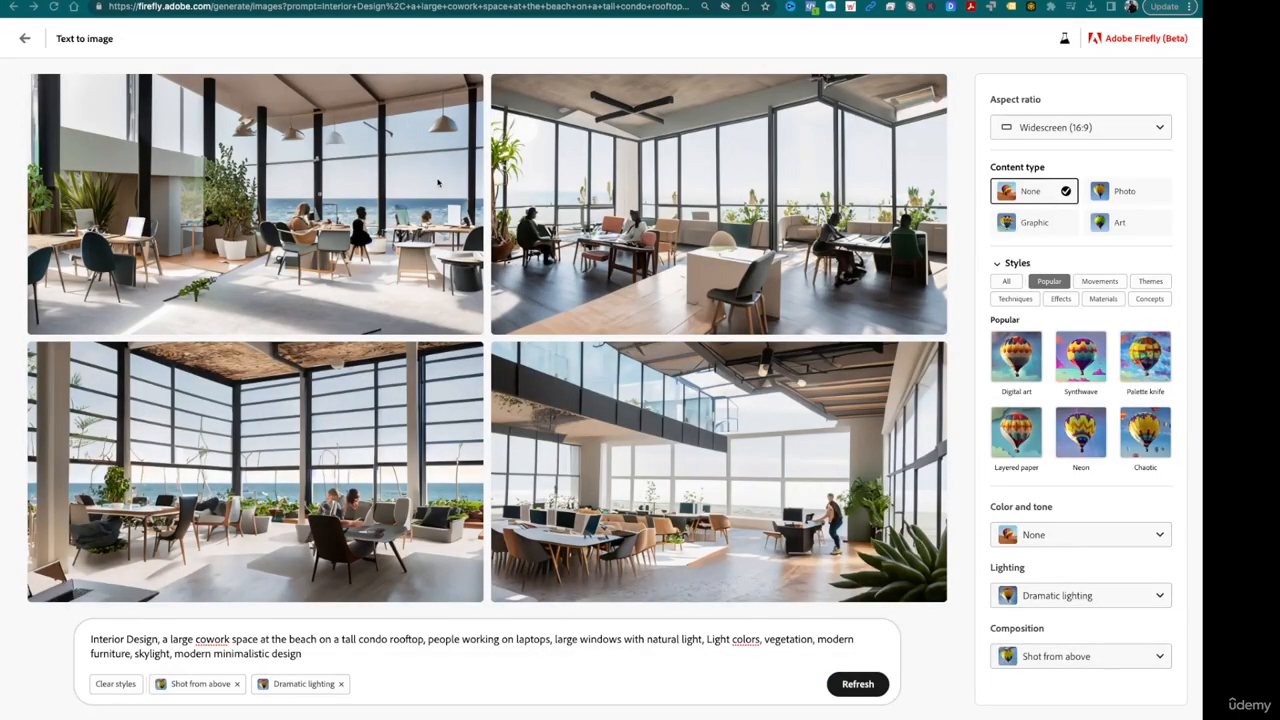
# - Save the upper-left beach cowork image to Favorites and download it
pyautogui.click(469, 88)
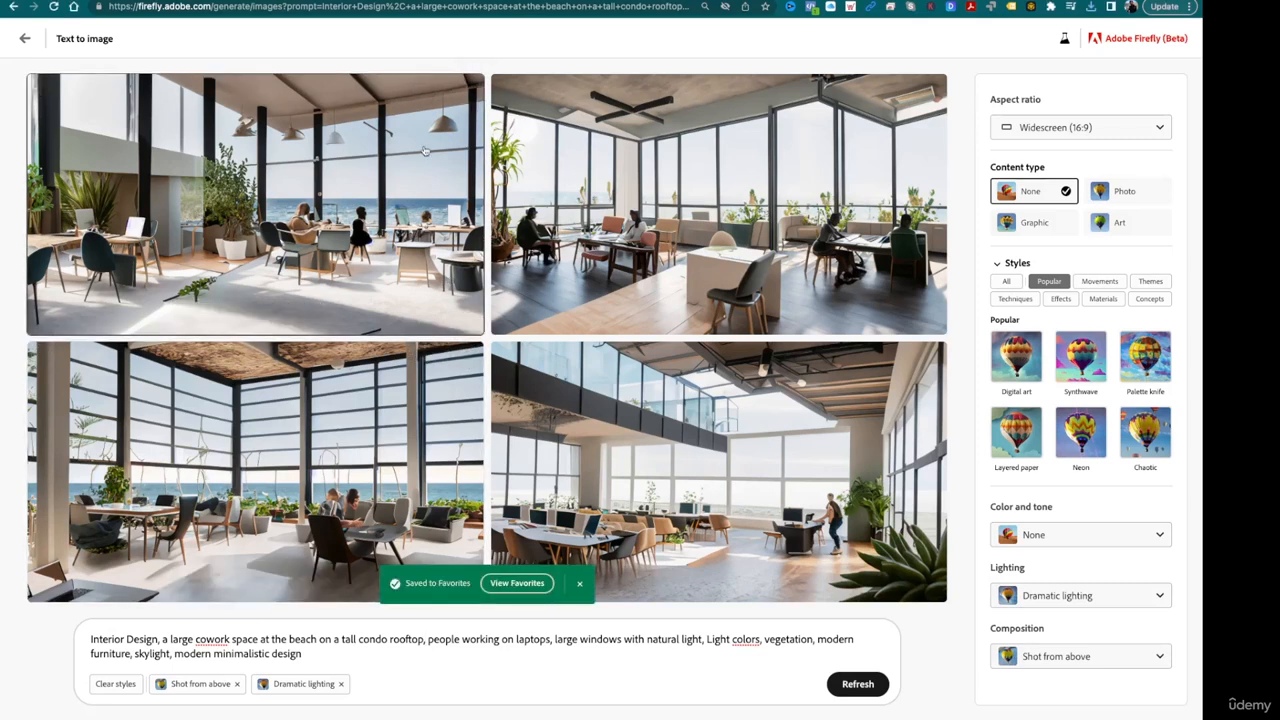
pyautogui.click(443, 88)
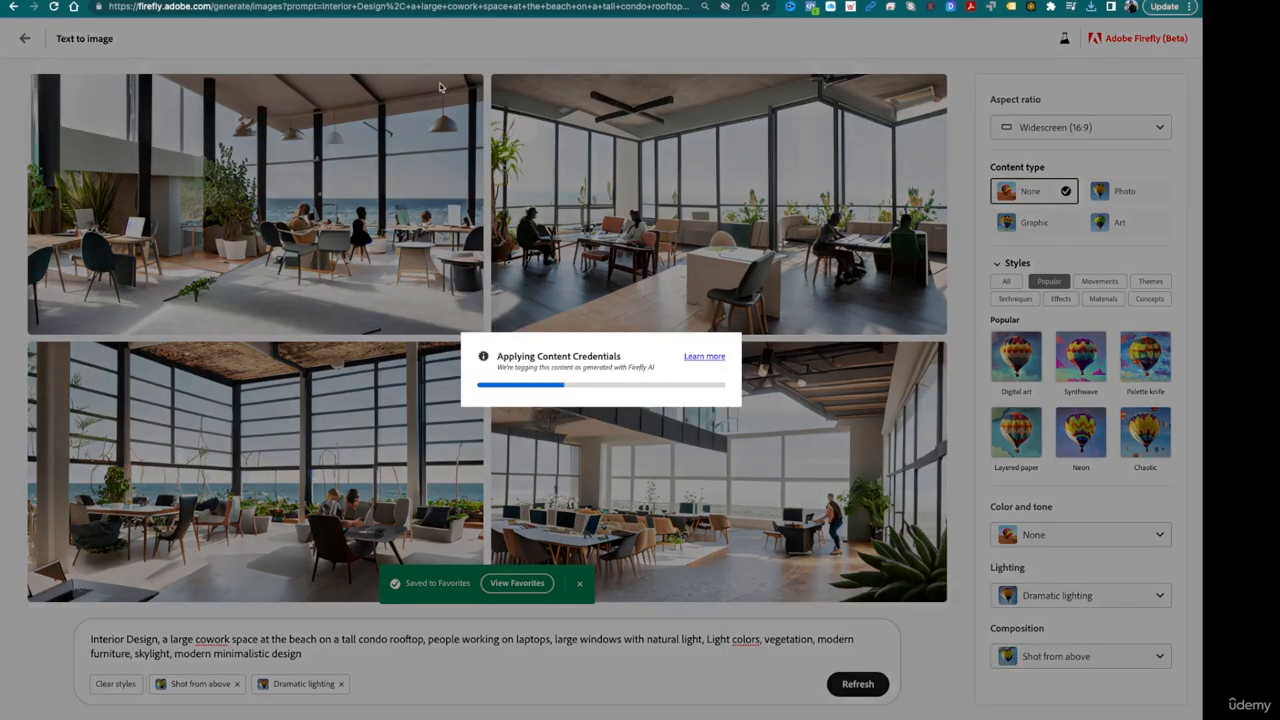